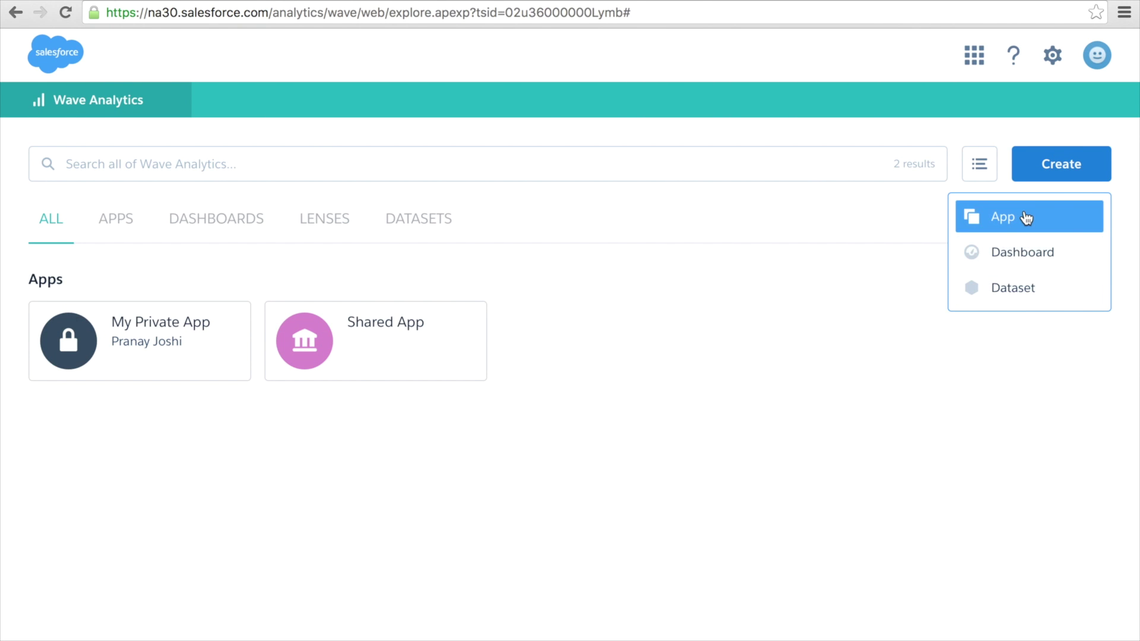
Step: Create a new analytics app named Opportunities
click(1026, 218)
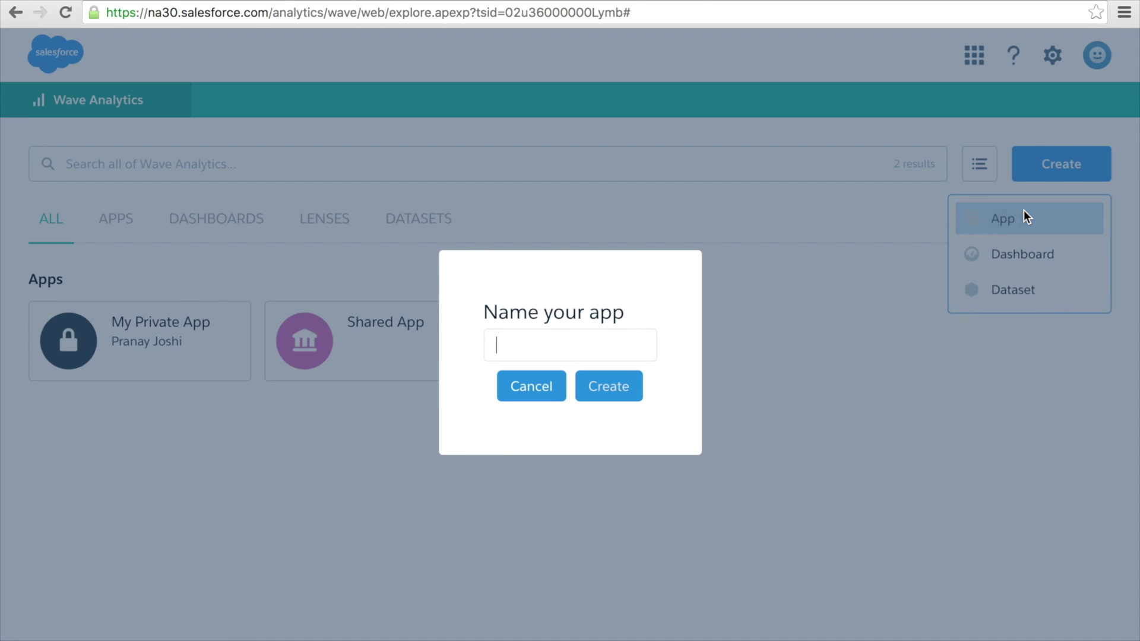
text(Opportun)
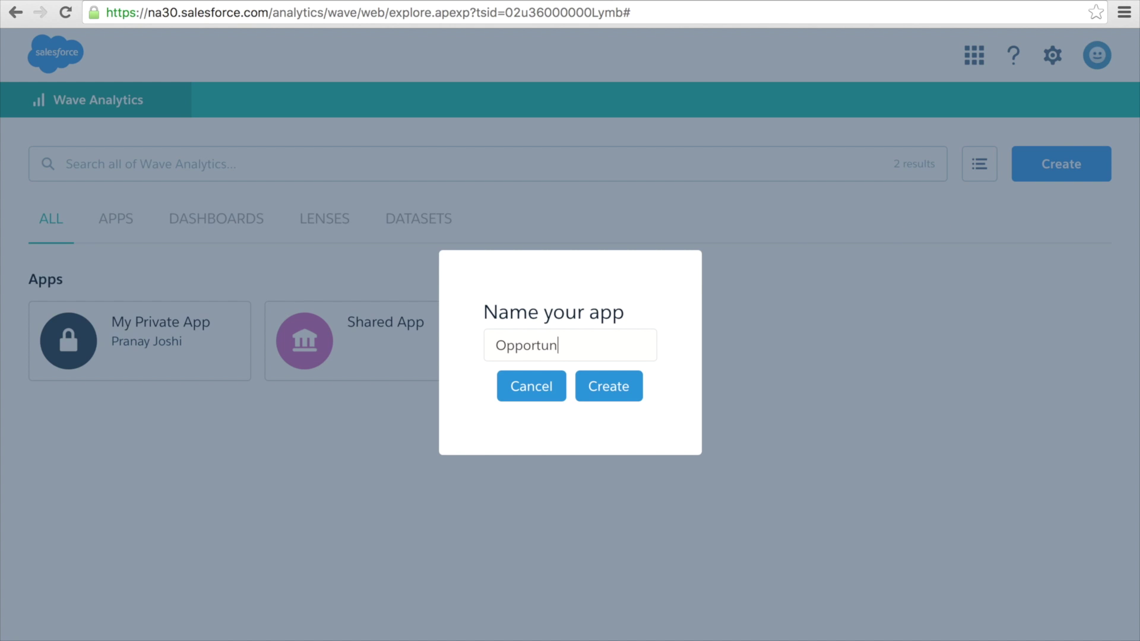
text(ities)
click(607, 387)
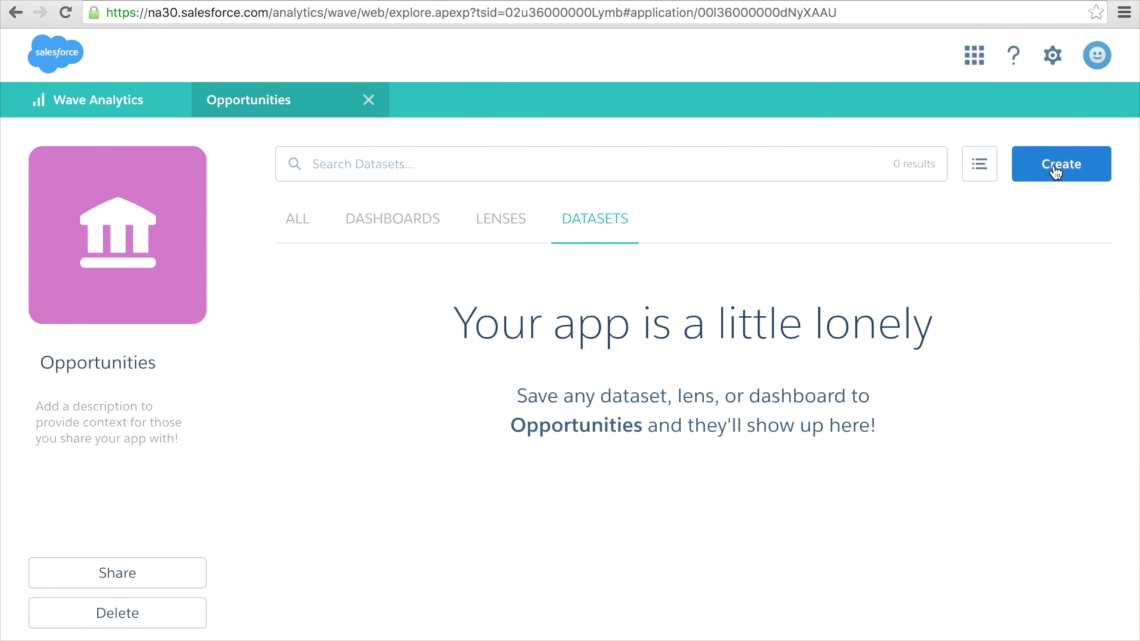
Step: Start a new dataset in the Opportunities app from the Salesforce data source, with Opportunity as the root object
click(1056, 169)
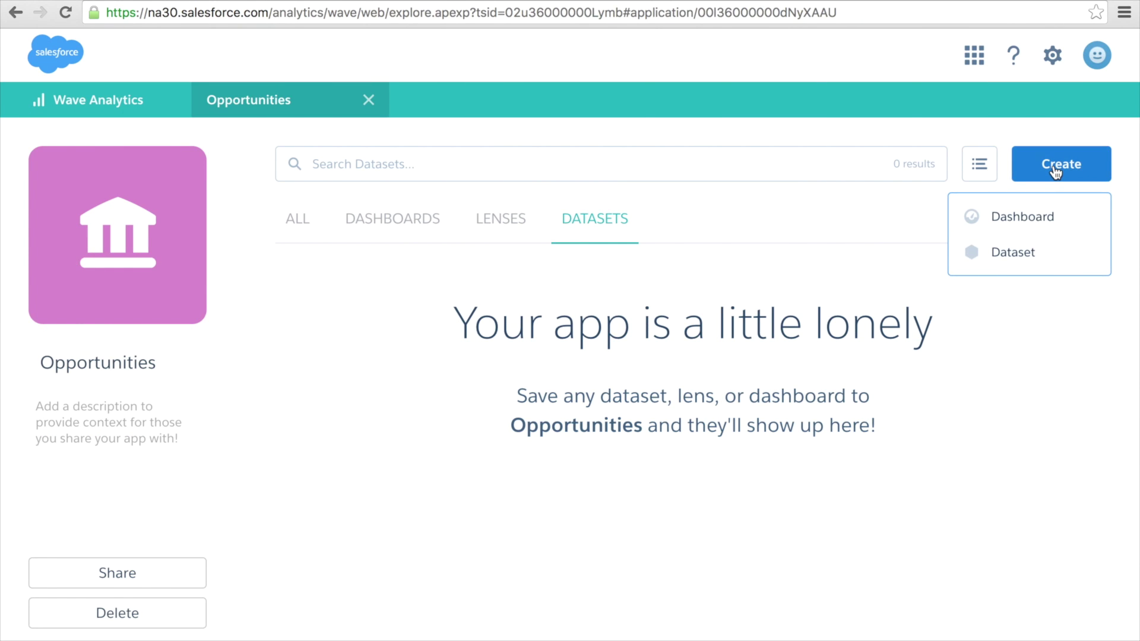
click(1022, 255)
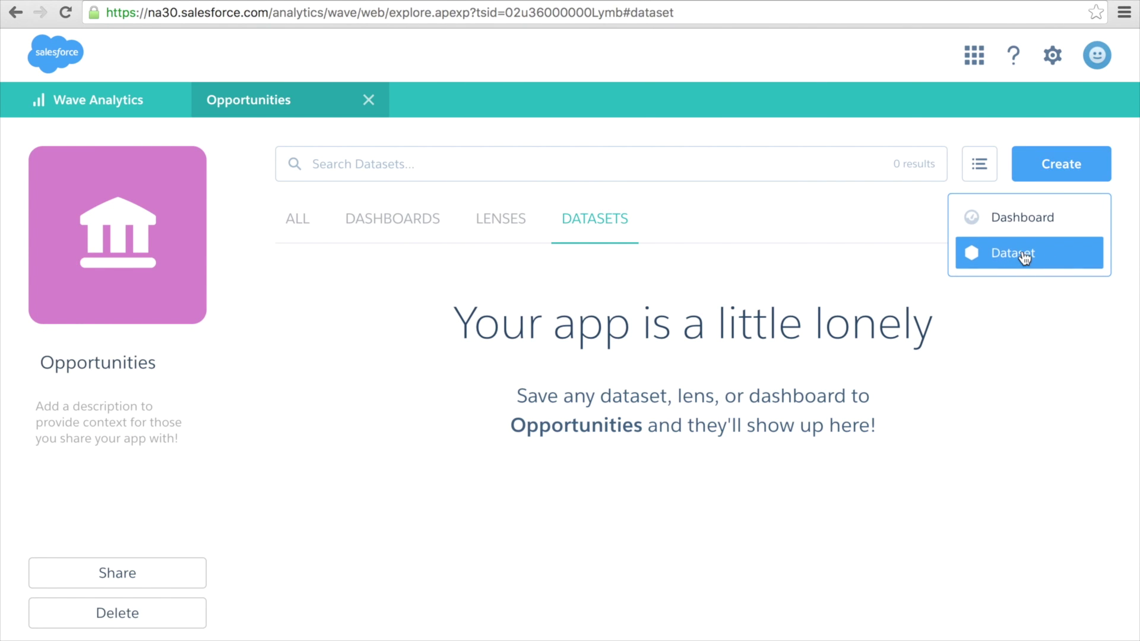
click(1022, 254)
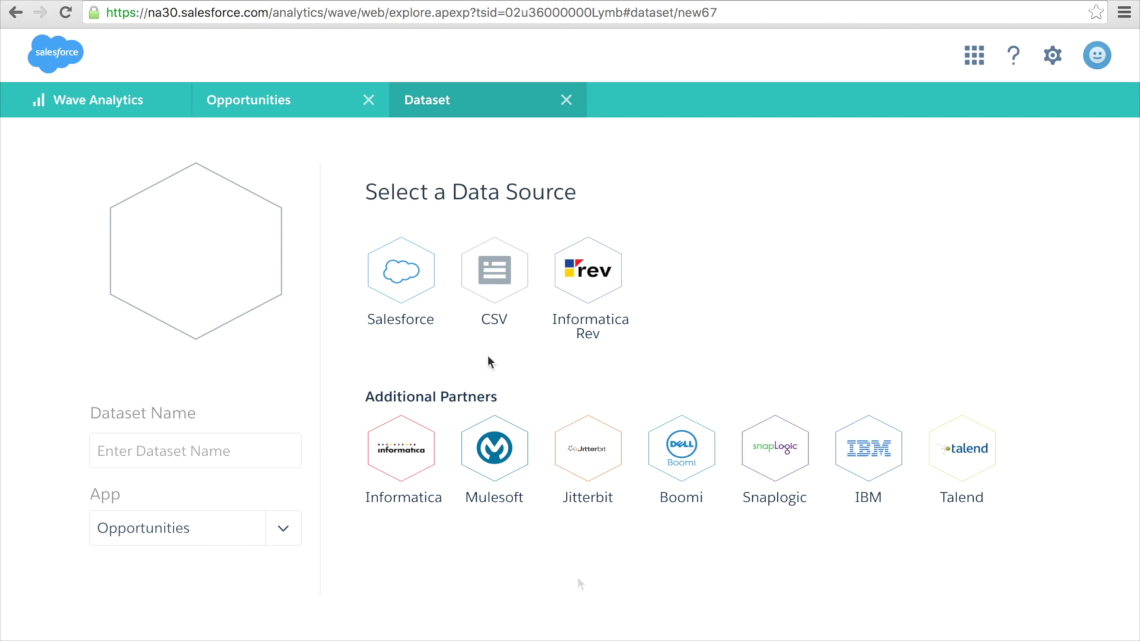
click(414, 265)
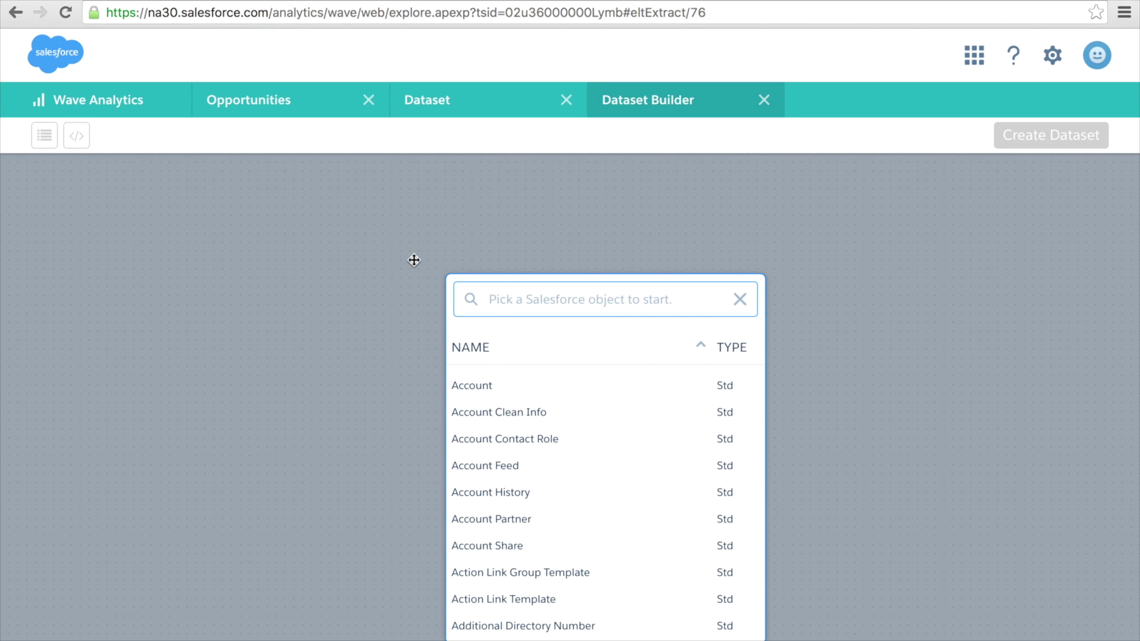
text(Oppo)
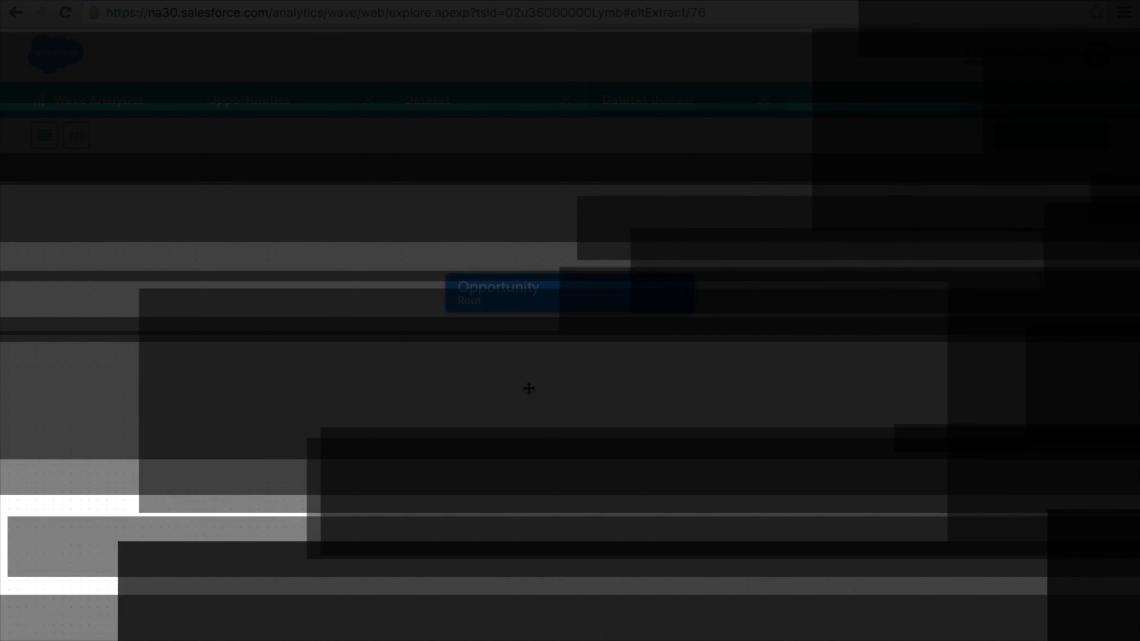
click(529, 388)
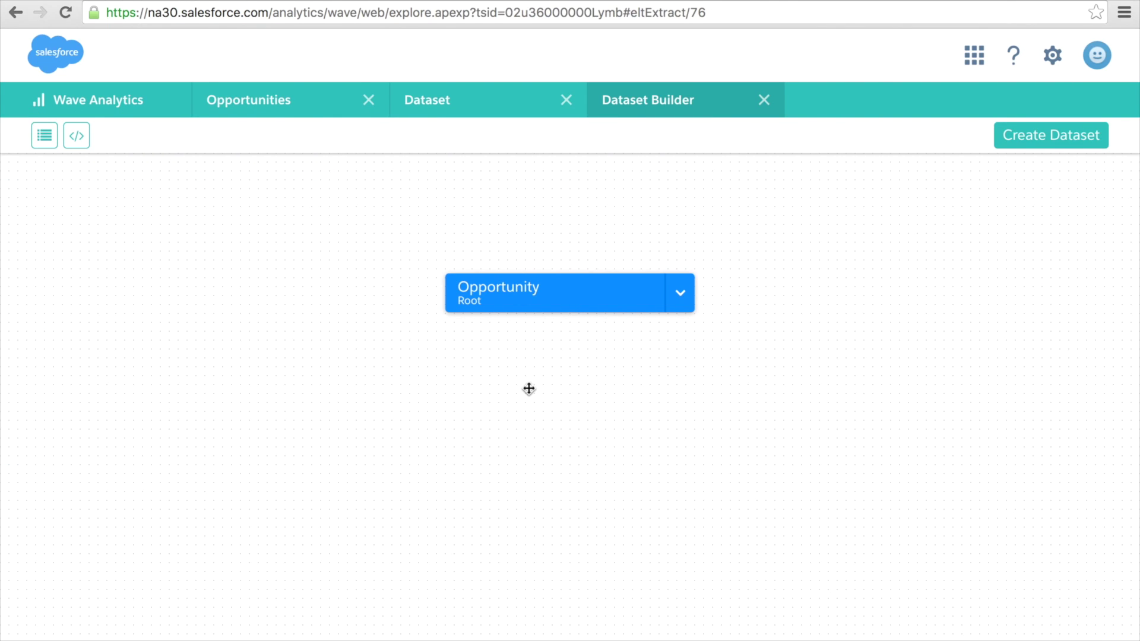
Step: Add the Amount, Close Date, Closed, Created Date, Stage and Won fields from the Opportunity object
mouse_move(681, 297)
click(717, 293)
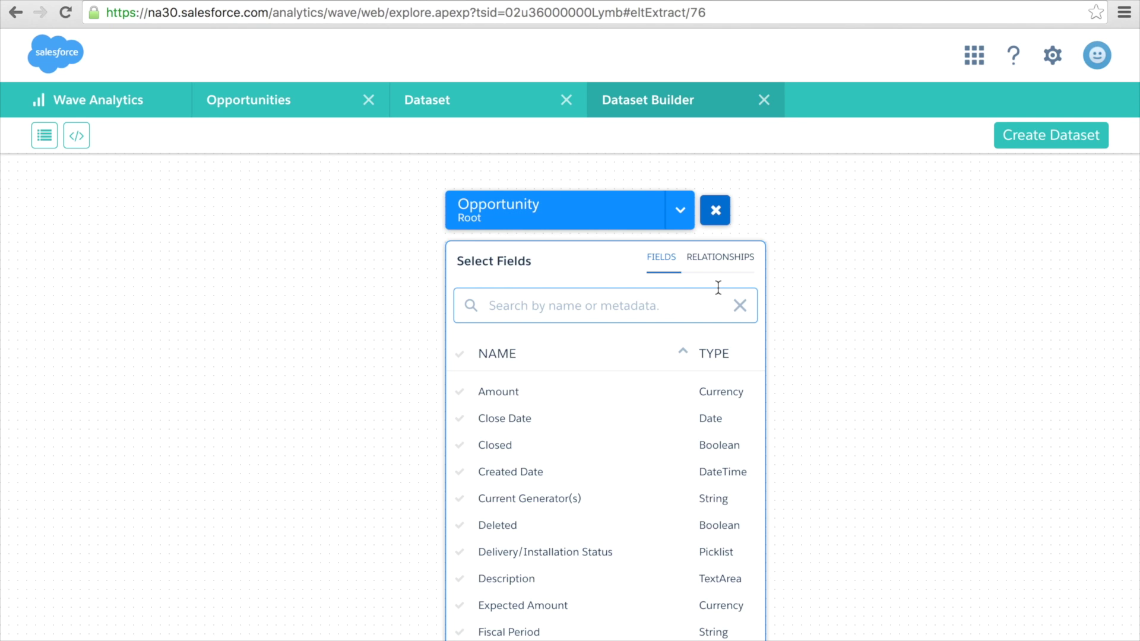
click(538, 395)
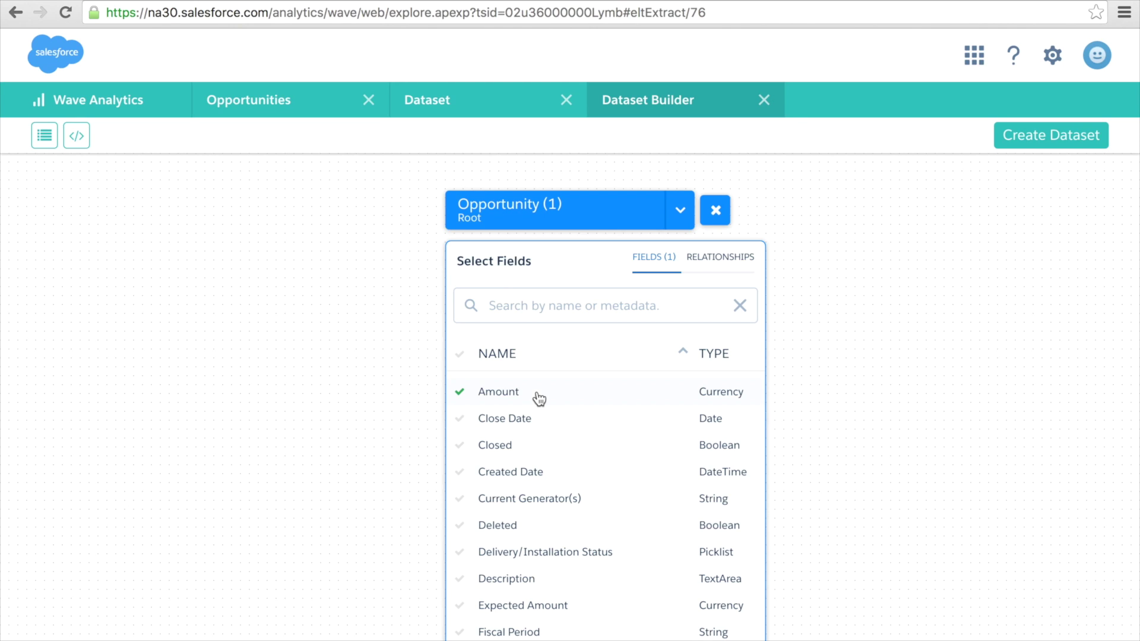
click(509, 421)
click(508, 446)
scroll(509, 448, down, 2)
click(515, 409)
scroll(539, 476, down, 5)
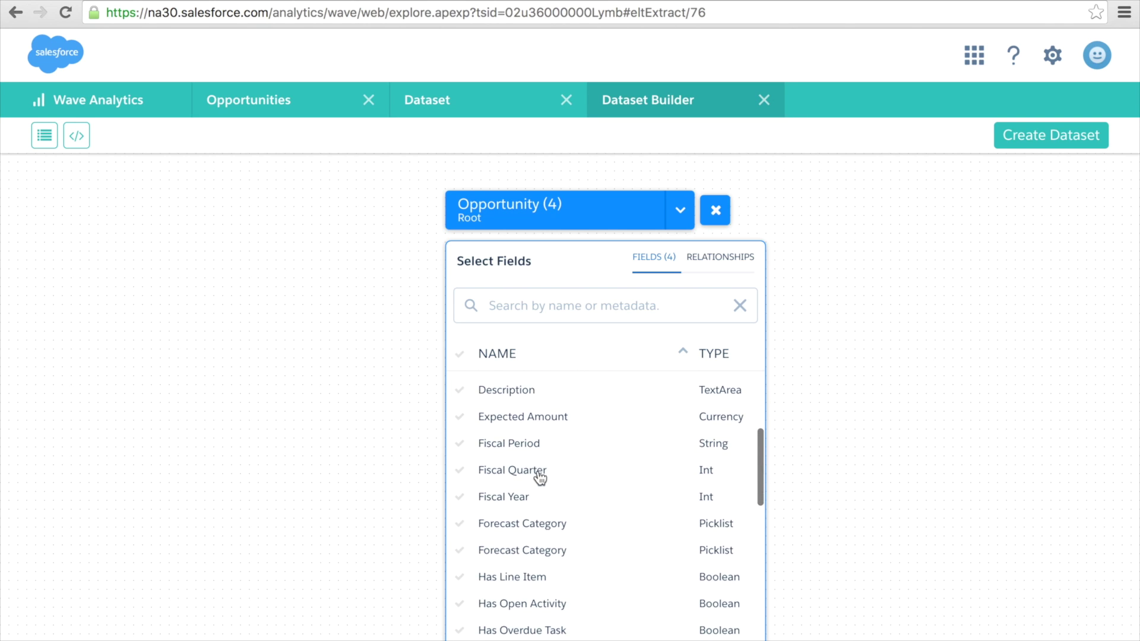
scroll(539, 478, down, 10)
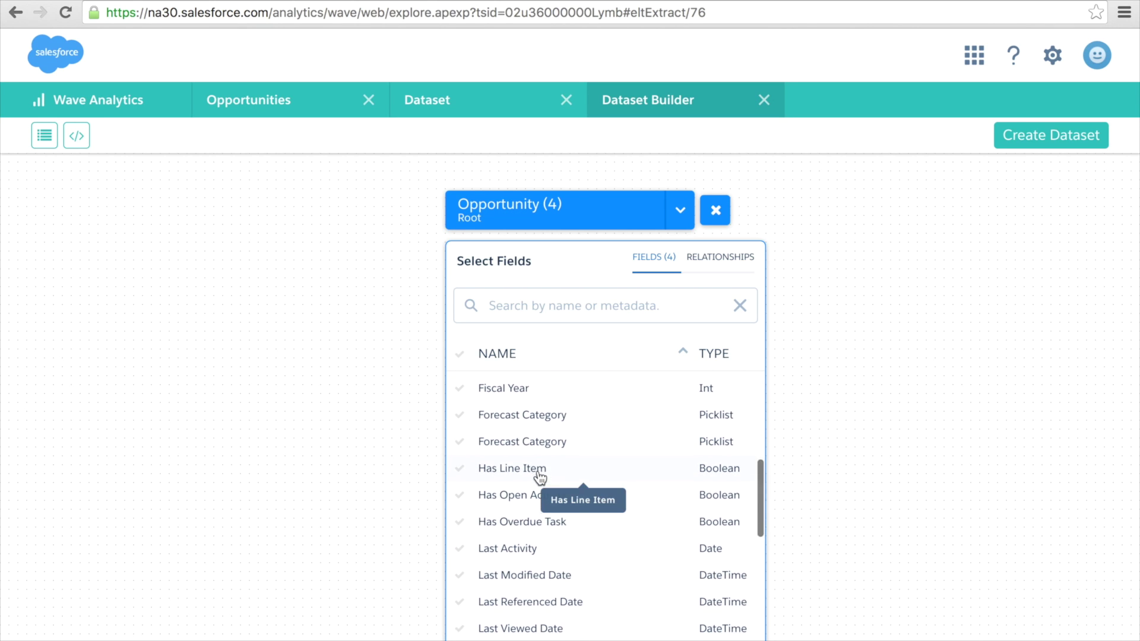
scroll(539, 476, down, 2)
click(511, 549)
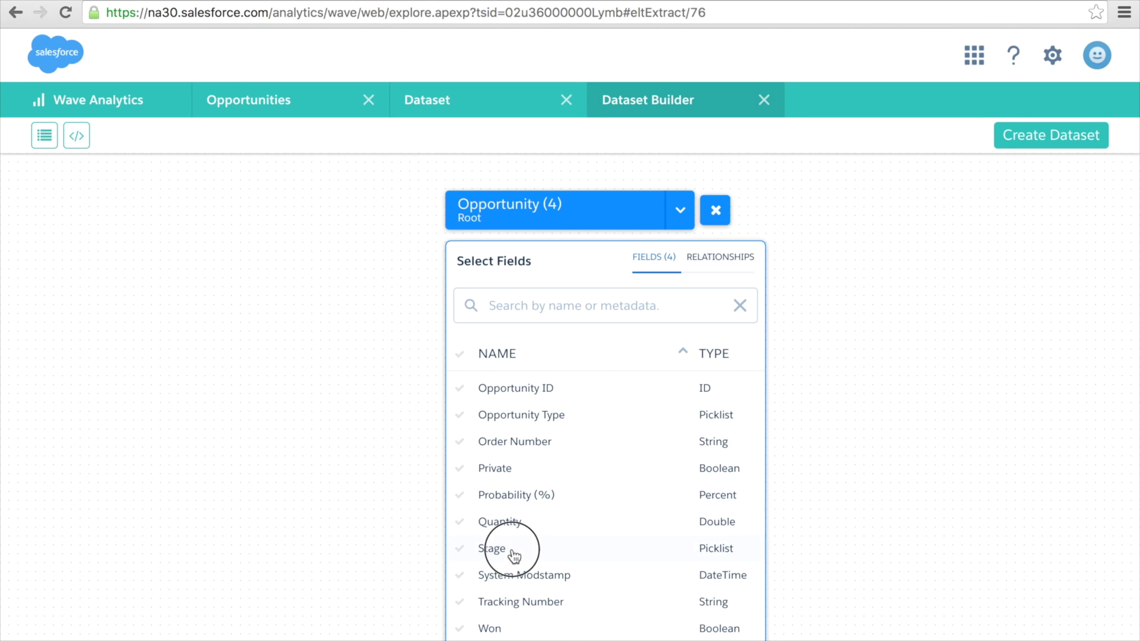
click(514, 631)
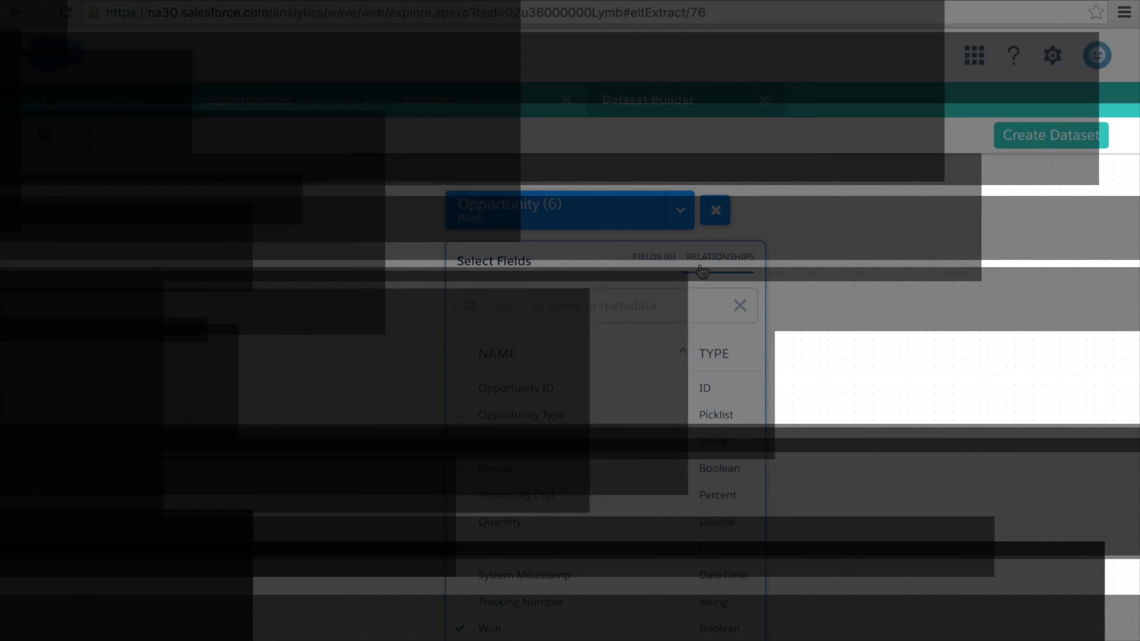
Step: Join the related Account object to Opportunity through Account ID
click(724, 261)
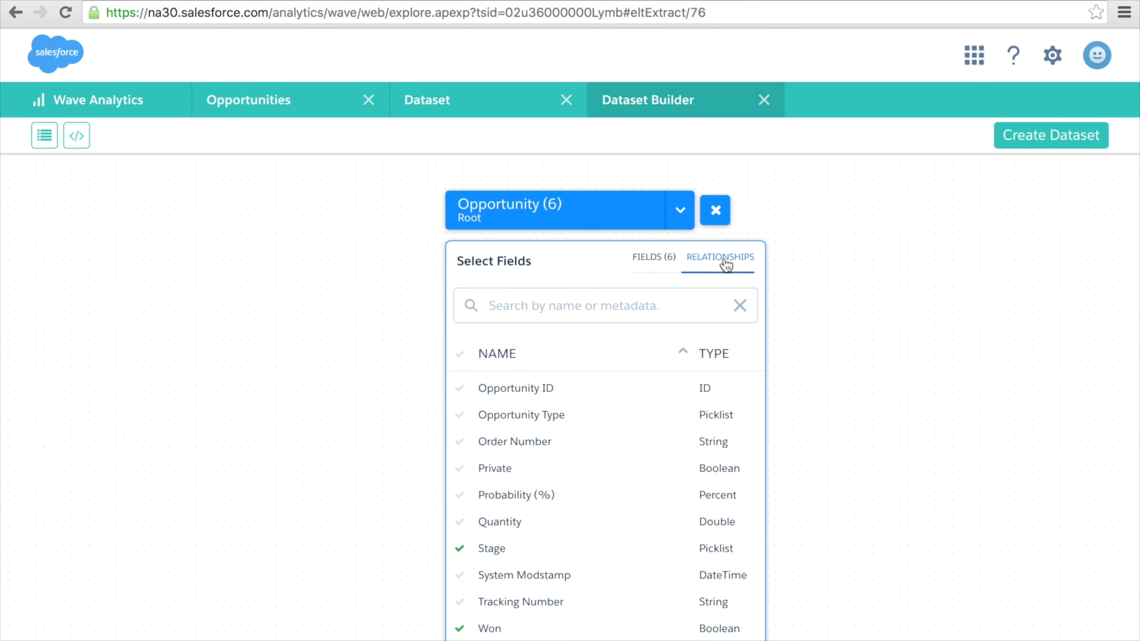
scroll(600, 425, up, 10)
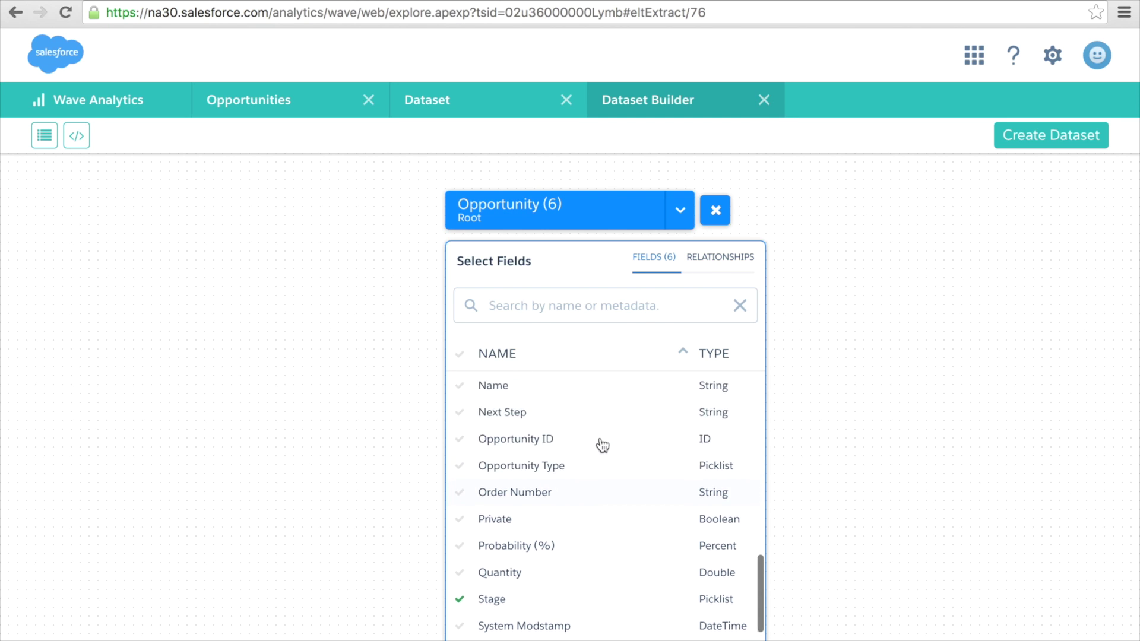
scroll(600, 444, up, 1)
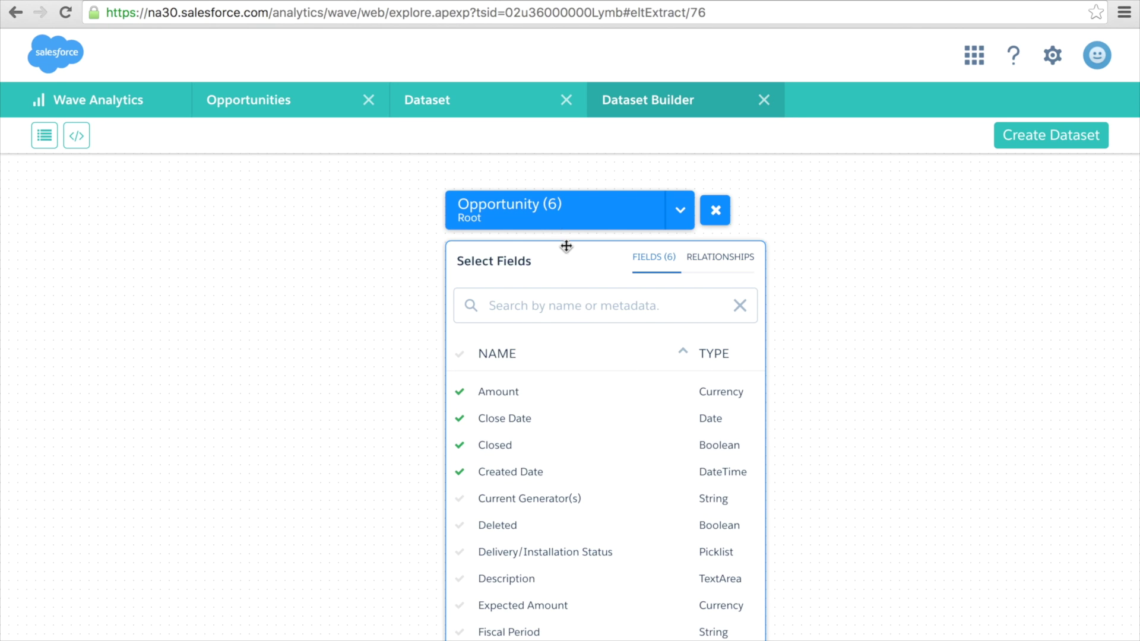
click(727, 263)
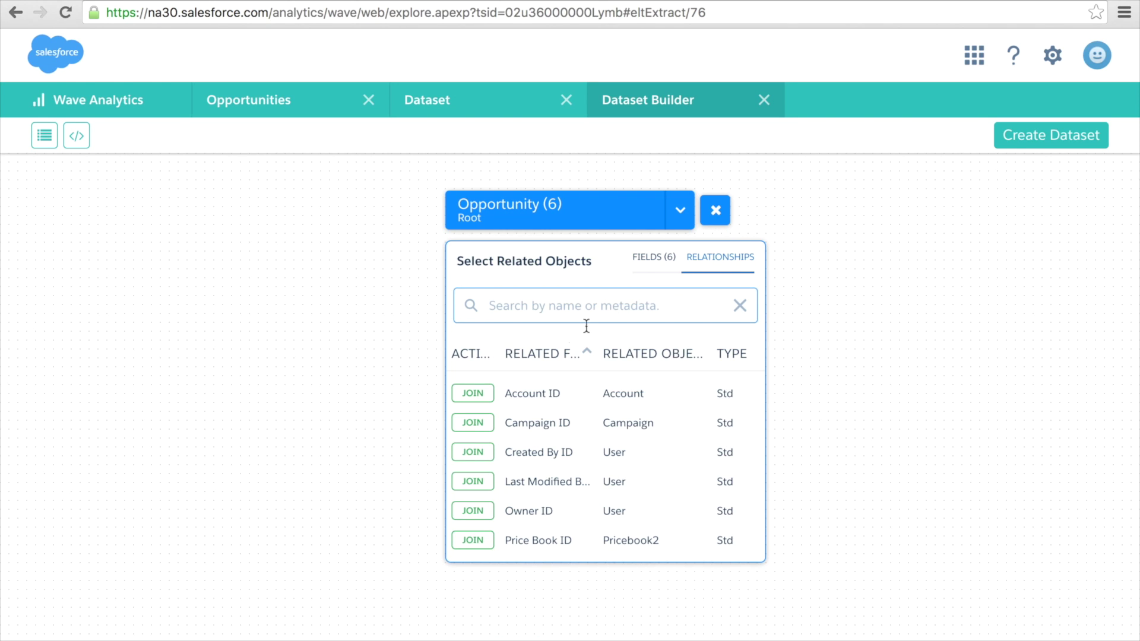
click(472, 394)
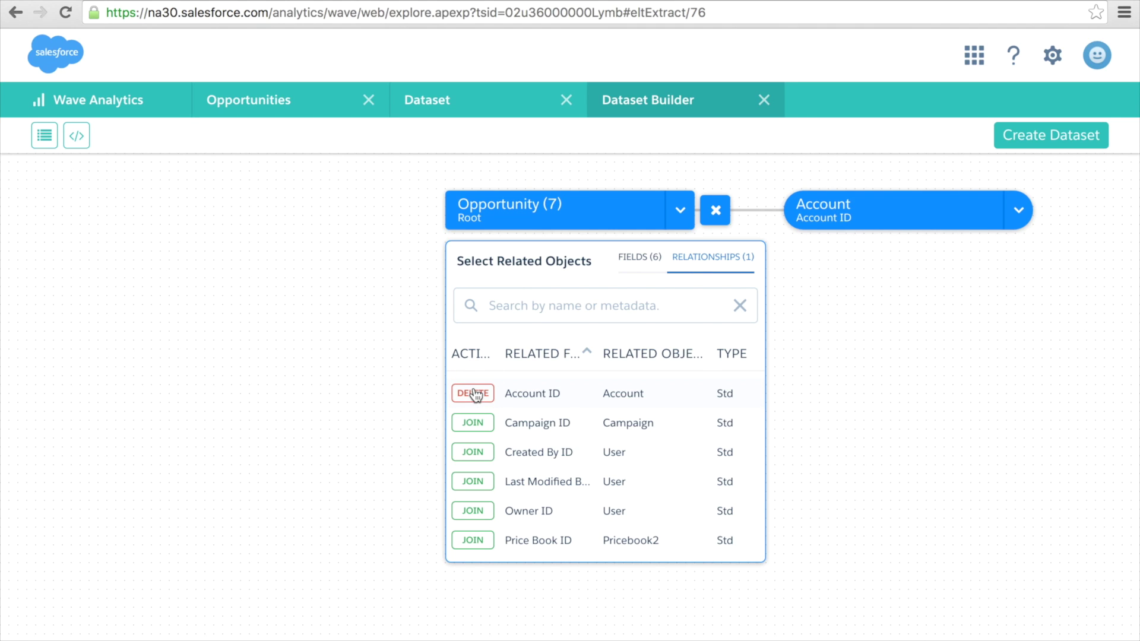
Step: Add the Account Name, Billing City, Billing Country, Billing State/Province and Industry fields from the Account object, and close its field selection
mouse_move(881, 221)
mouse_move(1054, 215)
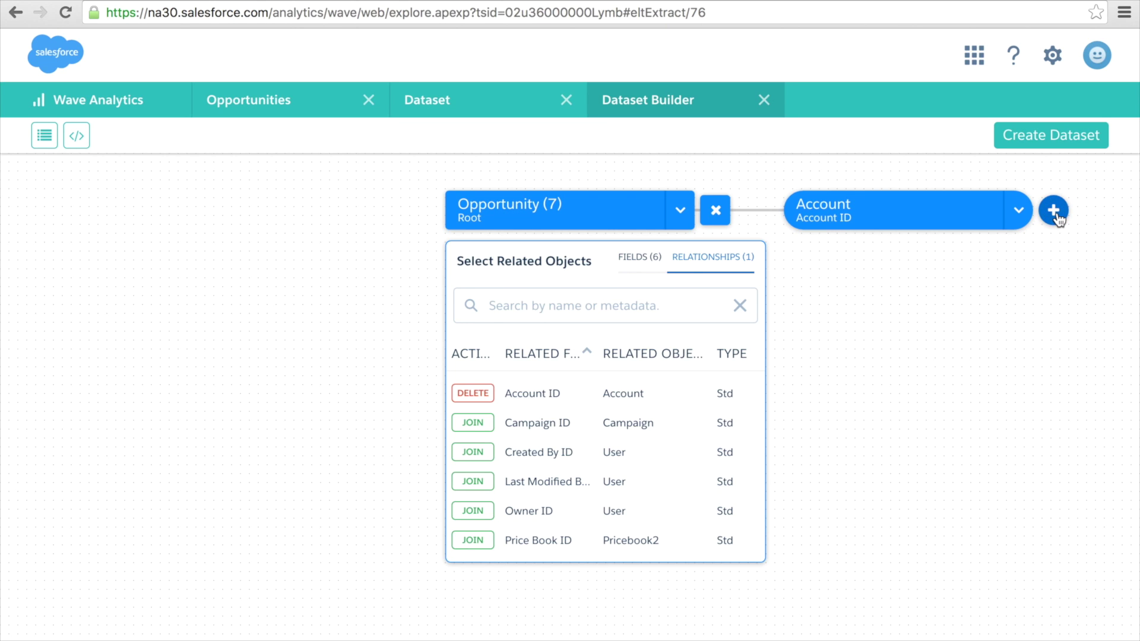
click(1054, 211)
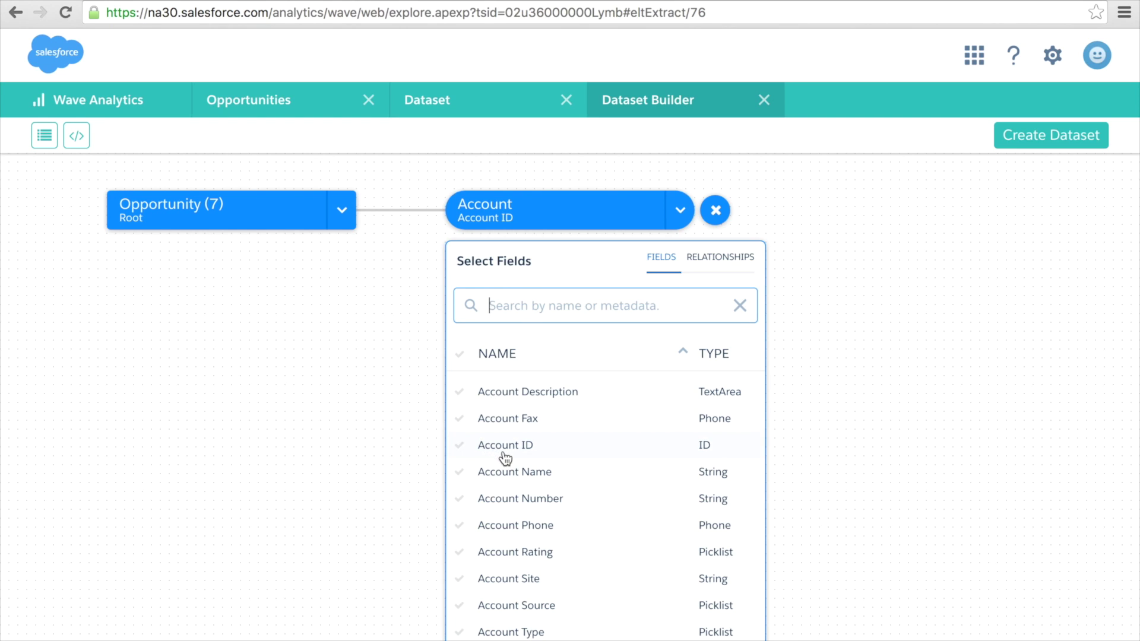
click(513, 471)
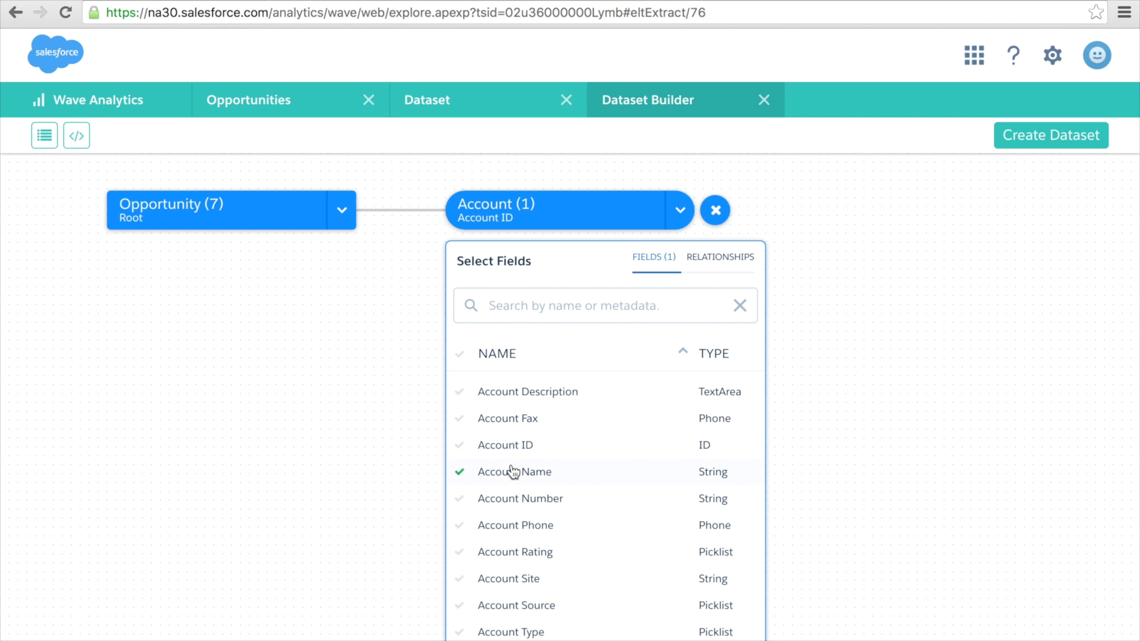
scroll(513, 471, down, 5)
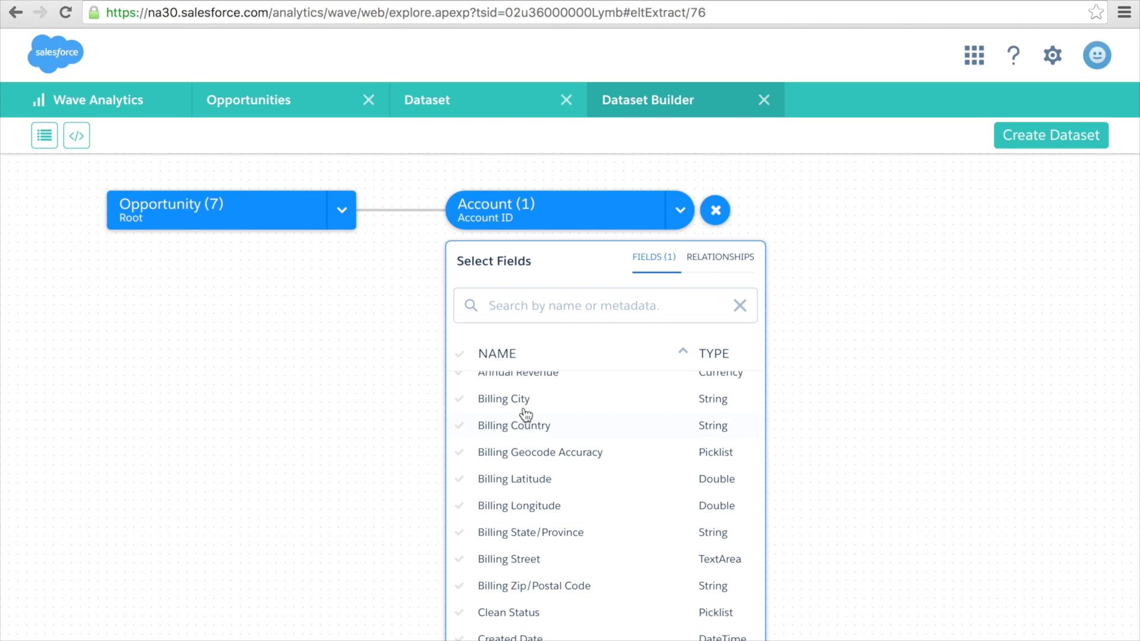
click(526, 407)
click(538, 427)
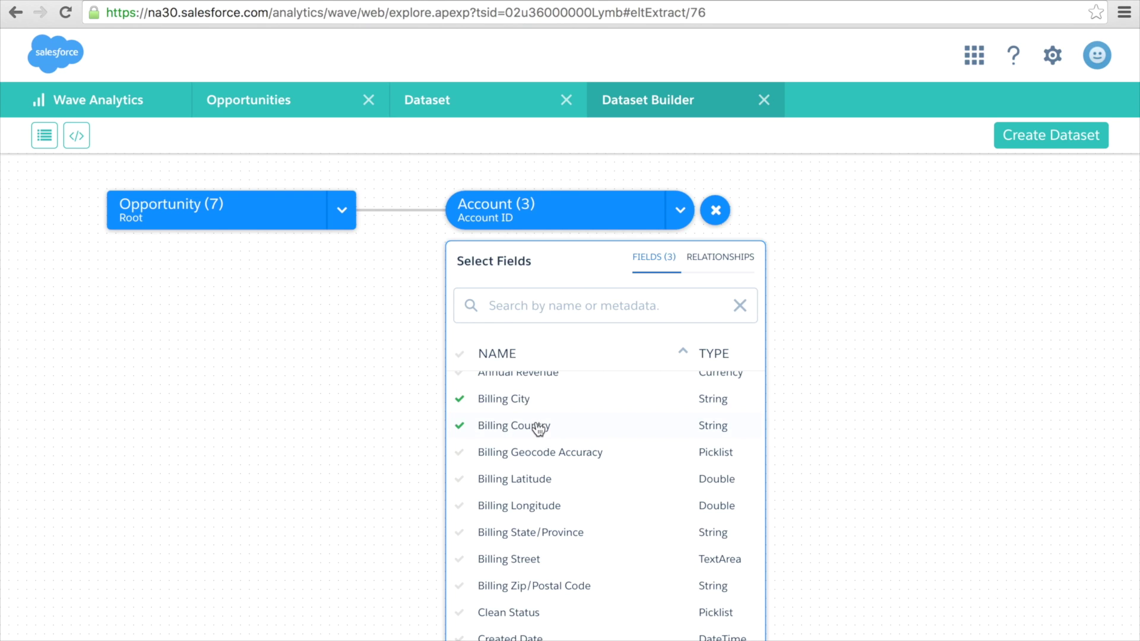
click(528, 534)
scroll(528, 579, down, 3)
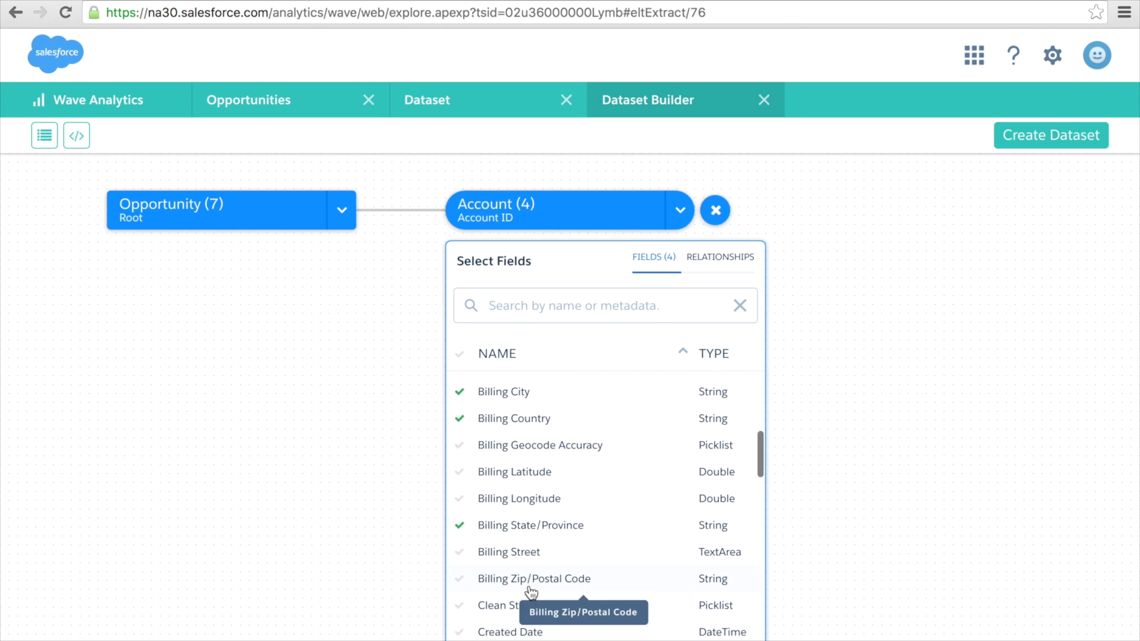
scroll(530, 591, down, 3)
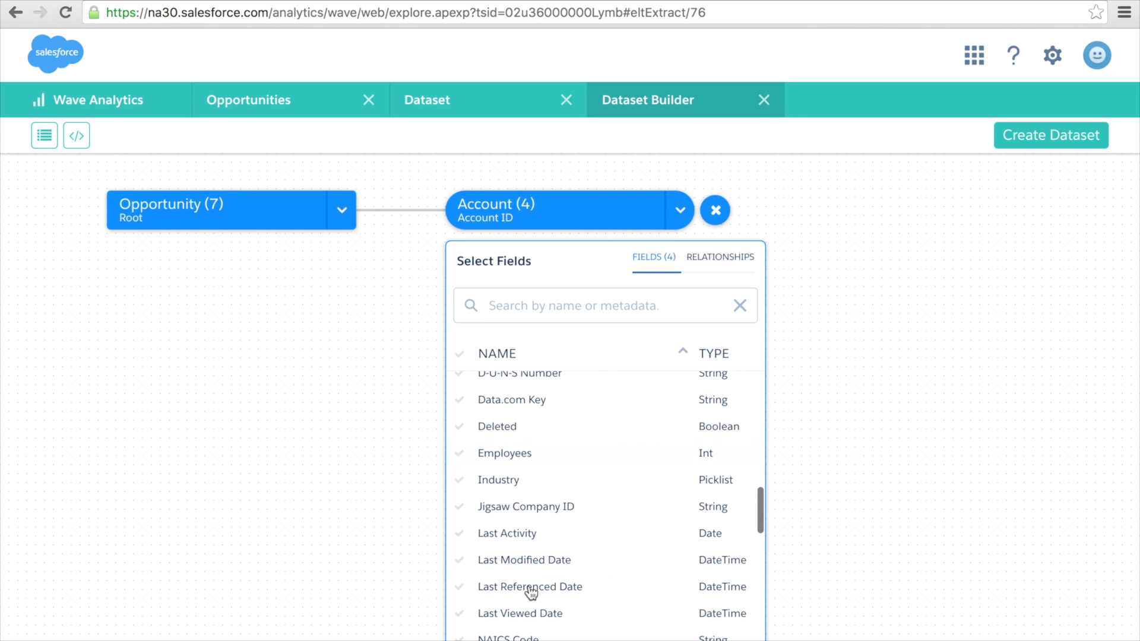
click(525, 478)
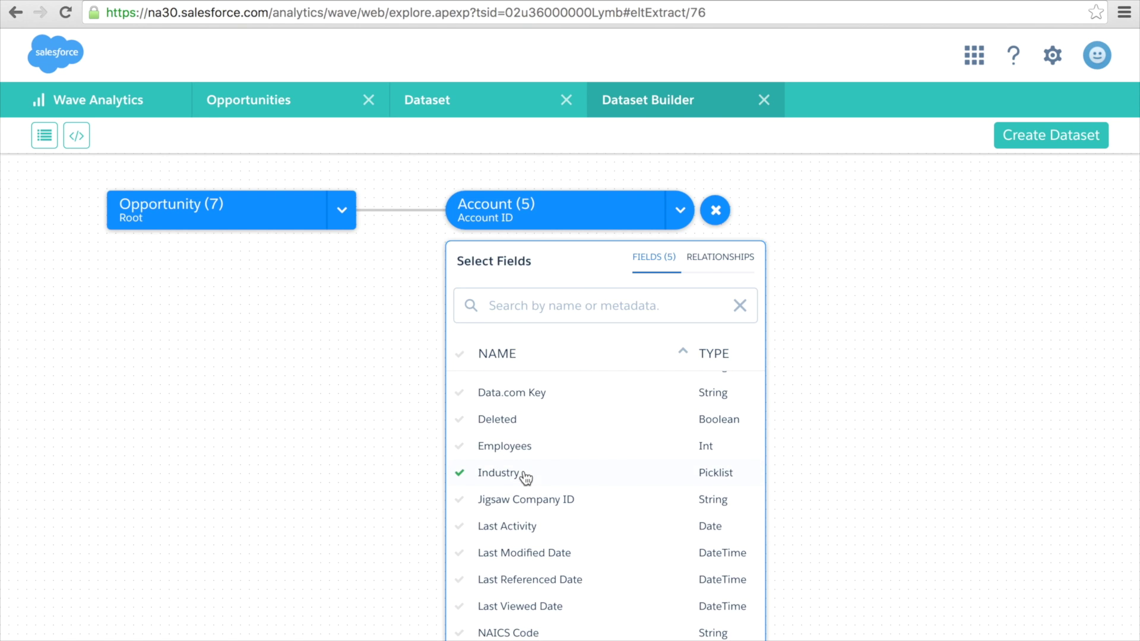
click(720, 218)
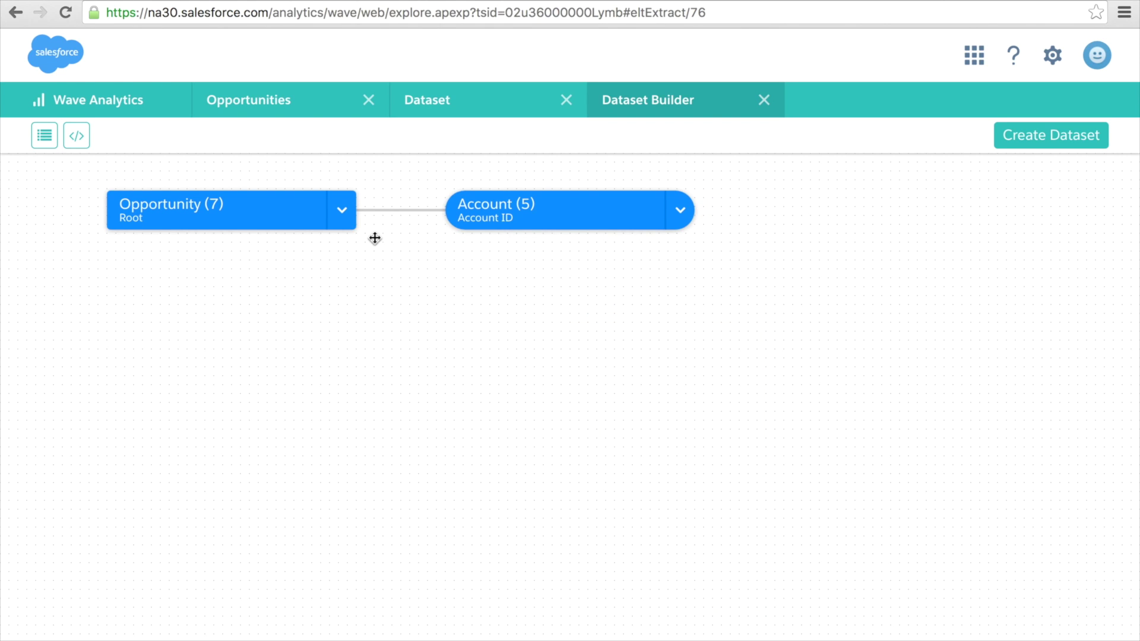
Step: Join the related User object to Opportunity through Owner ID
mouse_move(254, 224)
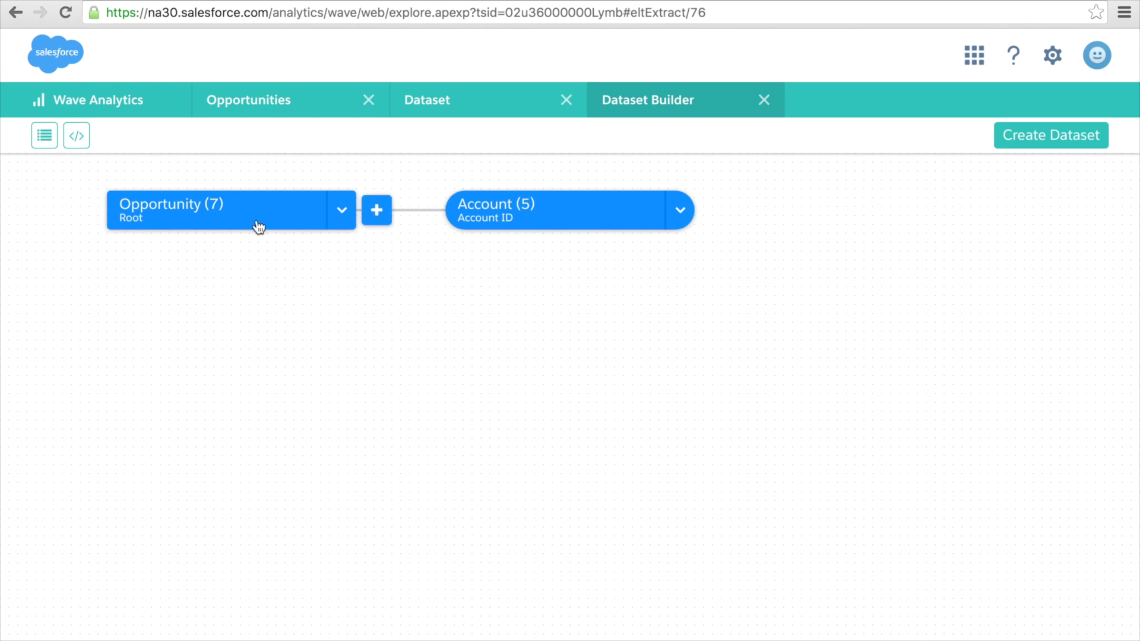
click(377, 211)
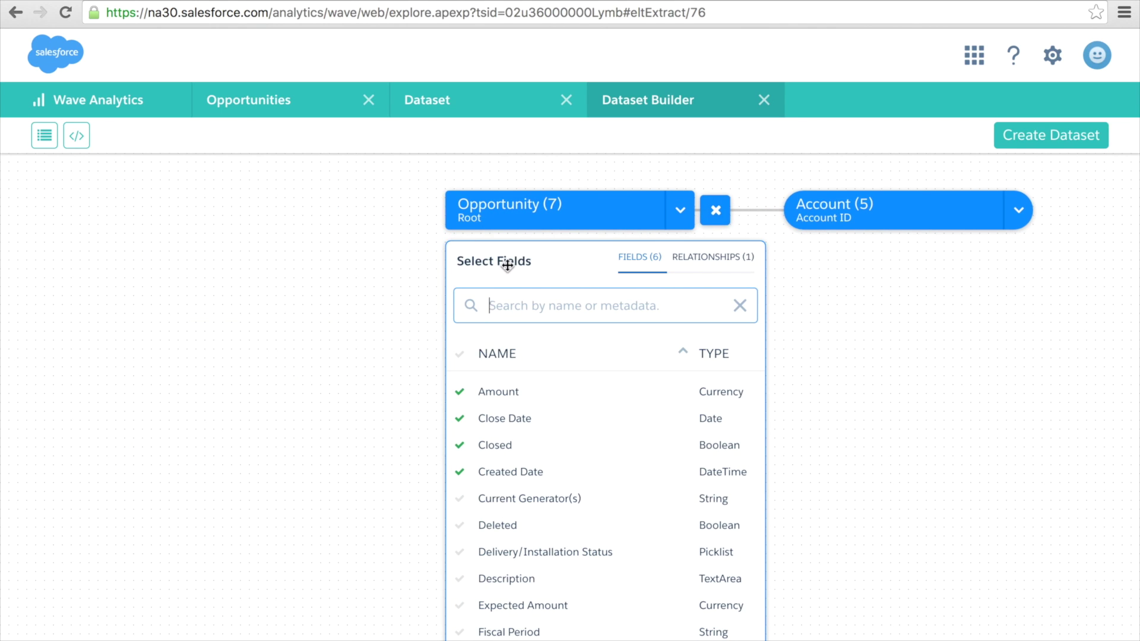
click(703, 268)
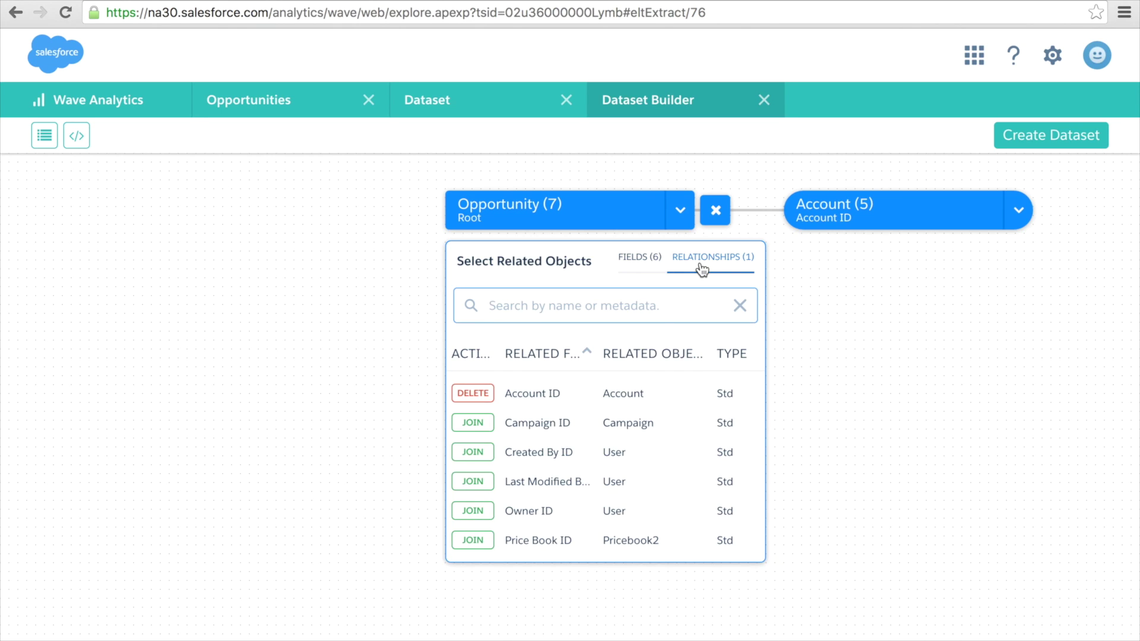
click(474, 530)
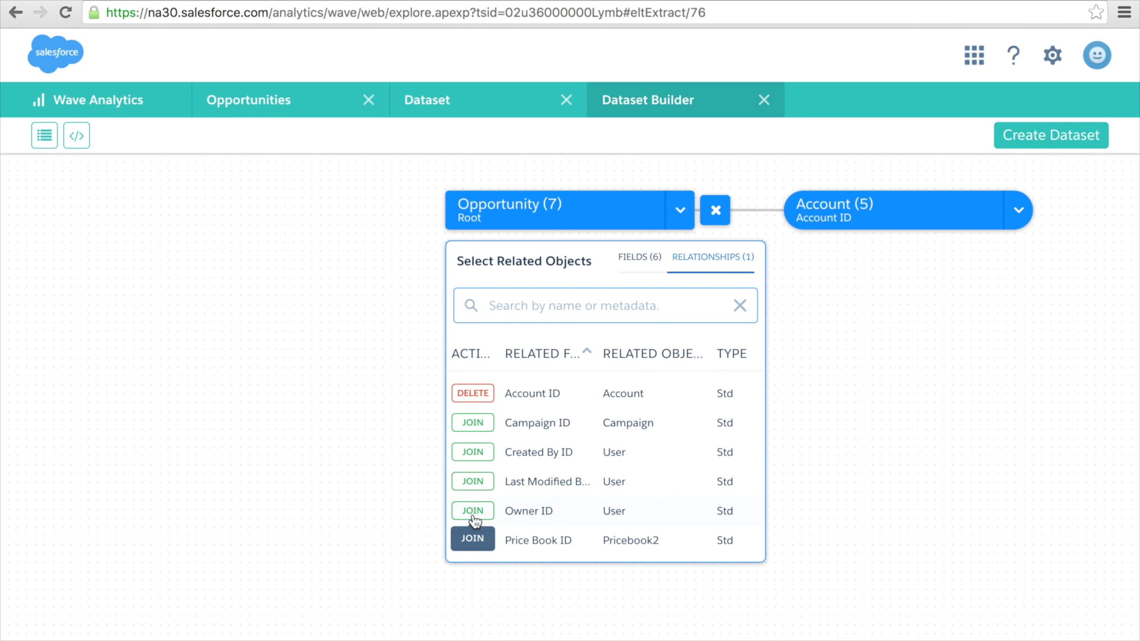
click(473, 519)
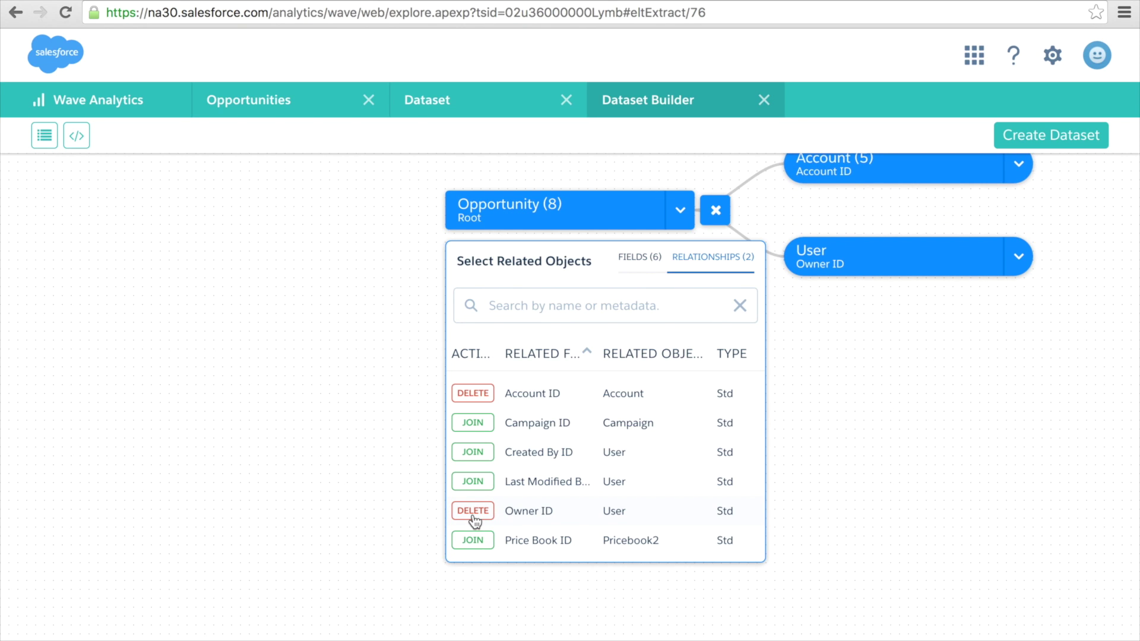
Step: Add the Full Name field from the User object and close its field selection
mouse_move(870, 273)
mouse_move(1053, 261)
click(1054, 257)
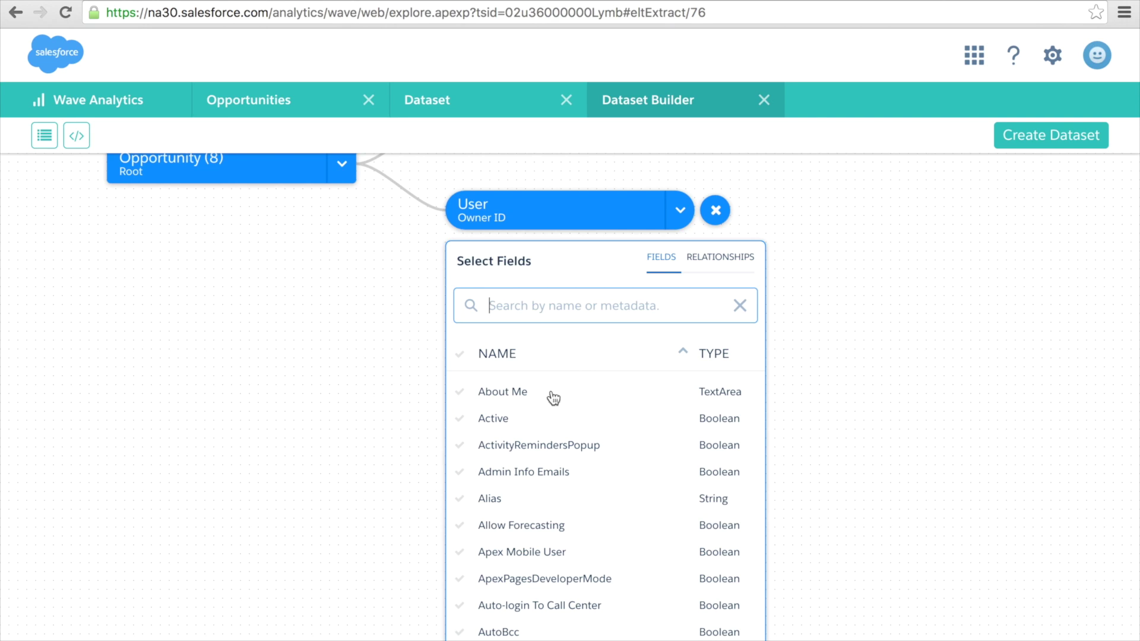
text(full)
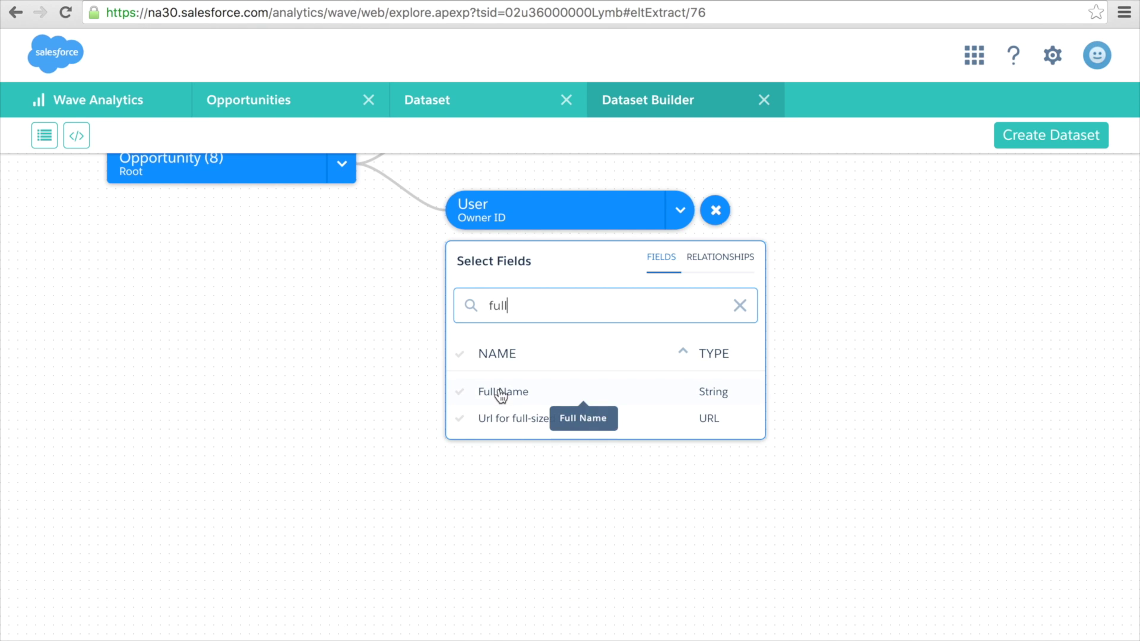
click(501, 395)
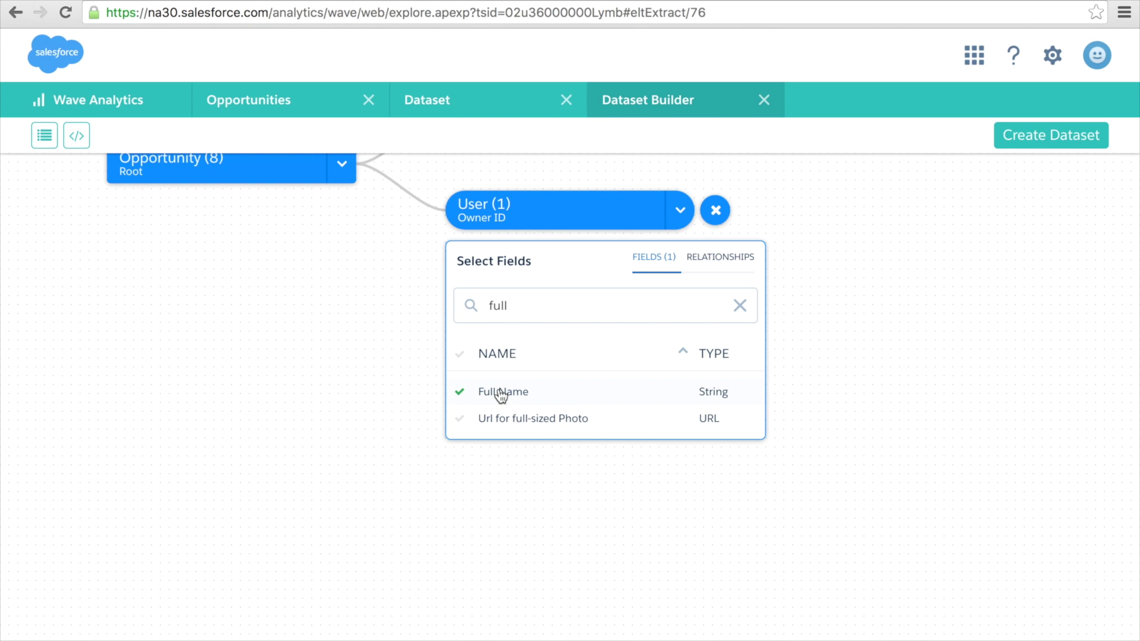
click(811, 365)
drag(587, 315, 722, 473)
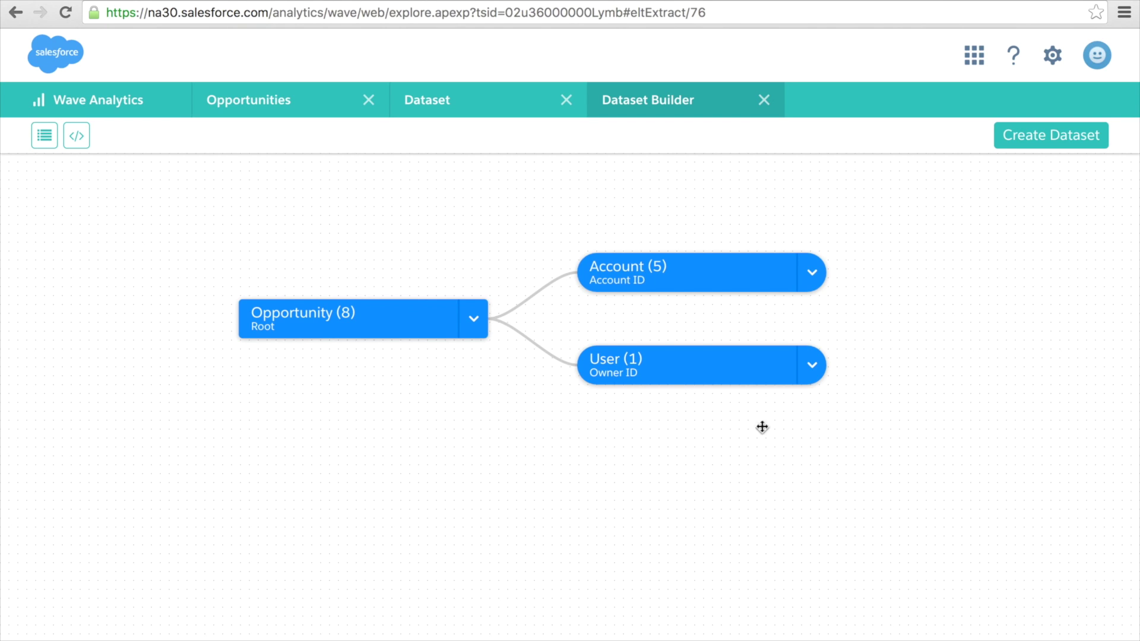
Step: Create the dataset with the name Opportunities with Accounts in the Opportunities app
mouse_move(686, 268)
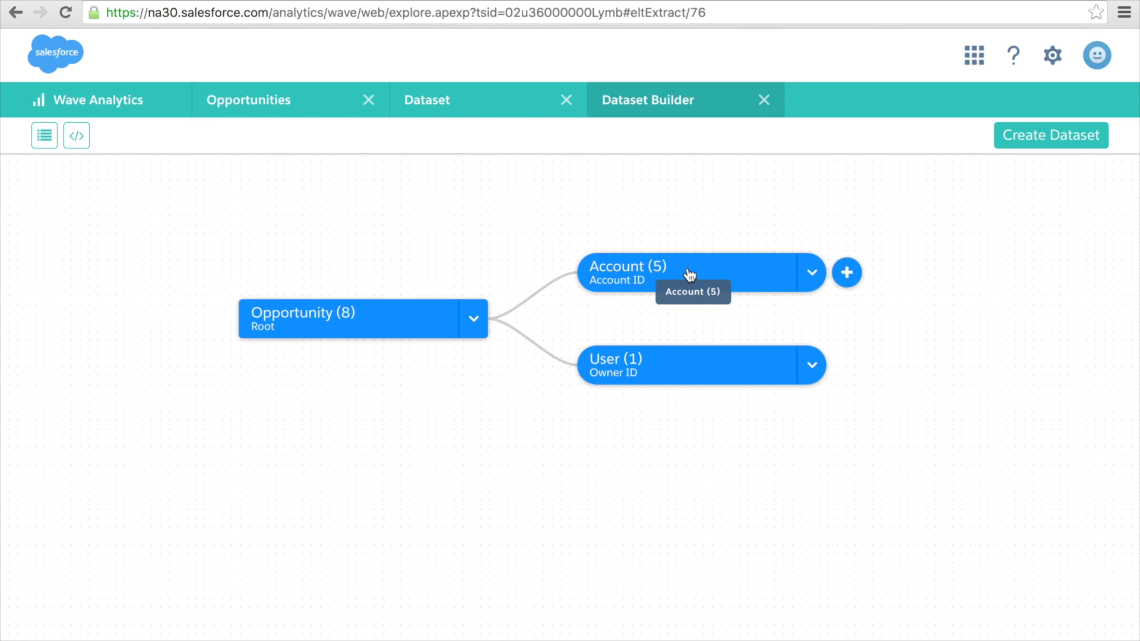
mouse_move(646, 368)
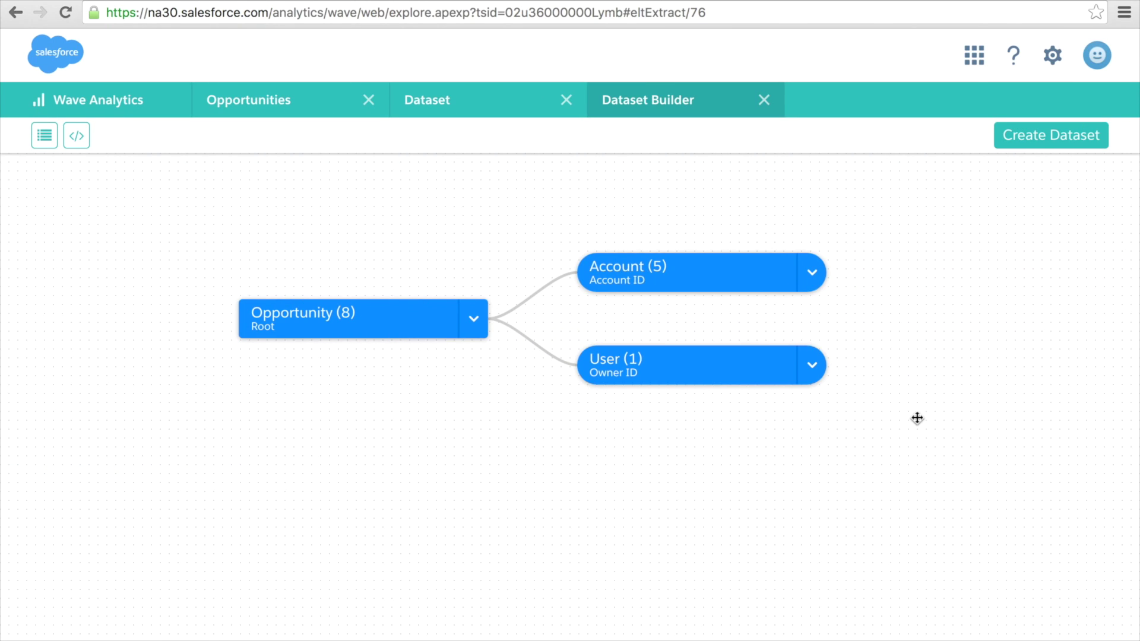
click(1040, 138)
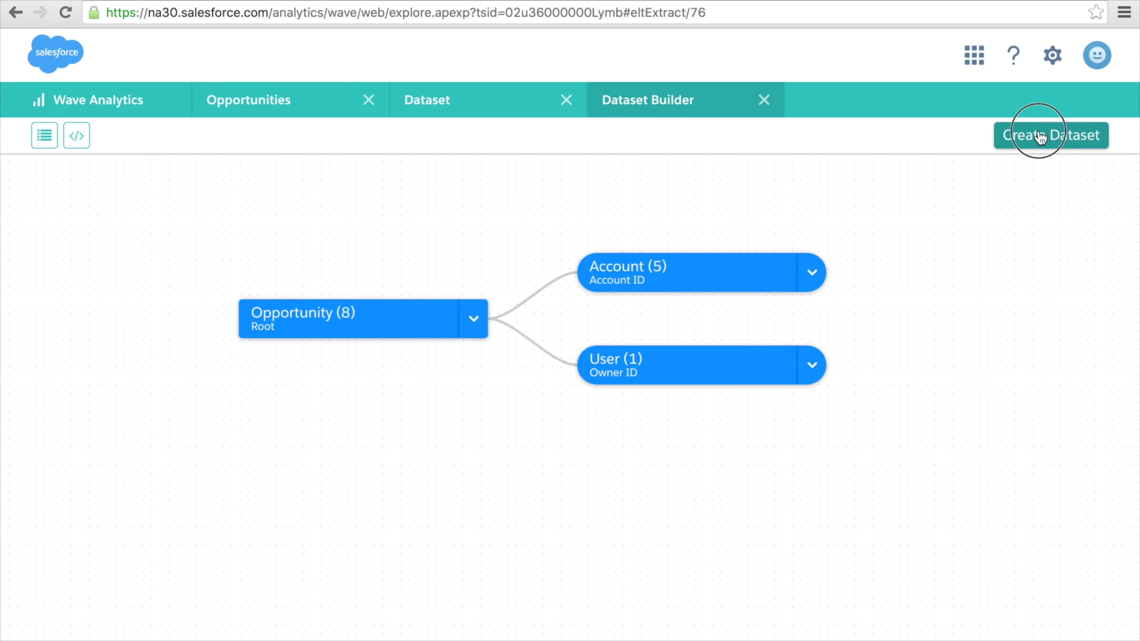
click(700, 317)
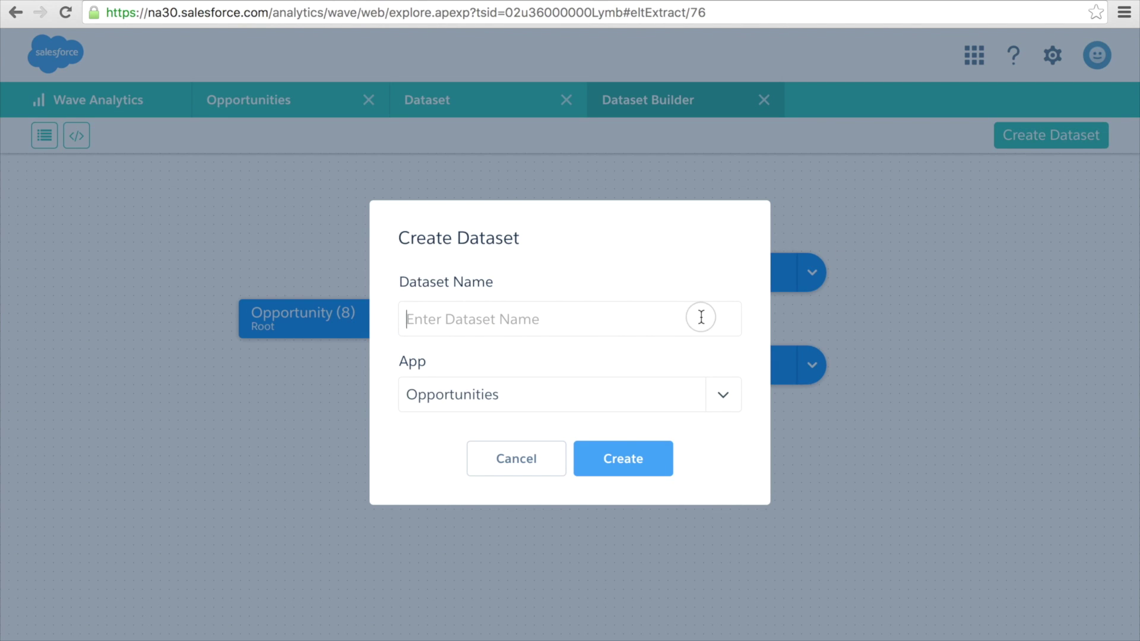
text(Opportunitie)
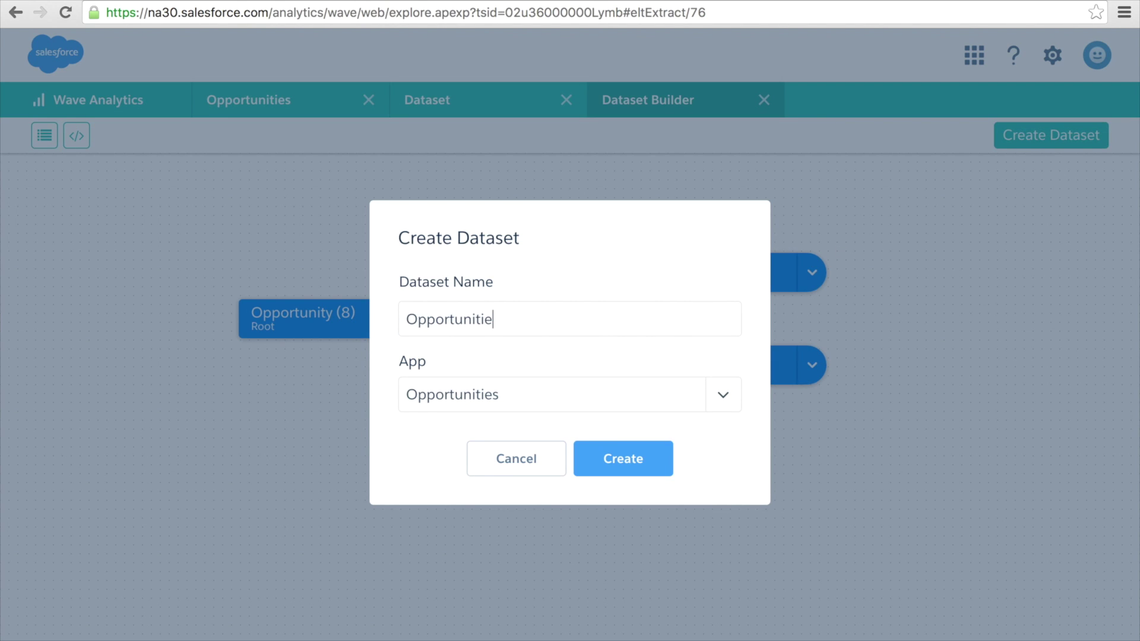
text(s with Accounts)
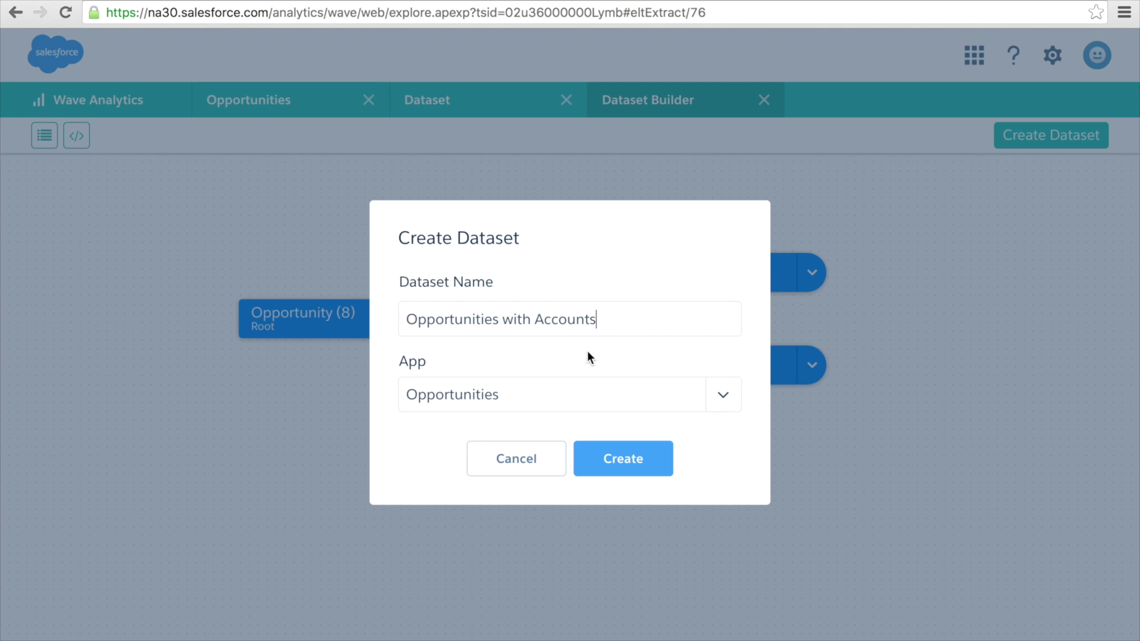
click(742, 395)
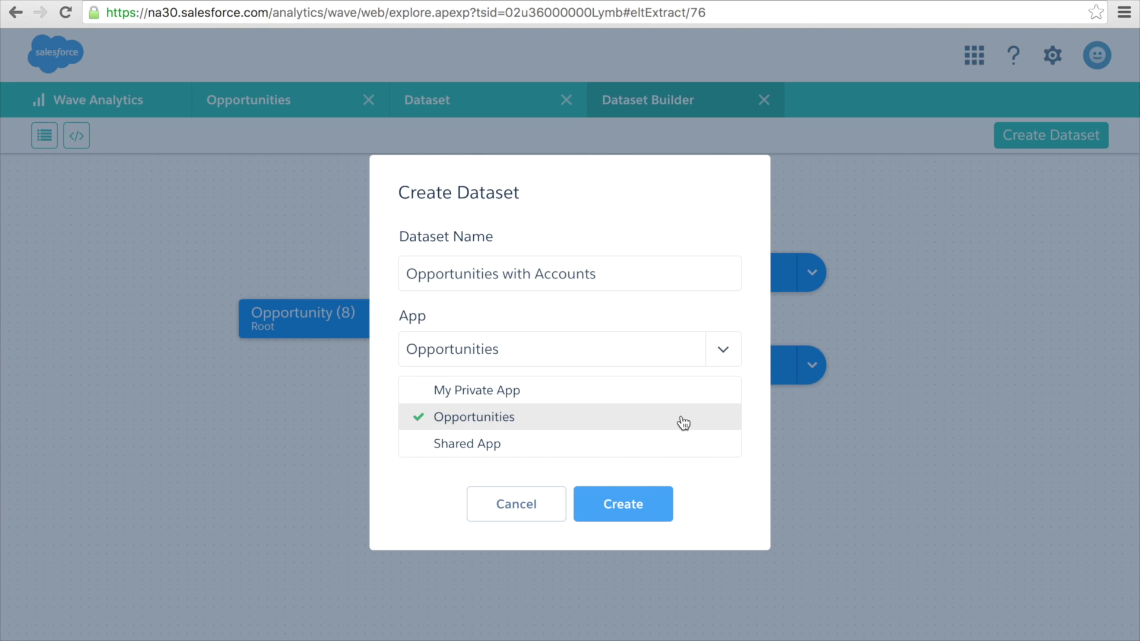
click(752, 383)
click(627, 464)
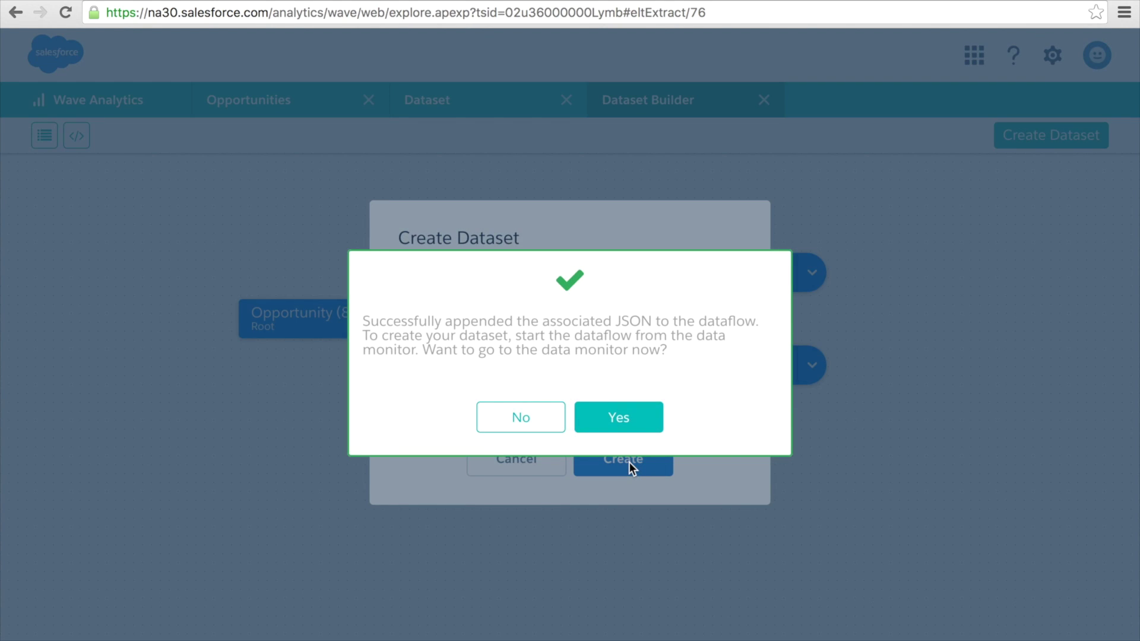
Step: Go to the data monitor and switch it to Dataflow View
click(628, 426)
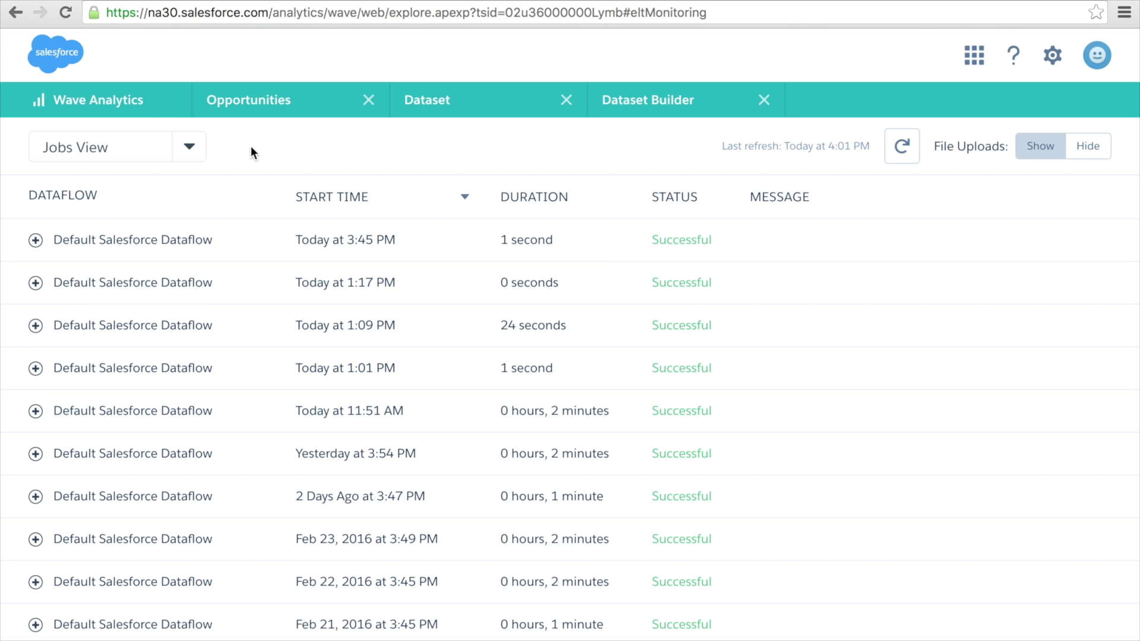
click(197, 161)
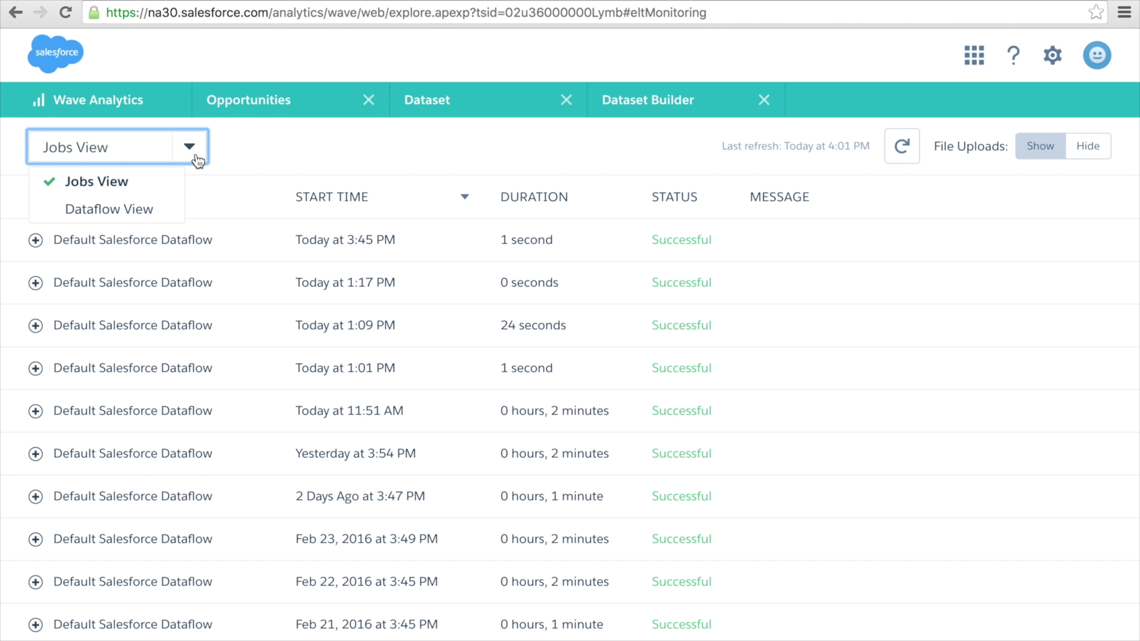
click(150, 212)
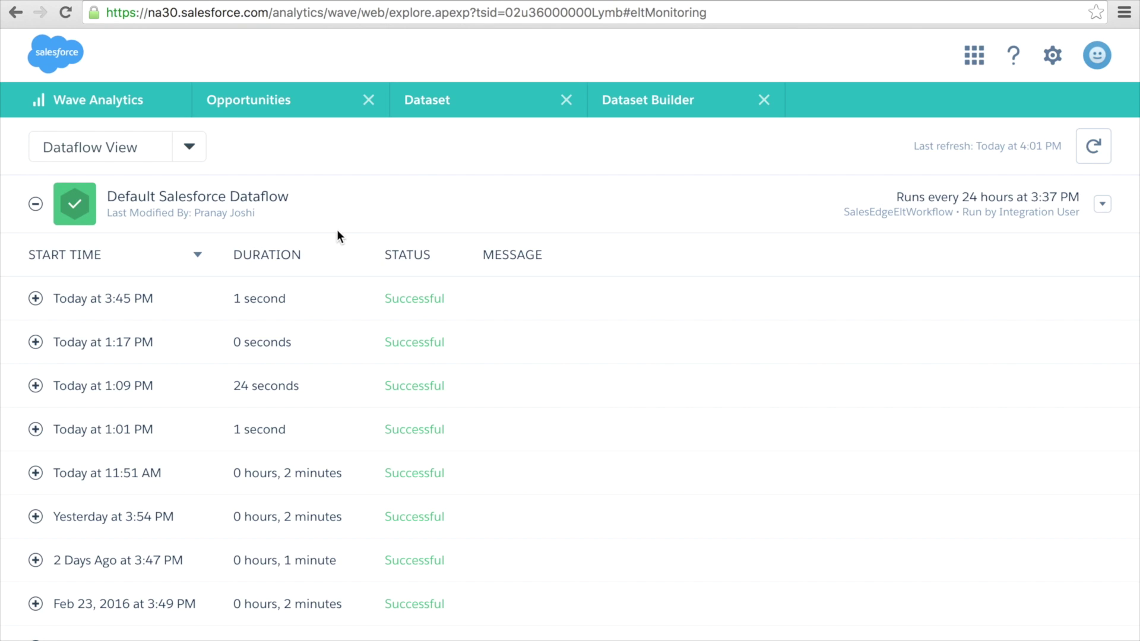
Step: Start the Default Salesforce Dataflow and collapse its list of runs
click(36, 205)
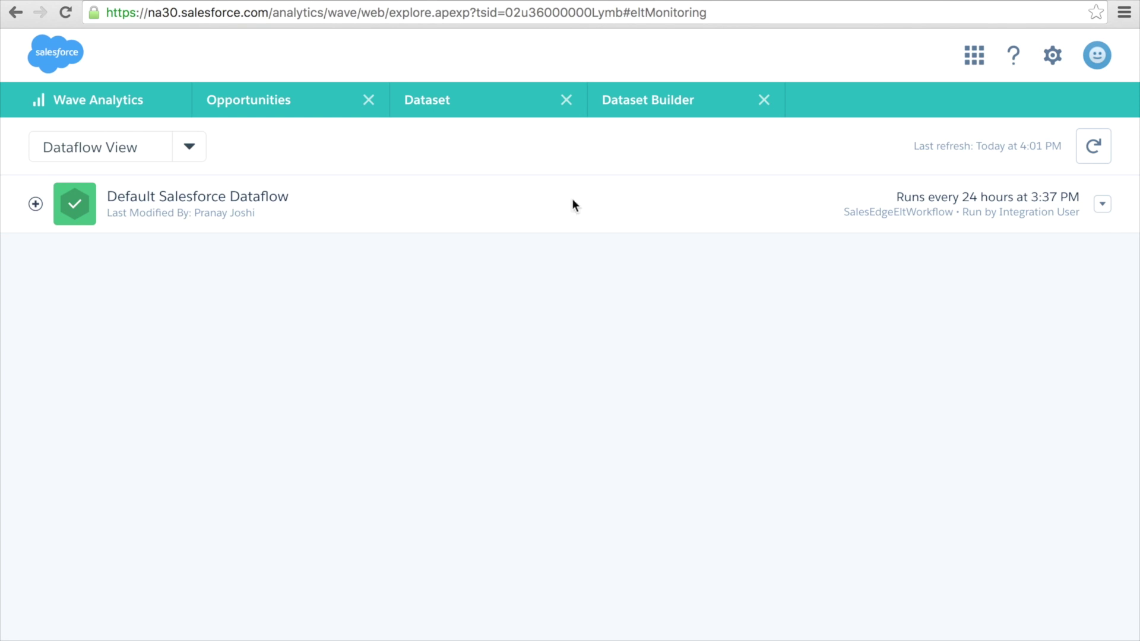
click(1102, 204)
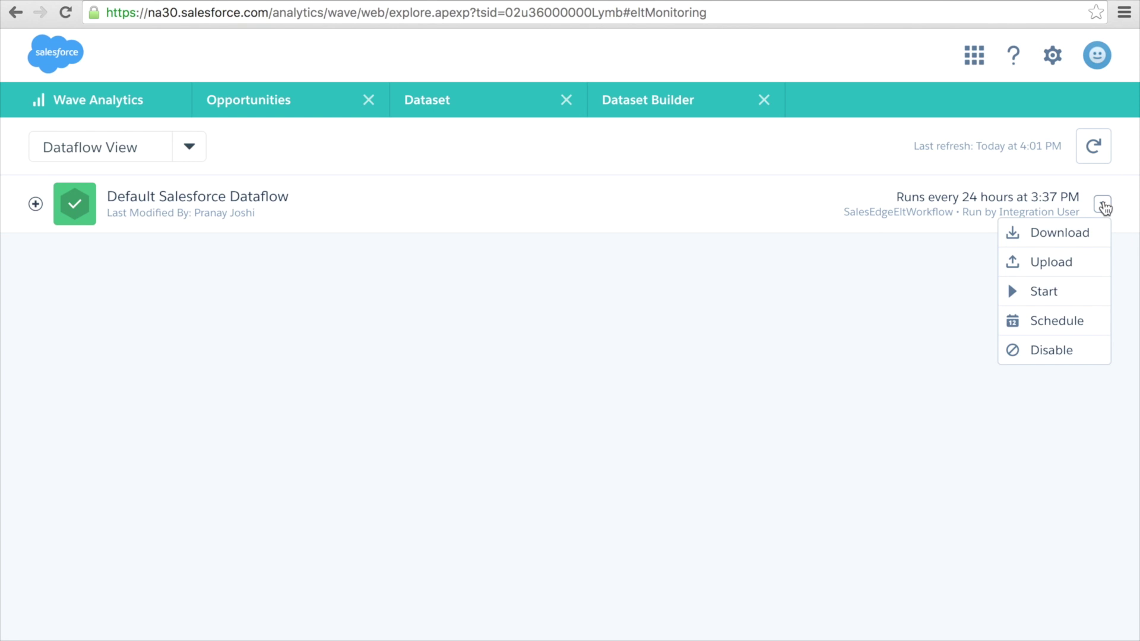
click(1078, 298)
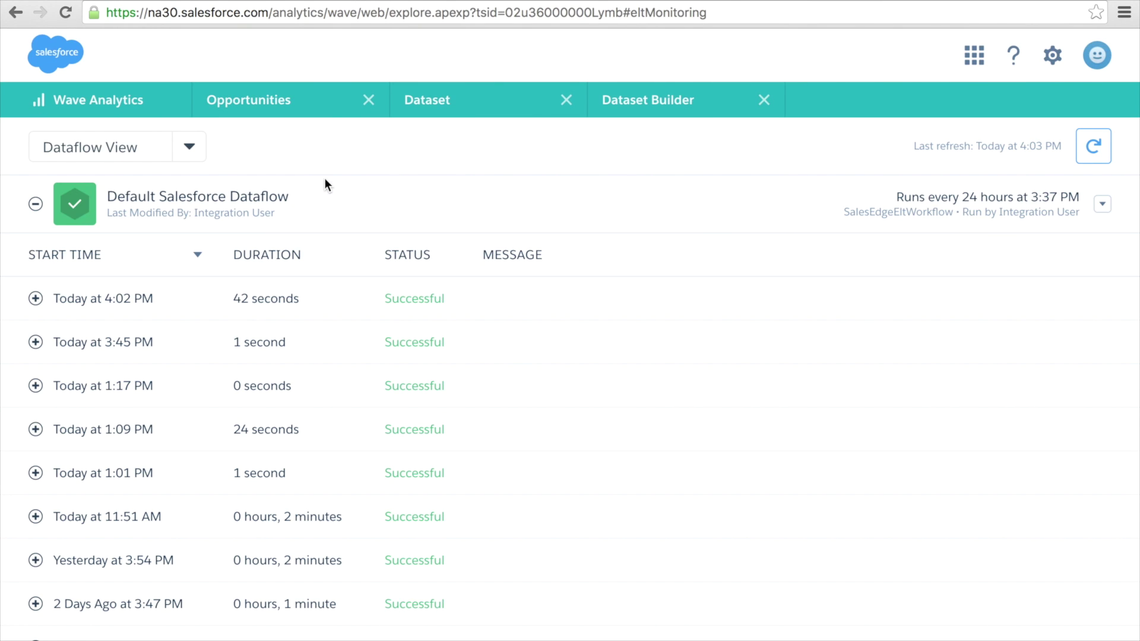
click(36, 204)
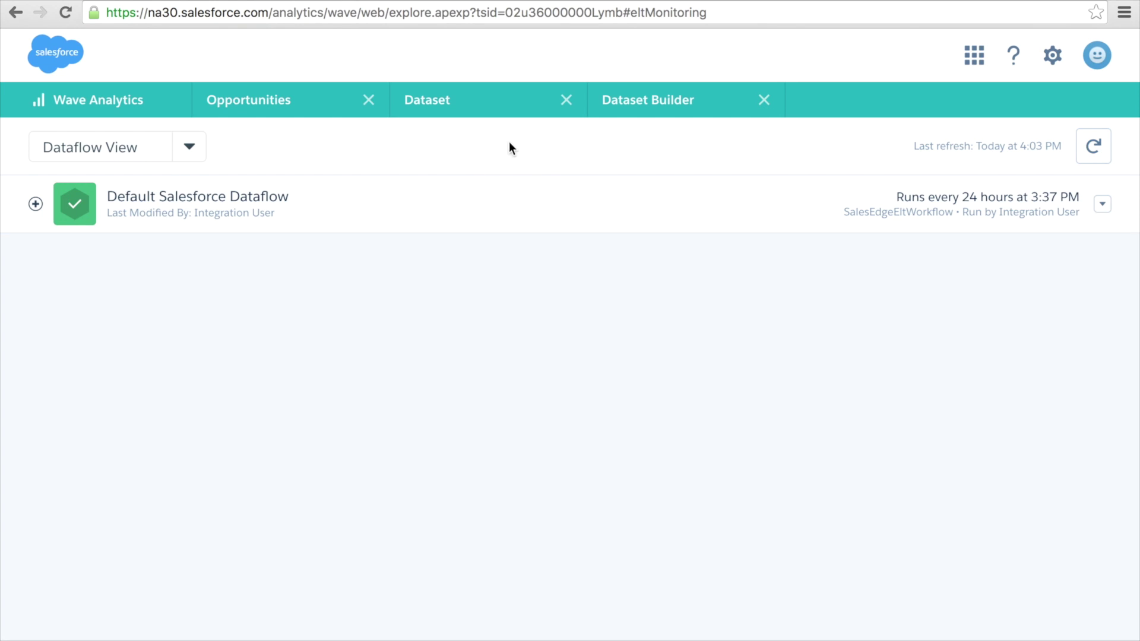
Step: Close the Opportunities, Dataset and Dataset Builder pages and return to the Wave Analytics home page
click(369, 101)
click(369, 102)
click(370, 104)
click(370, 102)
click(112, 107)
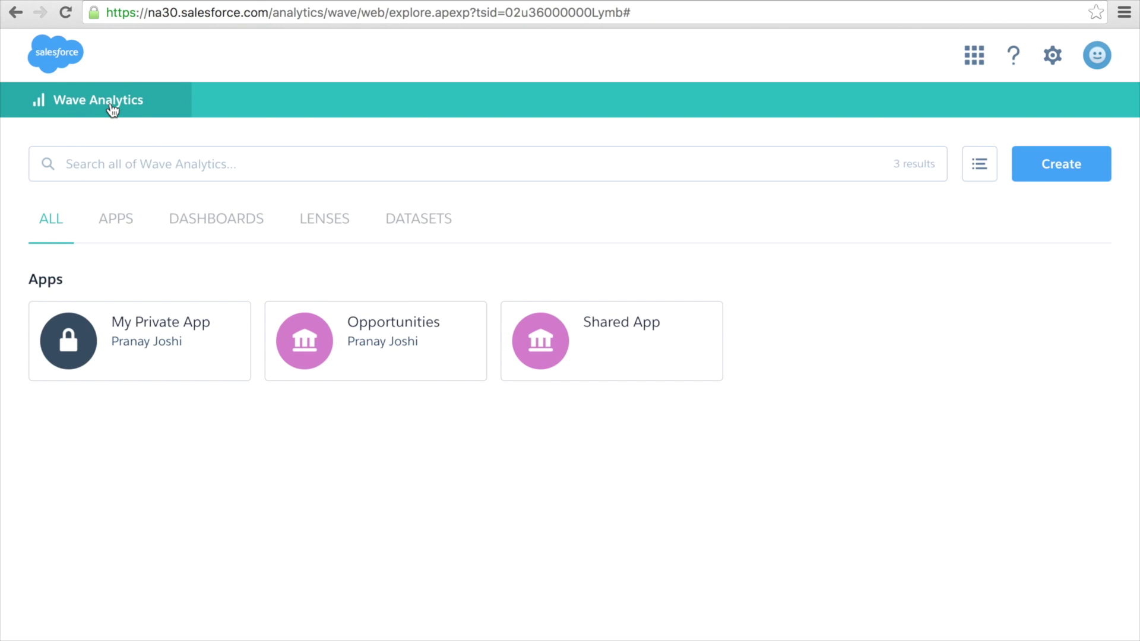
Step: Open the Opportunities with Accounts dataset from the Opportunities app as a new lens
click(411, 326)
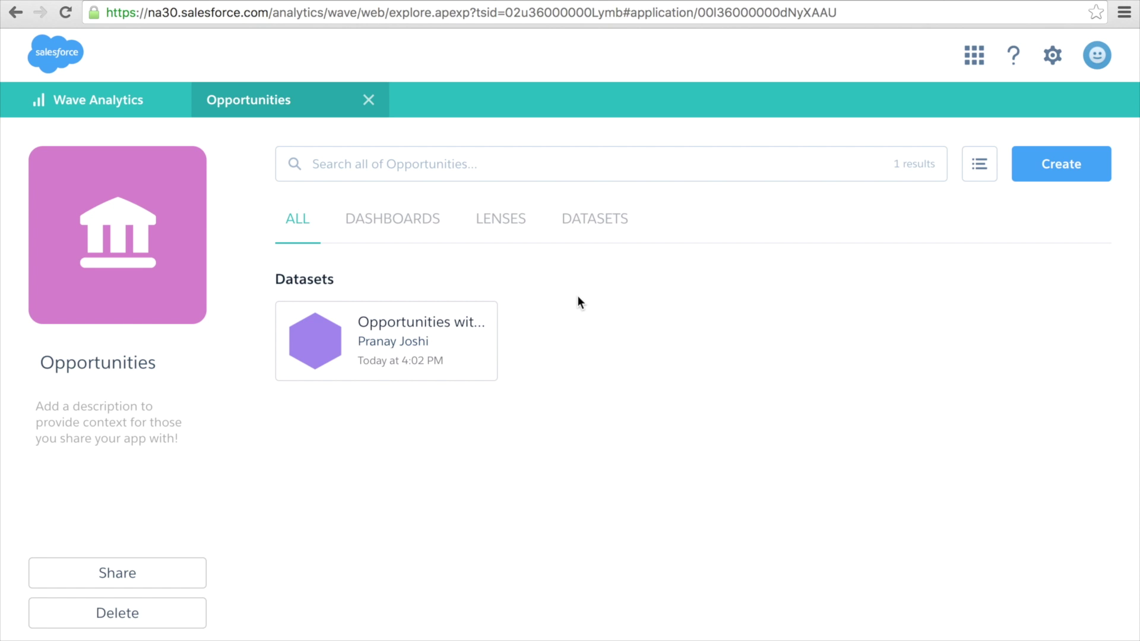
click(420, 326)
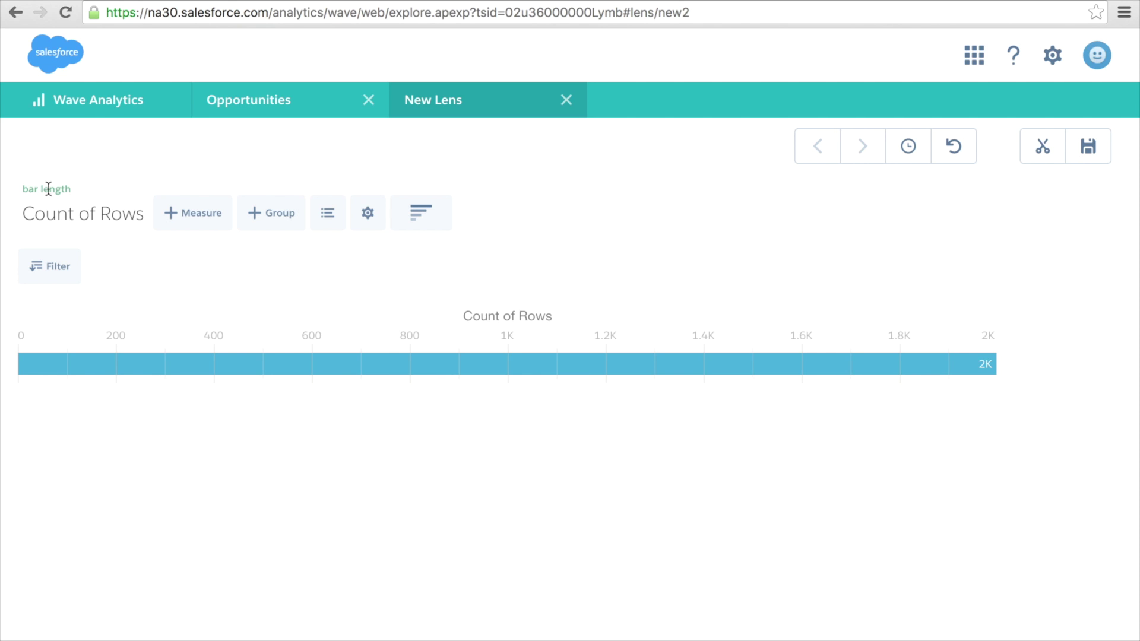
mouse_move(122, 362)
Step: Change the lens measure from Count of Rows to Sum of Amount
click(113, 221)
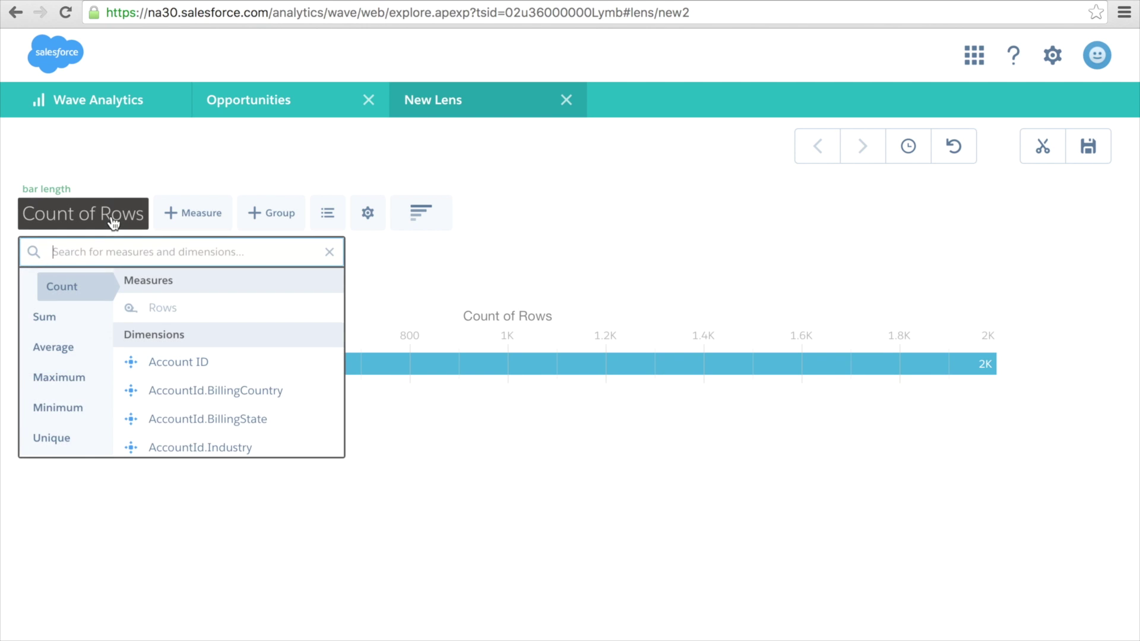
click(64, 333)
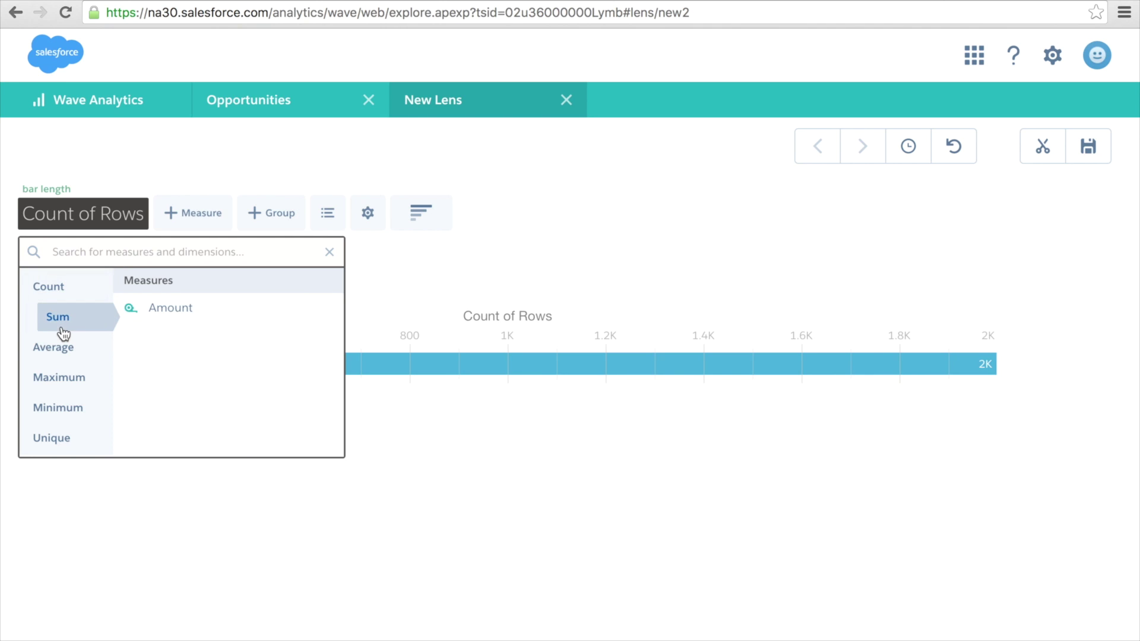
click(200, 315)
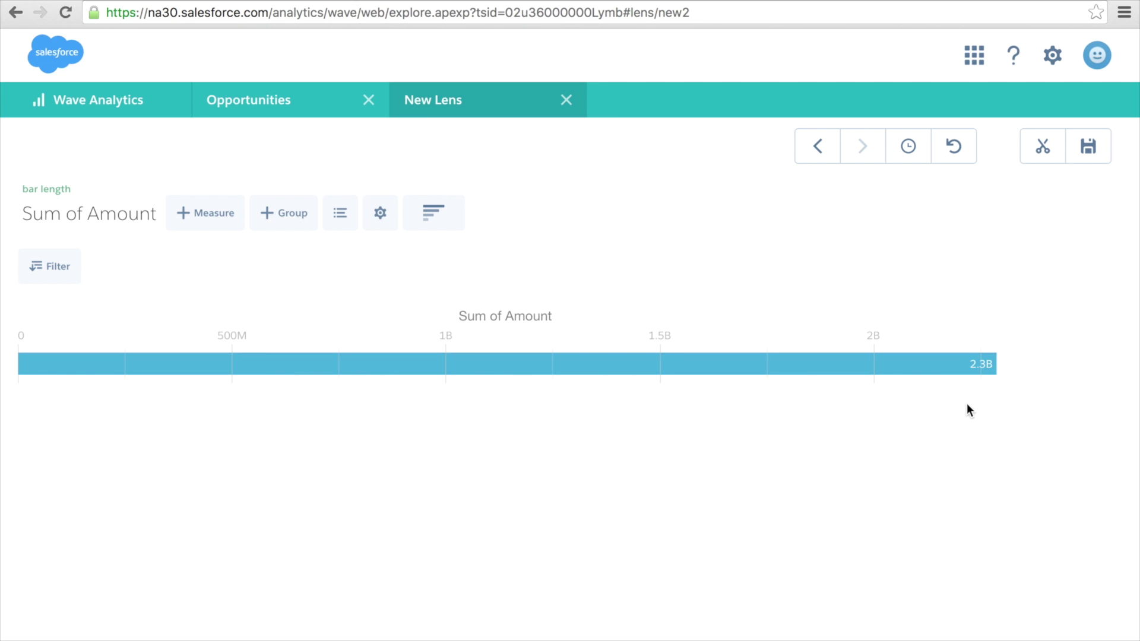
Step: Group the Sum of Amount chart by Close Date at the Year level
mouse_move(969, 367)
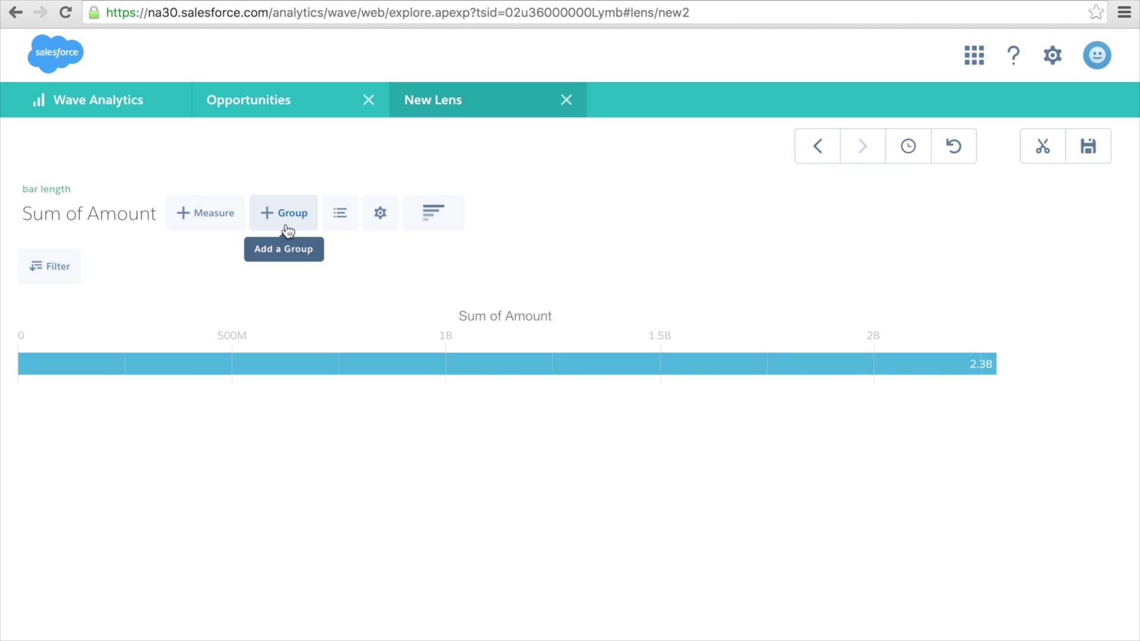
click(288, 228)
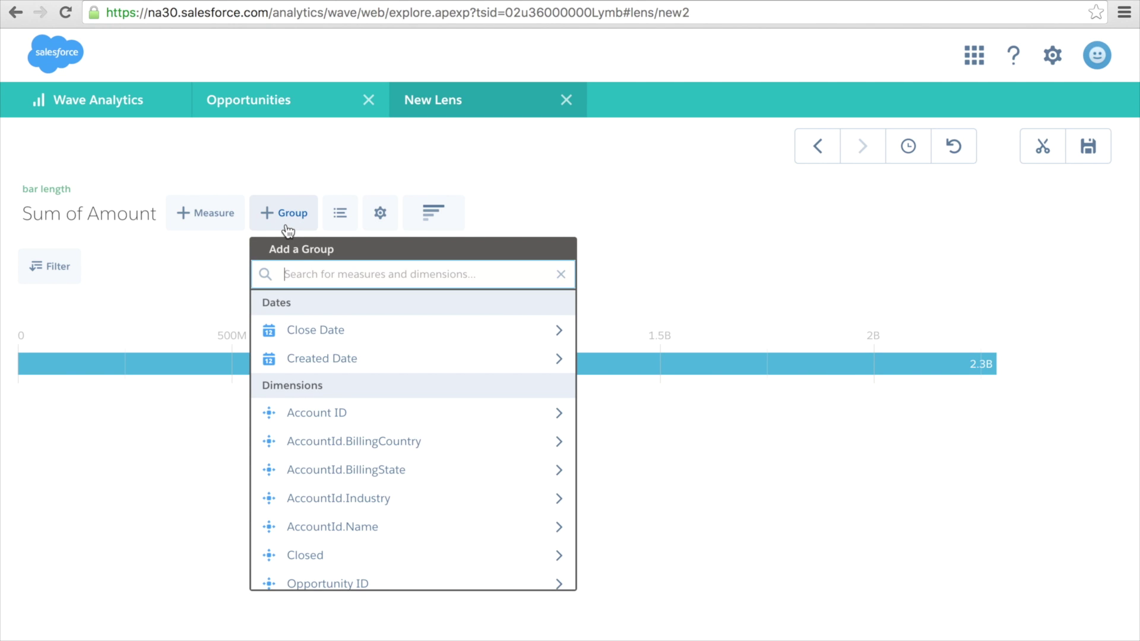
mouse_move(381, 337)
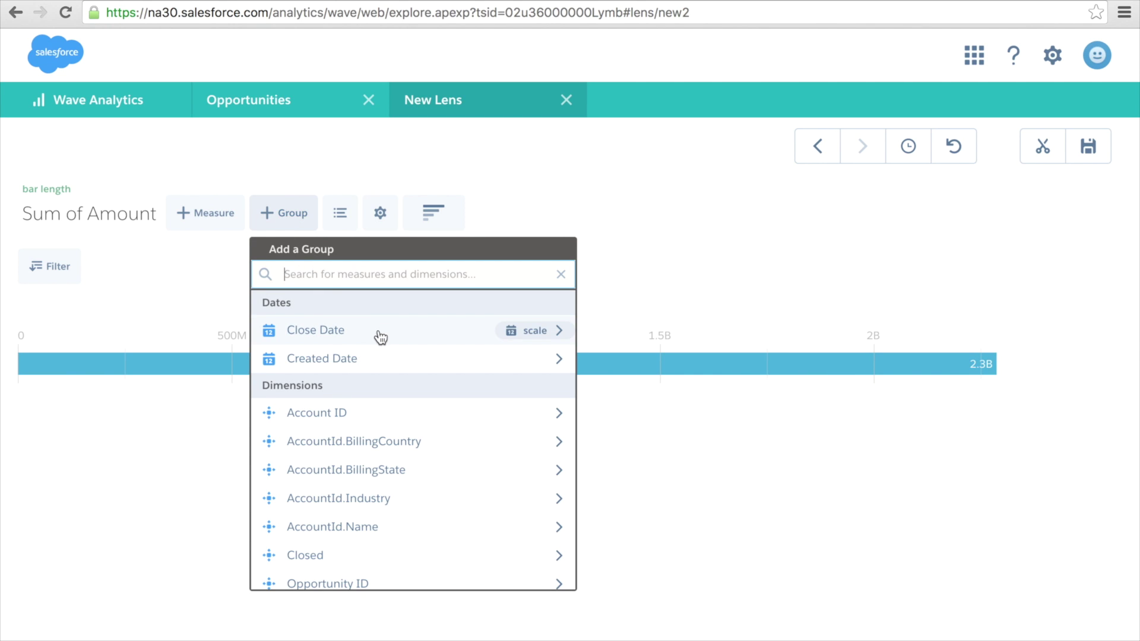
click(380, 337)
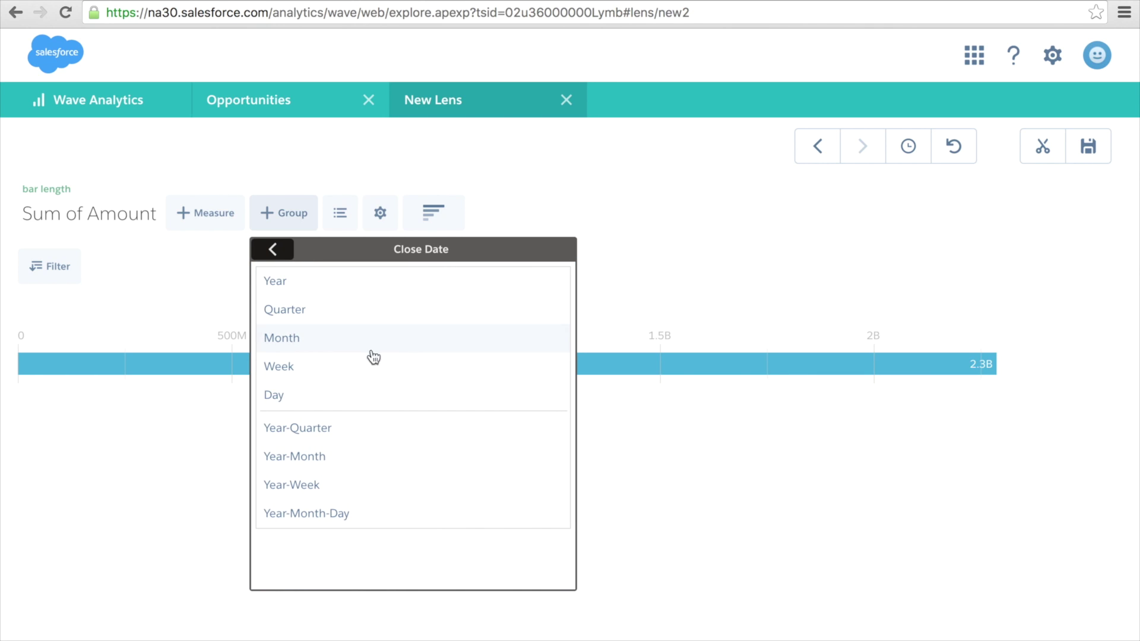
click(326, 282)
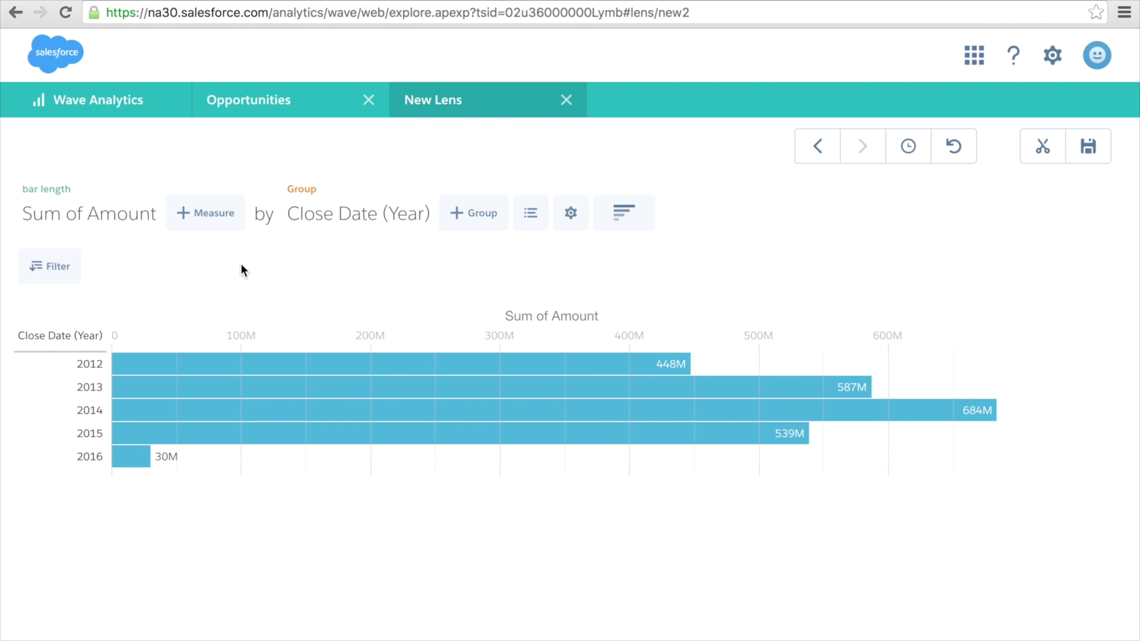
Step: Add AccountId.Name as a second grouping beneath the Close Date year and look through the account bars
click(469, 213)
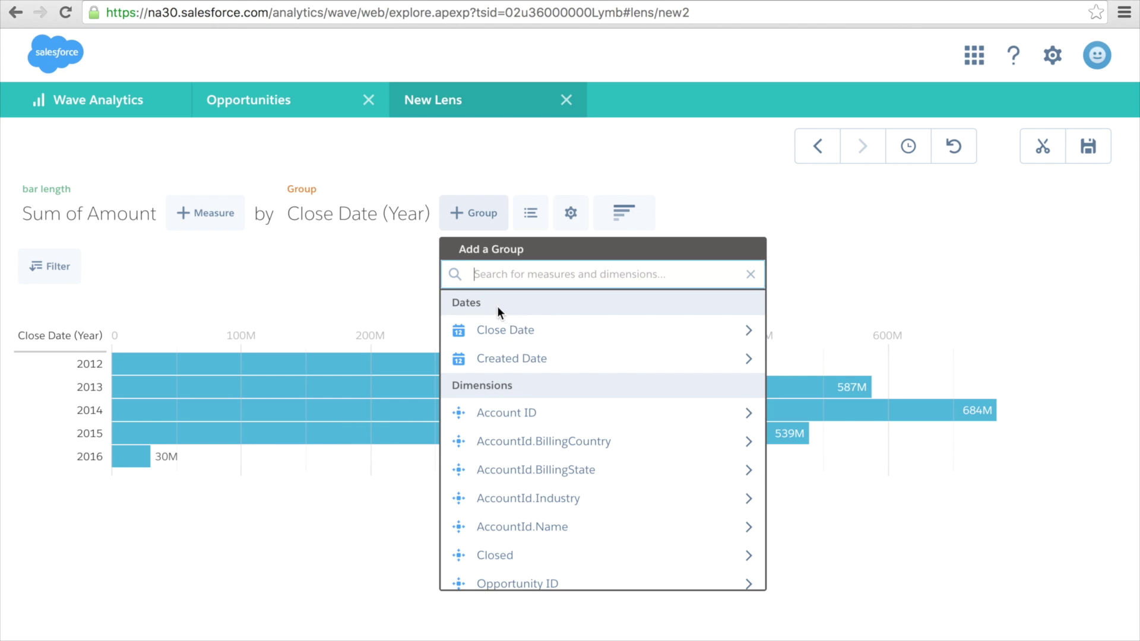
scroll(522, 439, down, 3)
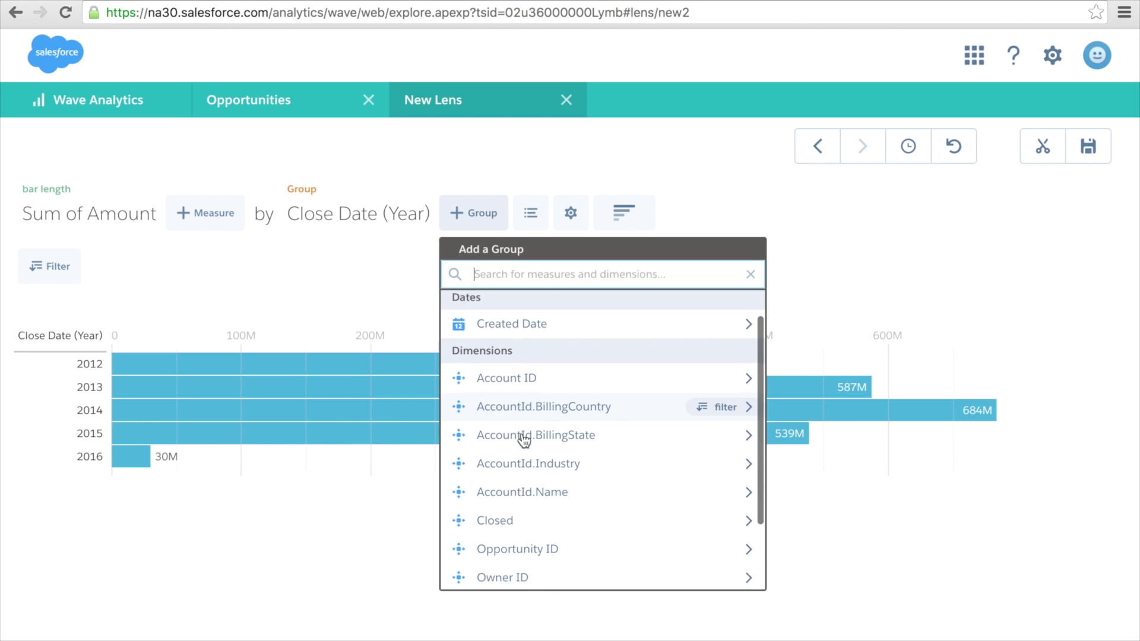
click(523, 441)
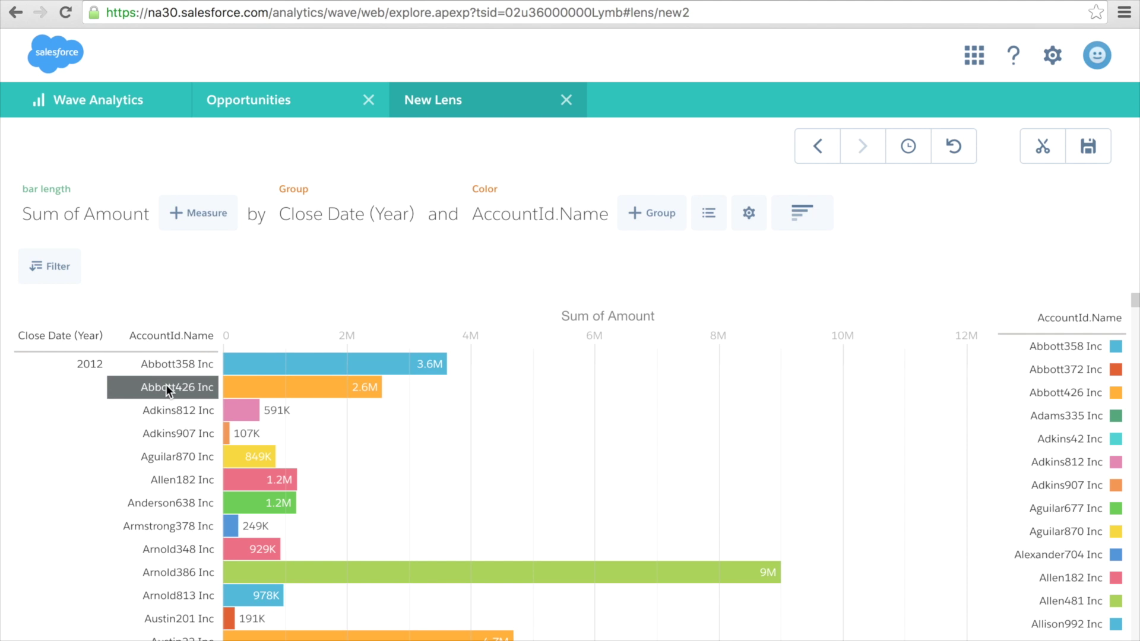
scroll(166, 386, down, 10)
scroll(165, 384, down, 15)
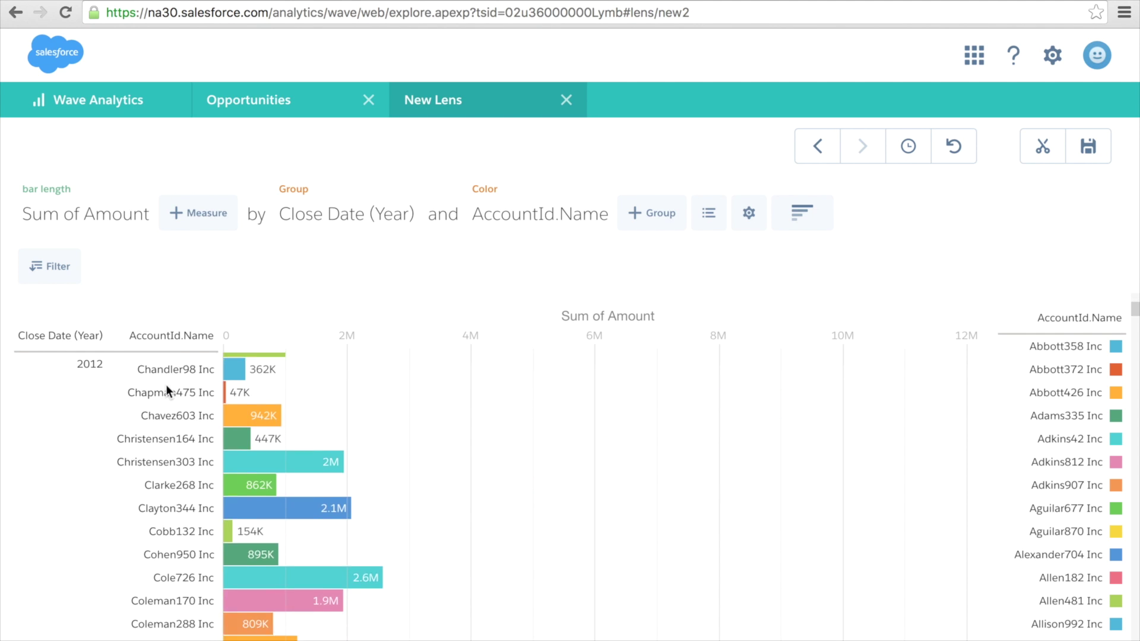
scroll(166, 384, down, 15)
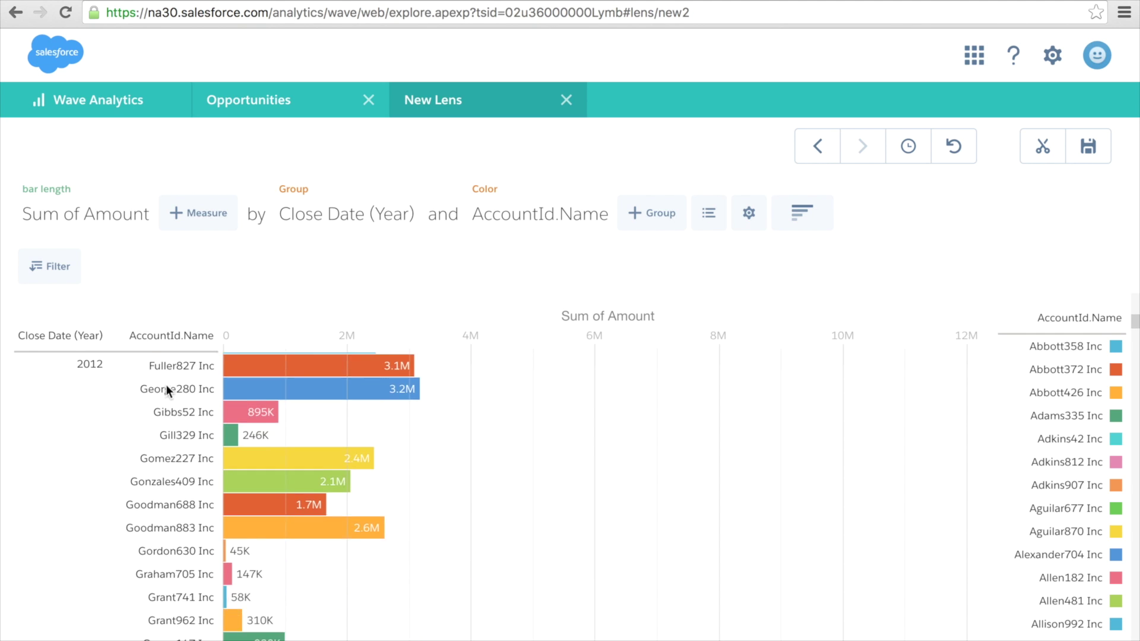
Step: Look through the account bars and filter the lens to records where Closed equals true
scroll(165, 383, down, 15)
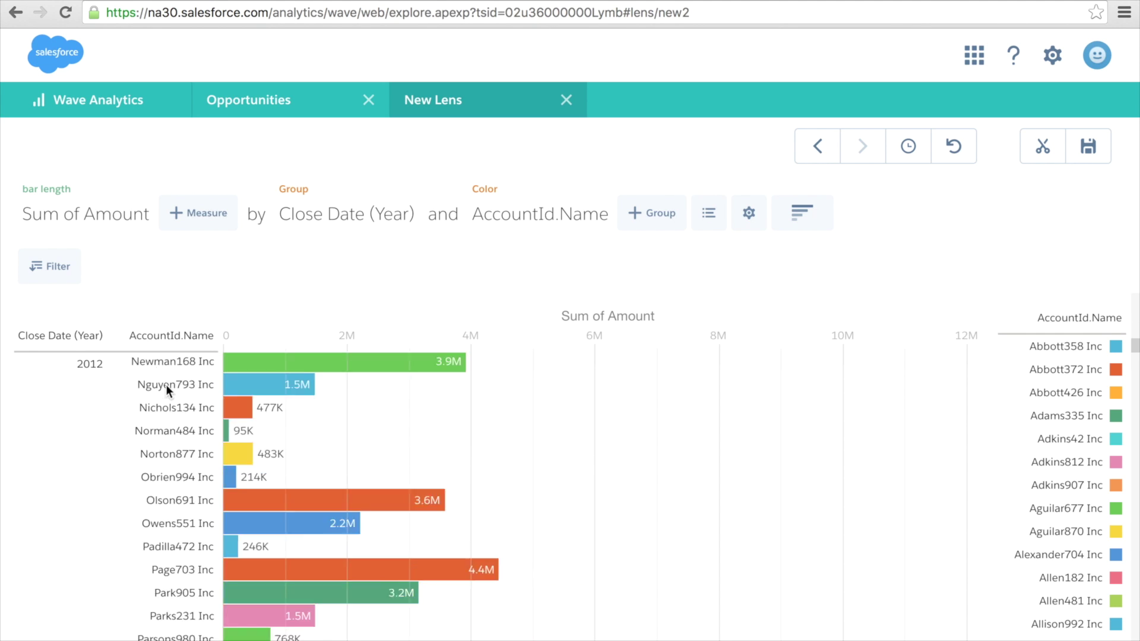
scroll(166, 384, down, 15)
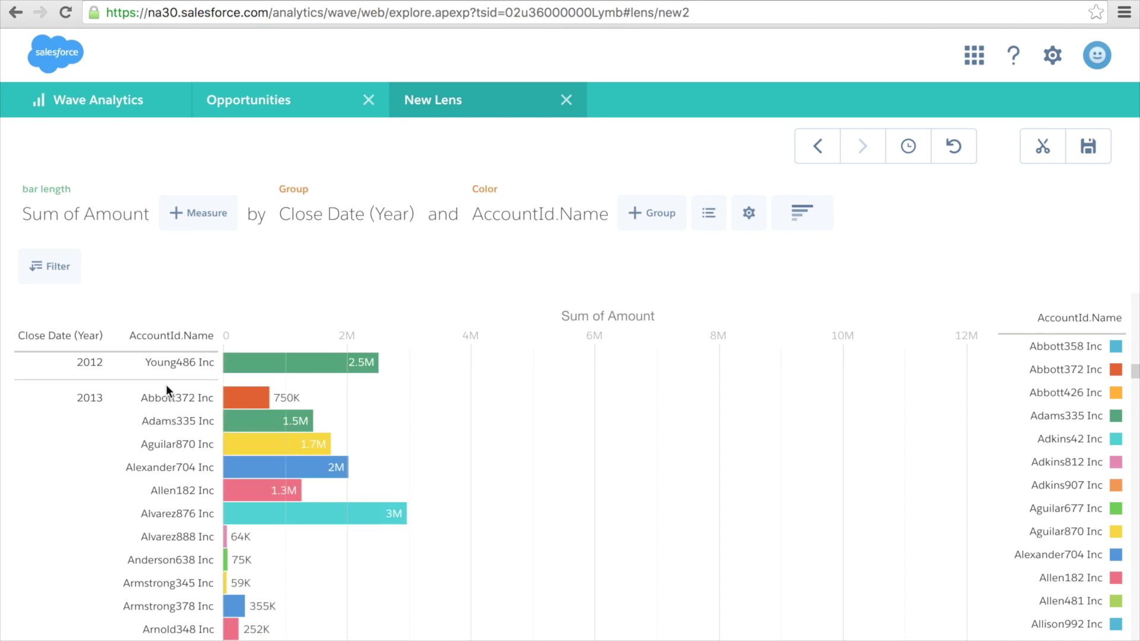
scroll(170, 496, down, 1)
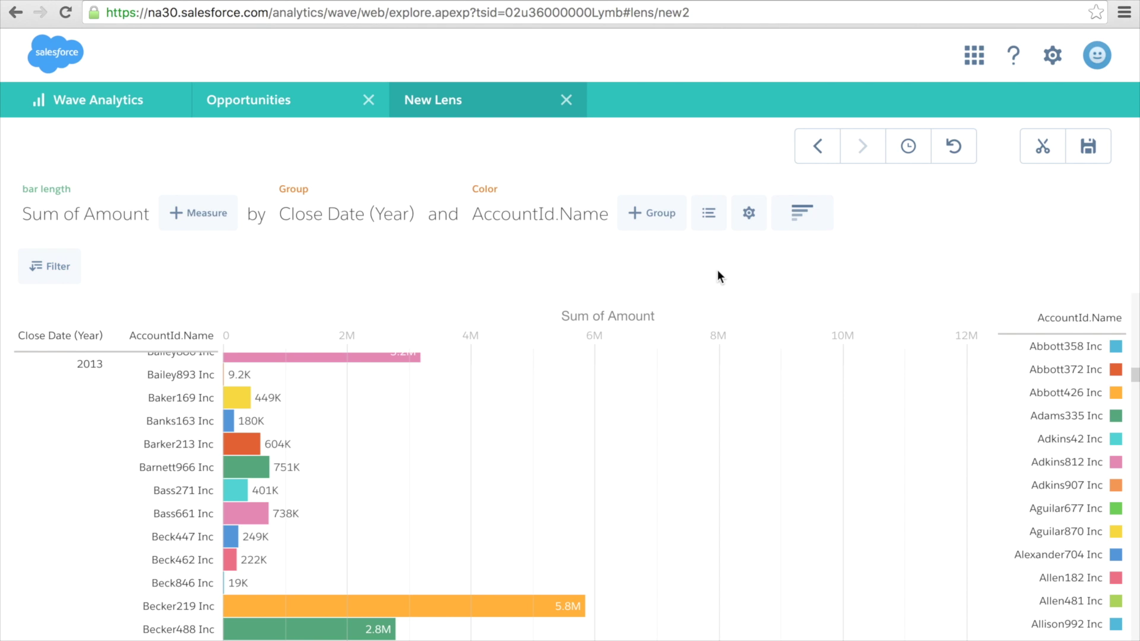
click(59, 274)
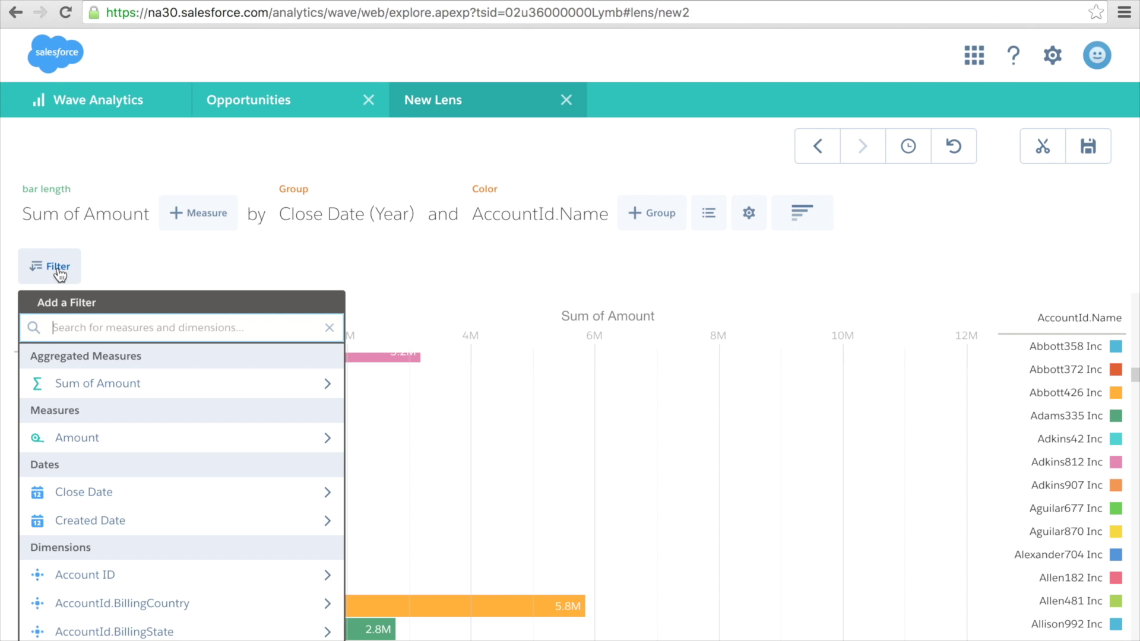
text(clo)
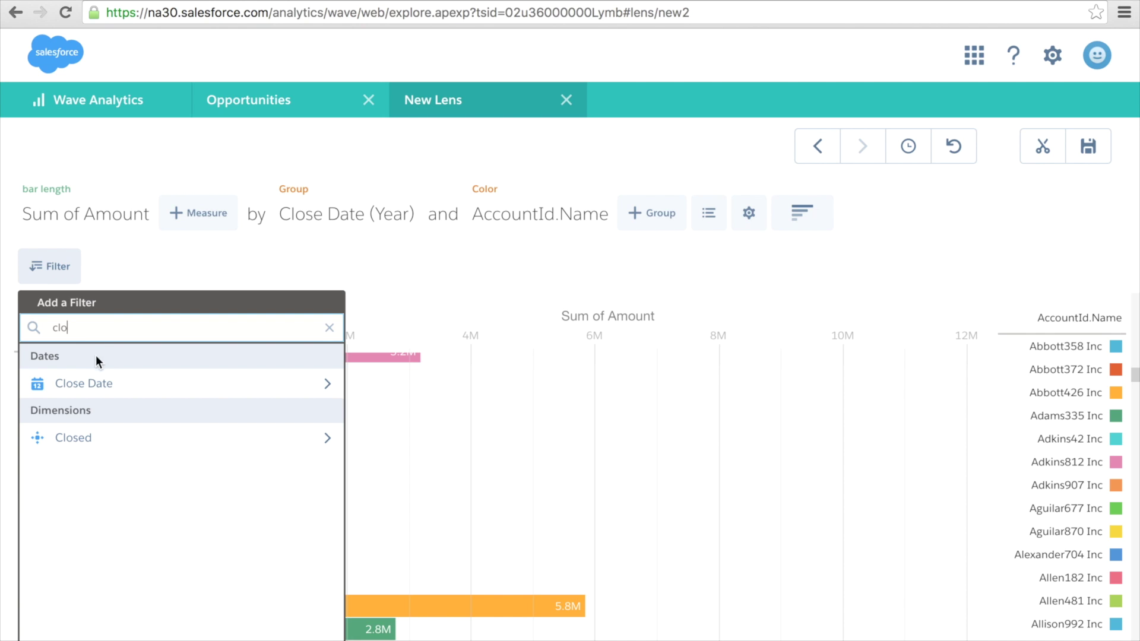
click(89, 445)
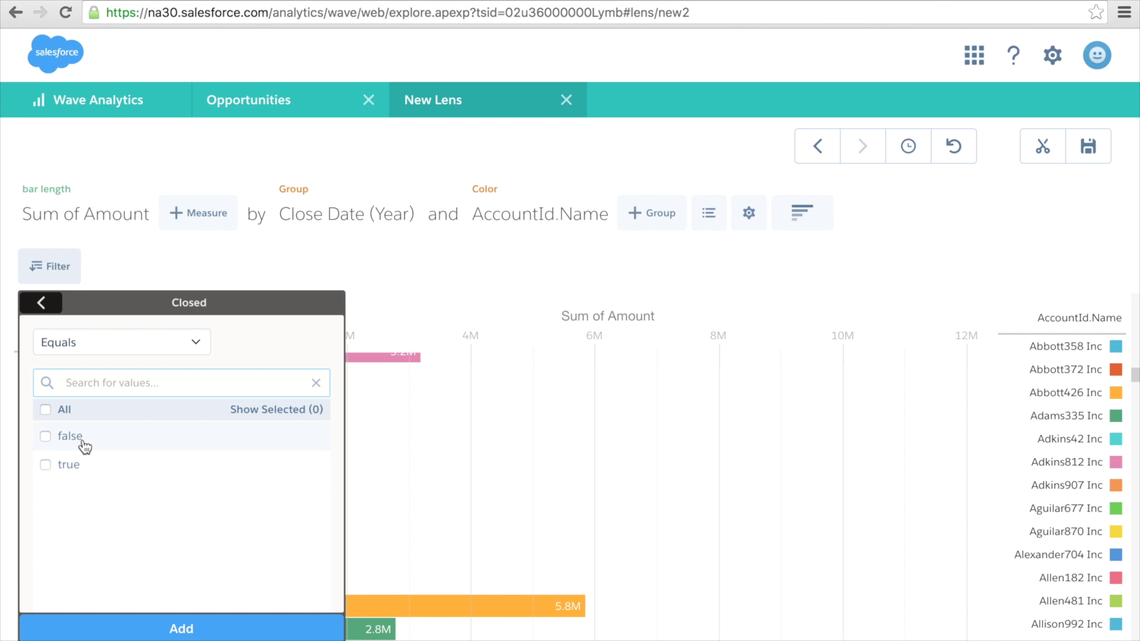
click(69, 468)
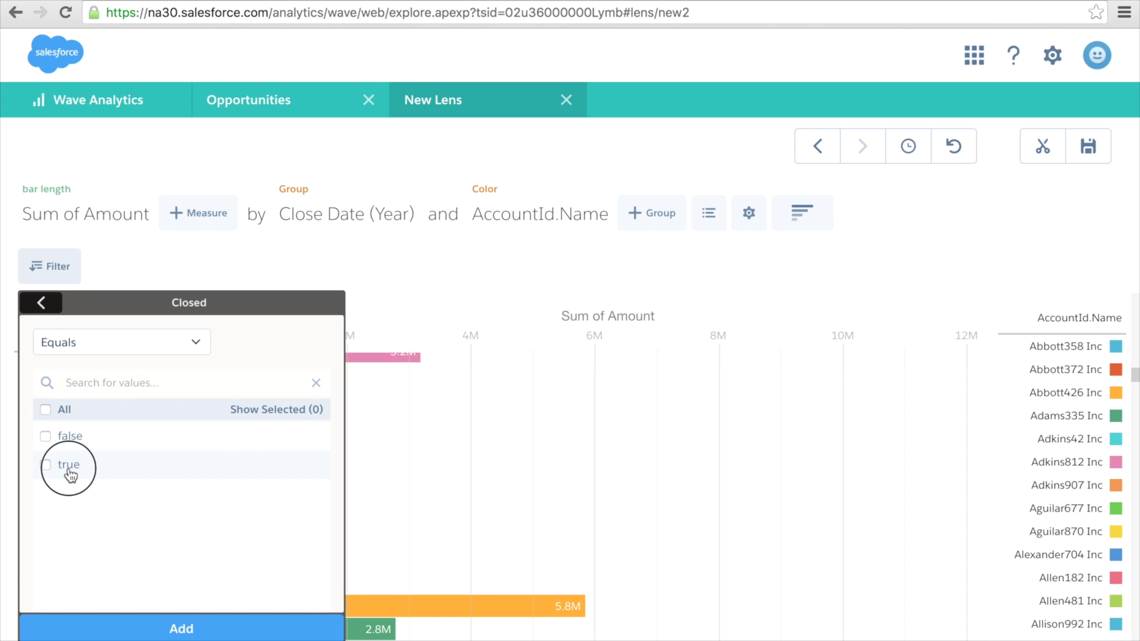
click(112, 630)
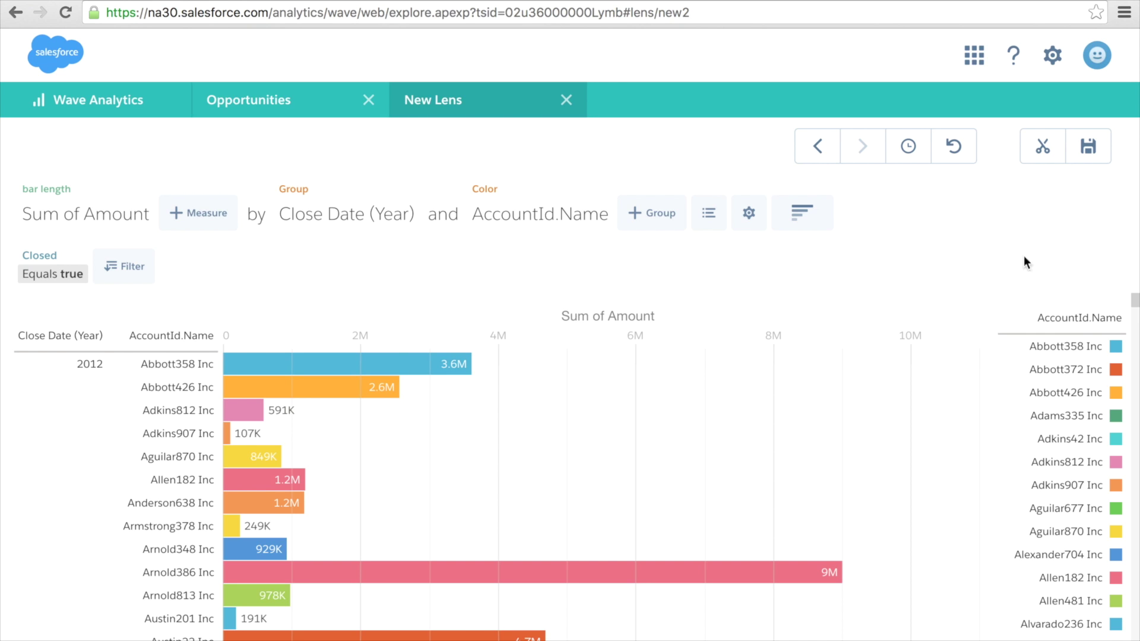
Step: Save the lens with the title "Opps Closed by Year by Account" in the Opportunities app
click(1090, 159)
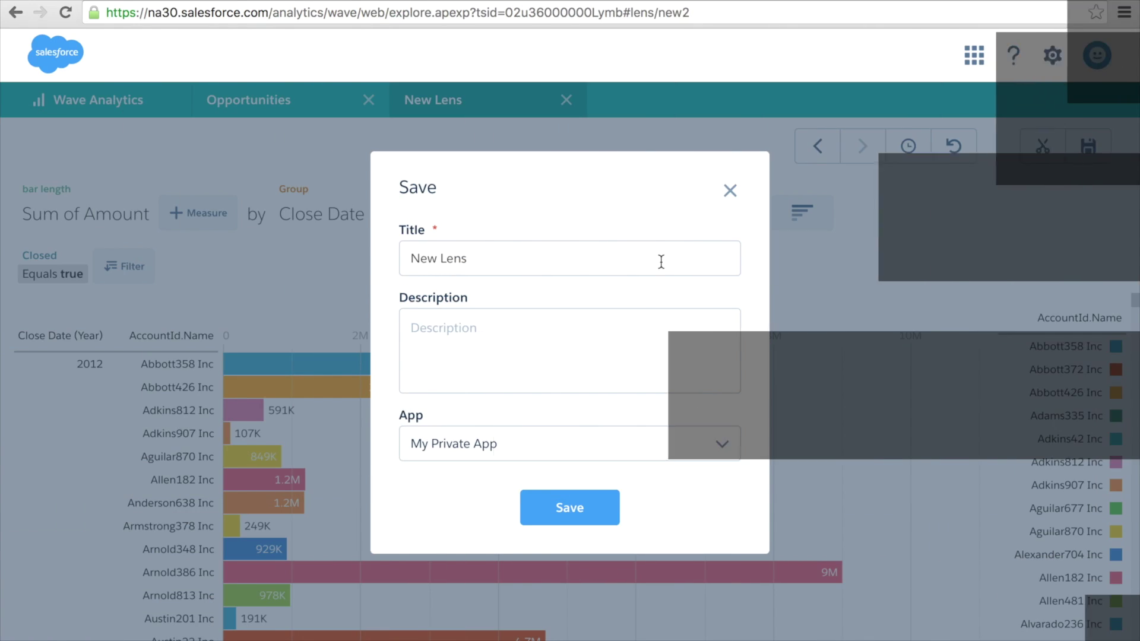
triple_click(565, 261)
text(Opps Closed by )
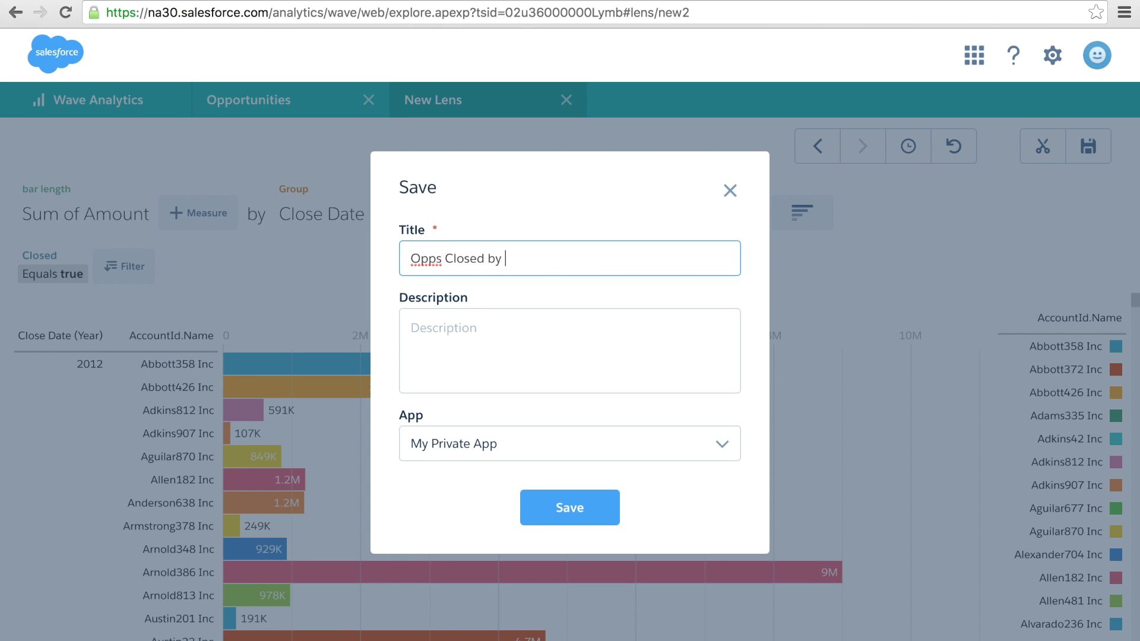
text(Year by Account)
click(725, 455)
click(569, 530)
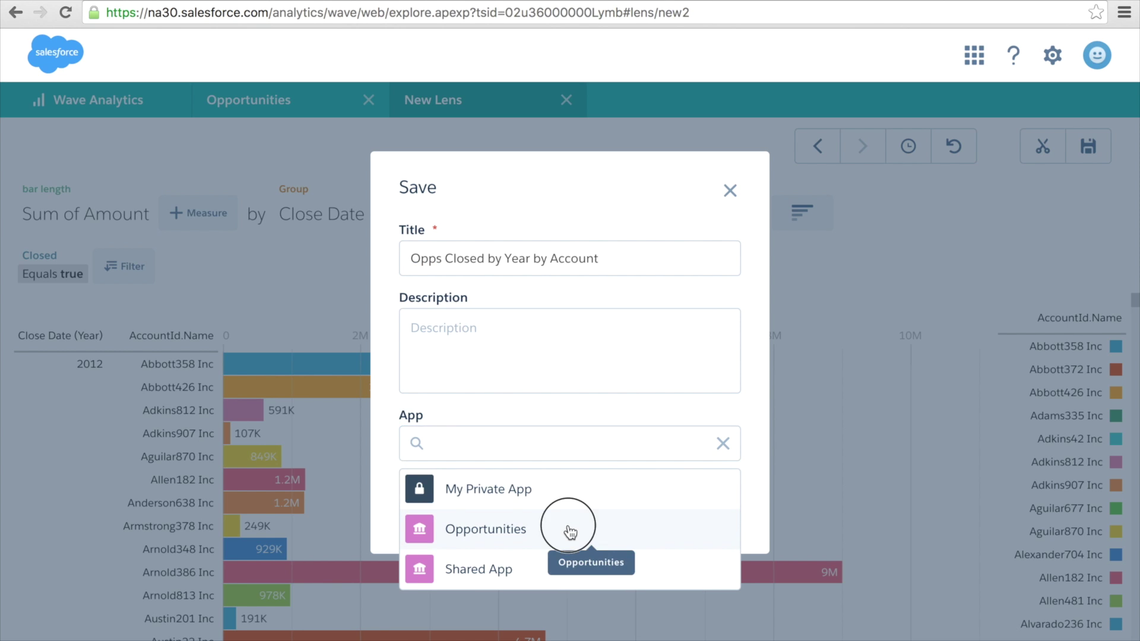
click(562, 510)
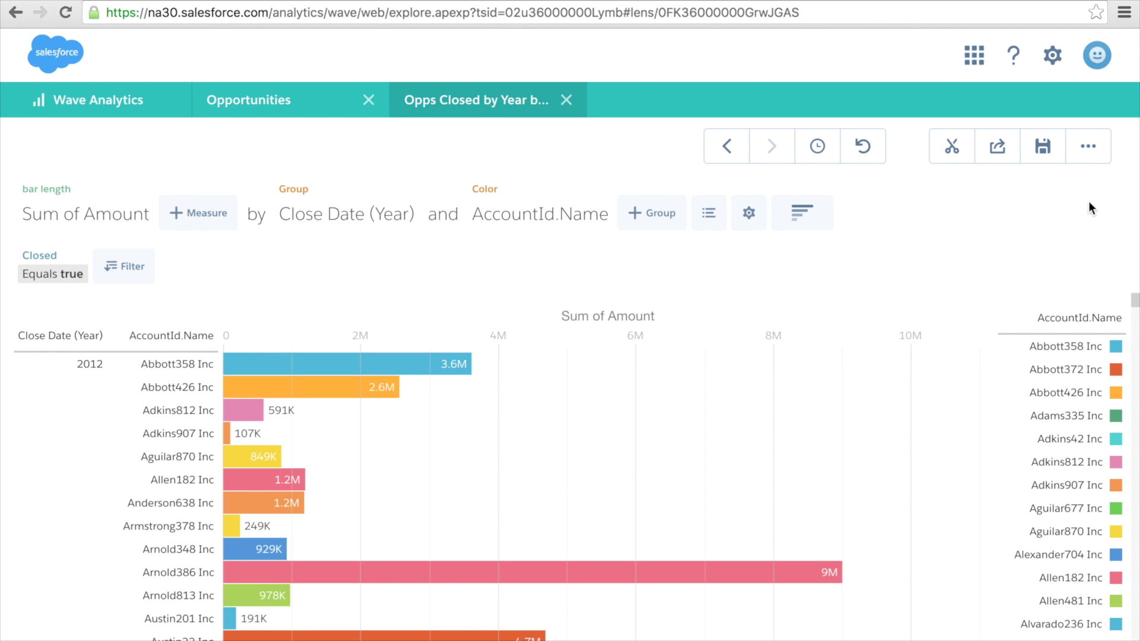
Step: Clip the lens to a new dashboard and display it there in a chart widget
click(950, 148)
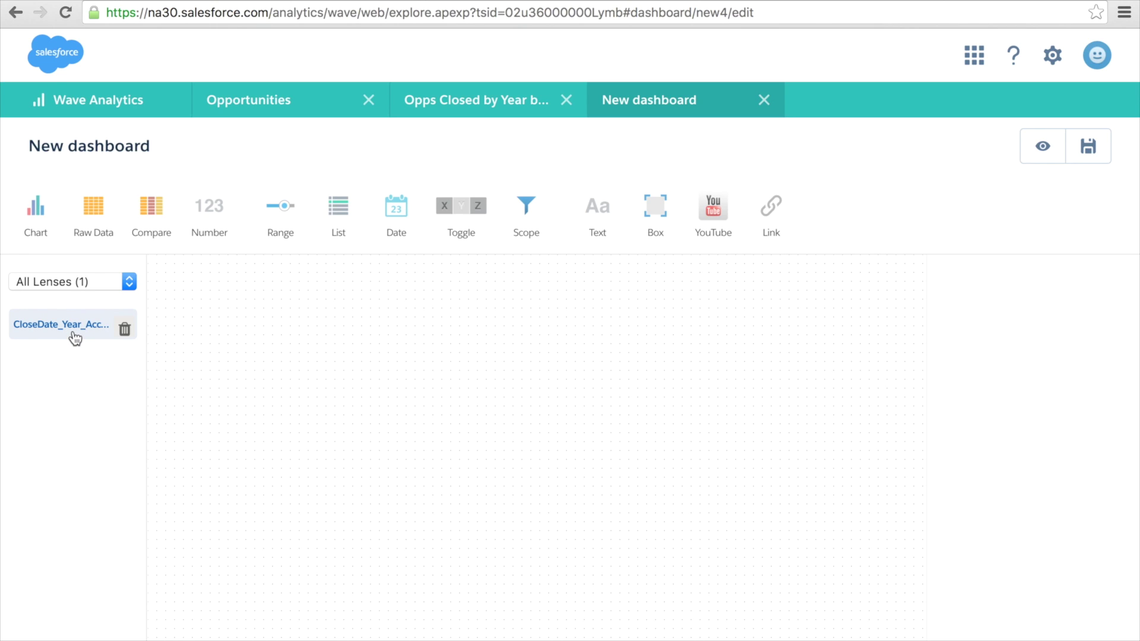
click(36, 237)
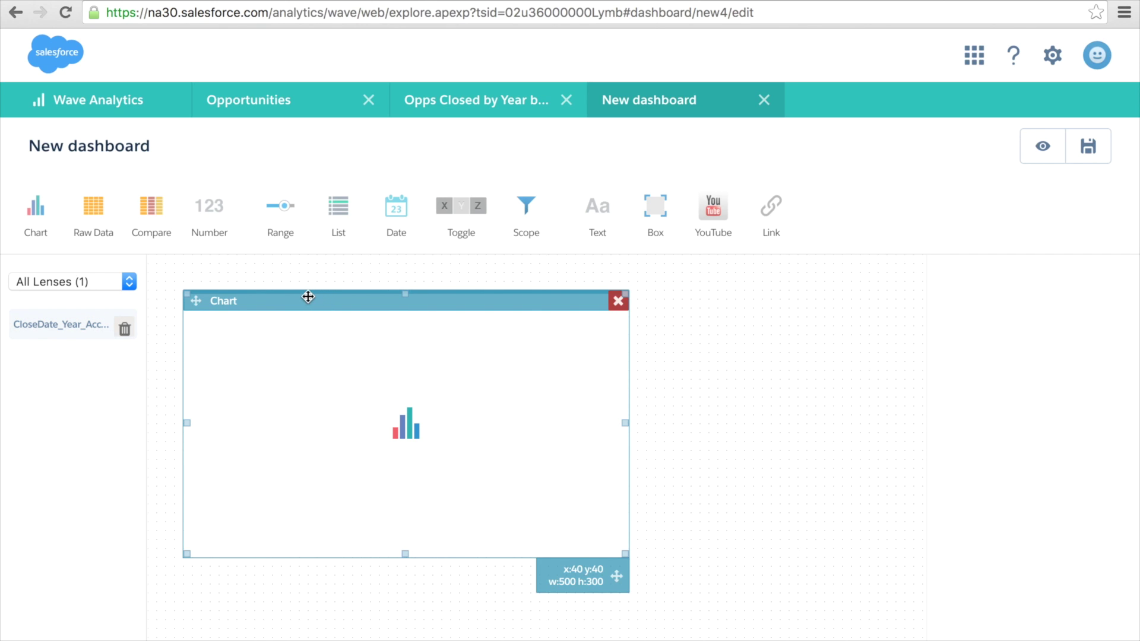
click(80, 332)
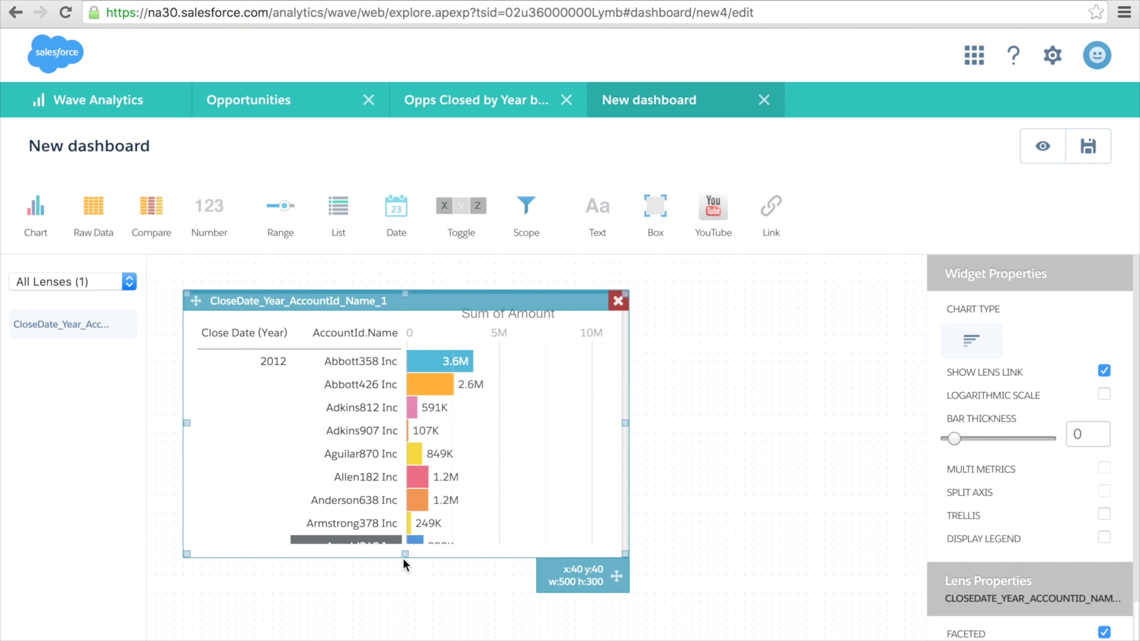
Step: Enlarge the chart widget in height and width, turn off Show Lens Link and turn on Logarithmic Scale
drag(404, 554, 403, 640)
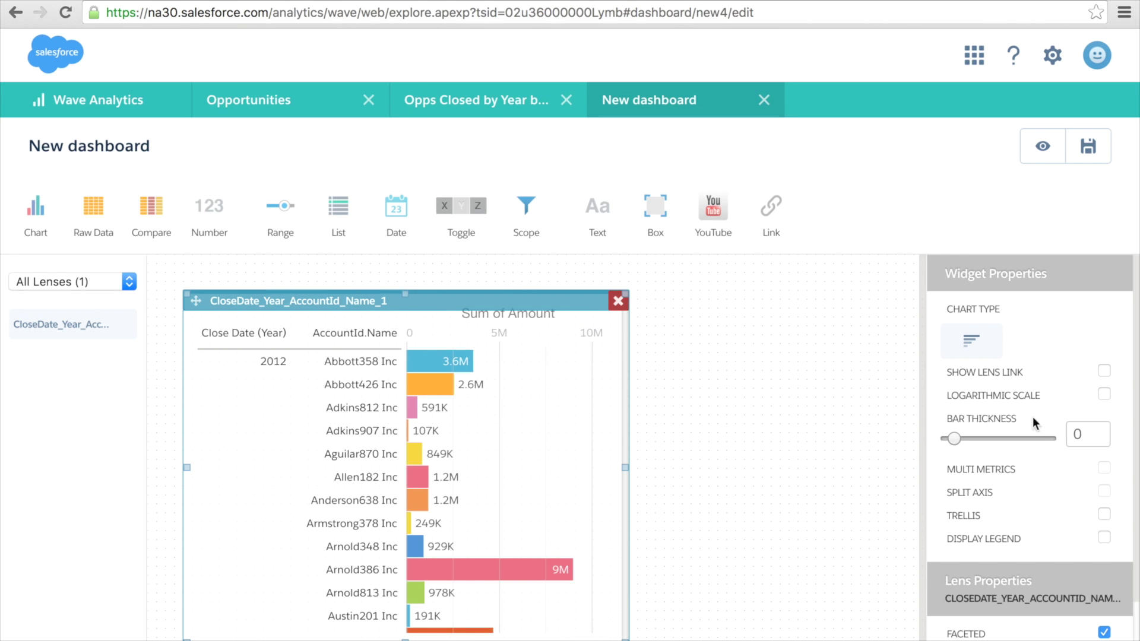
click(1103, 394)
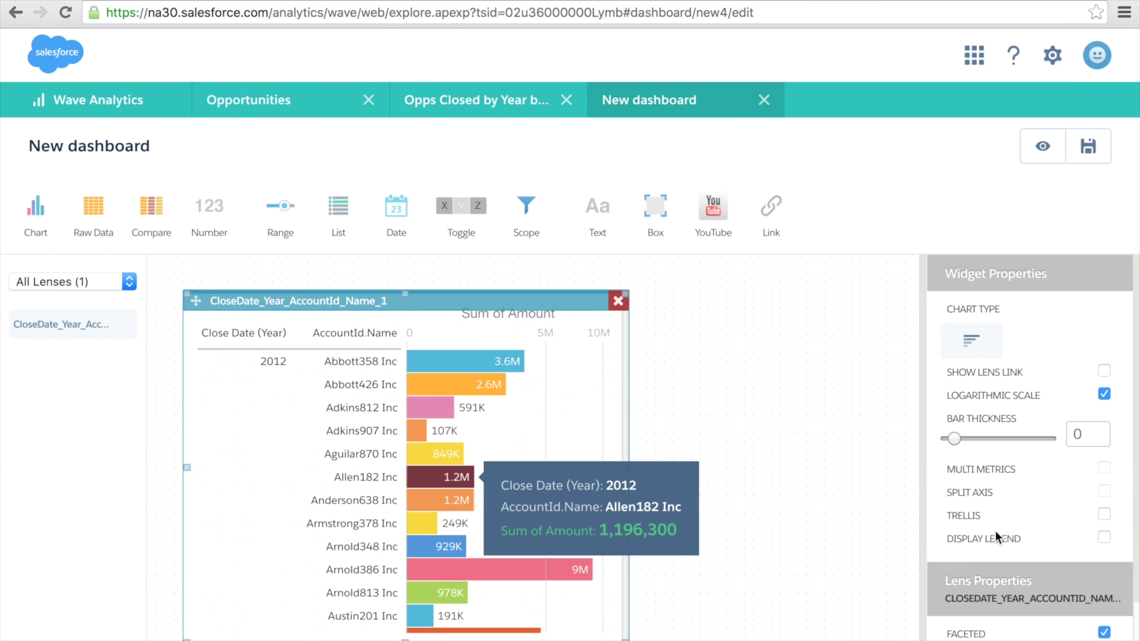
drag(627, 467, 903, 459)
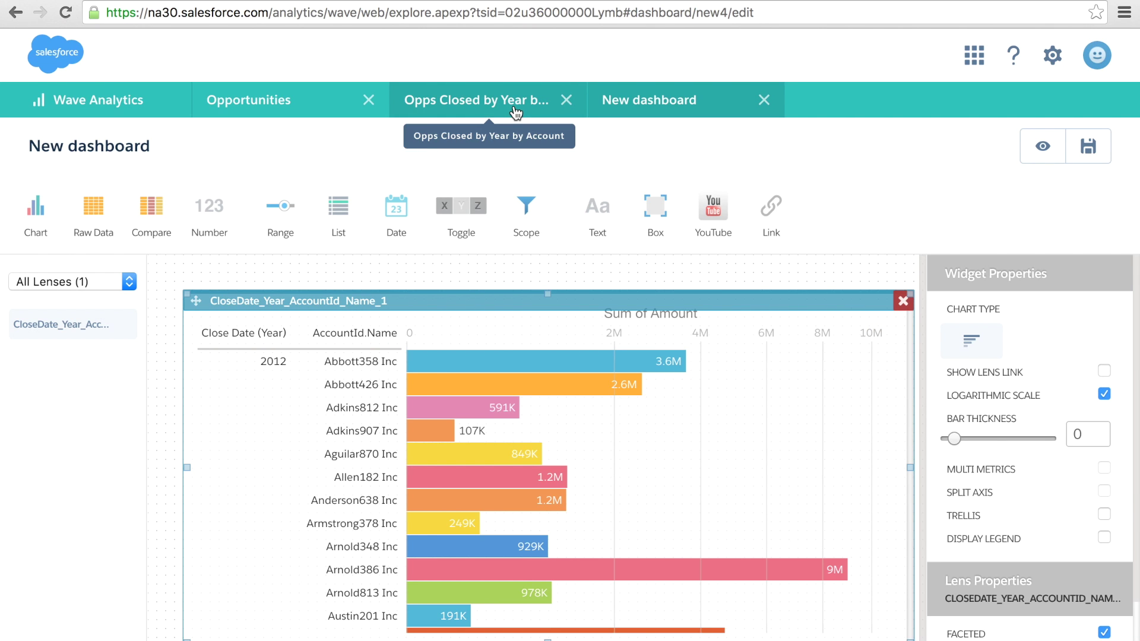
click(514, 110)
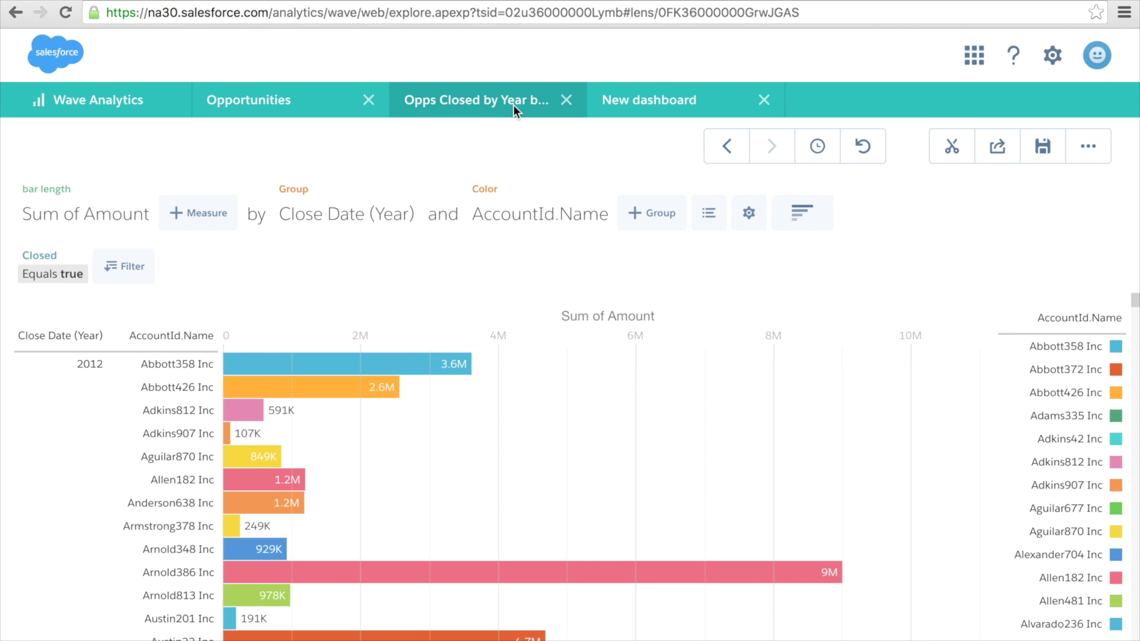
click(731, 147)
click(655, 116)
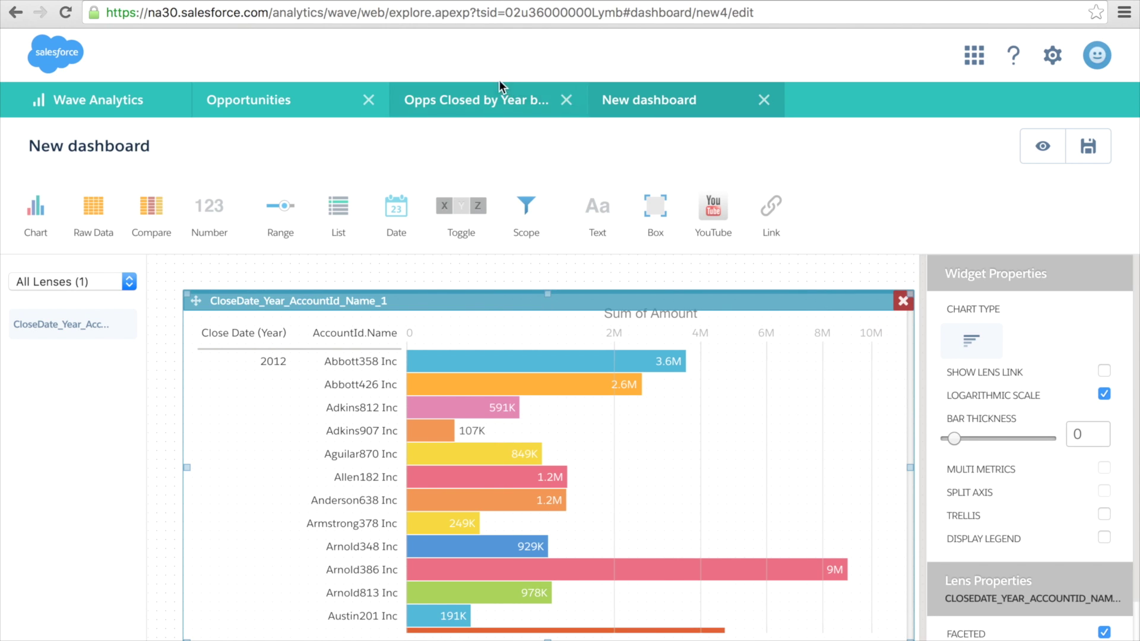
Step: In the Opps Closed by Year by Account lens, move Close Date (Year) after AccountId.Name and change the chart to Stacked Bar
click(482, 98)
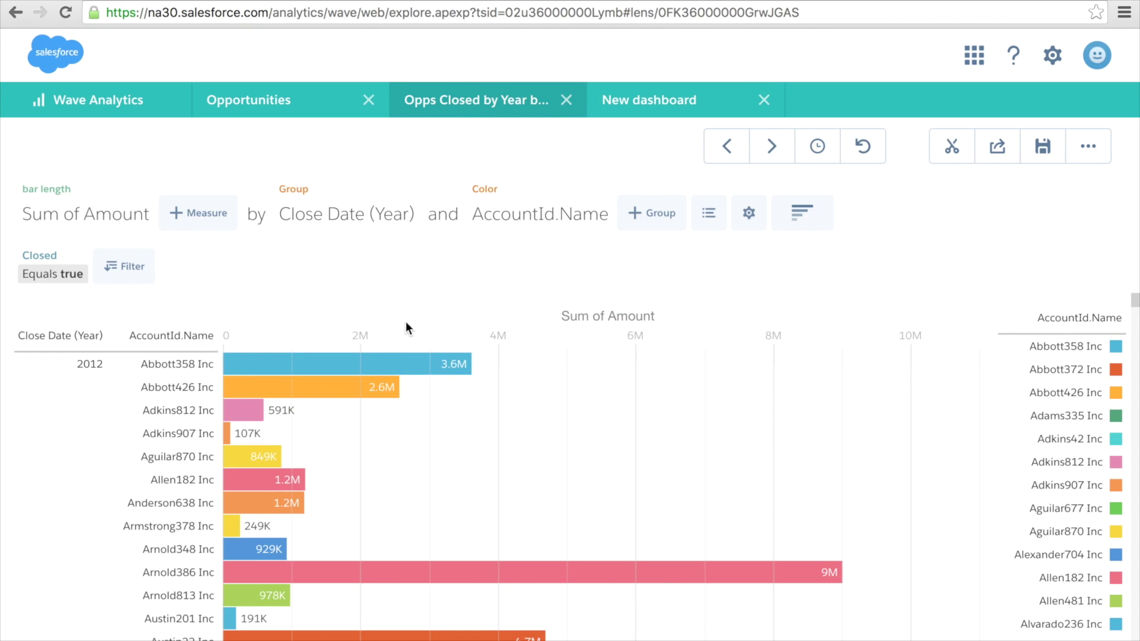
click(522, 213)
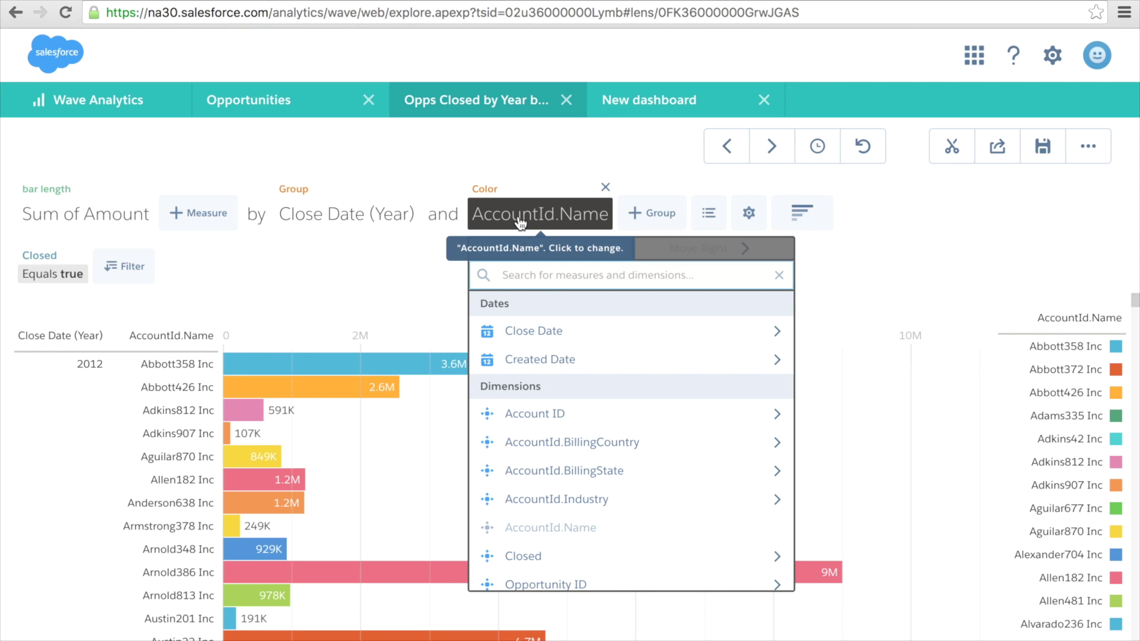
click(374, 213)
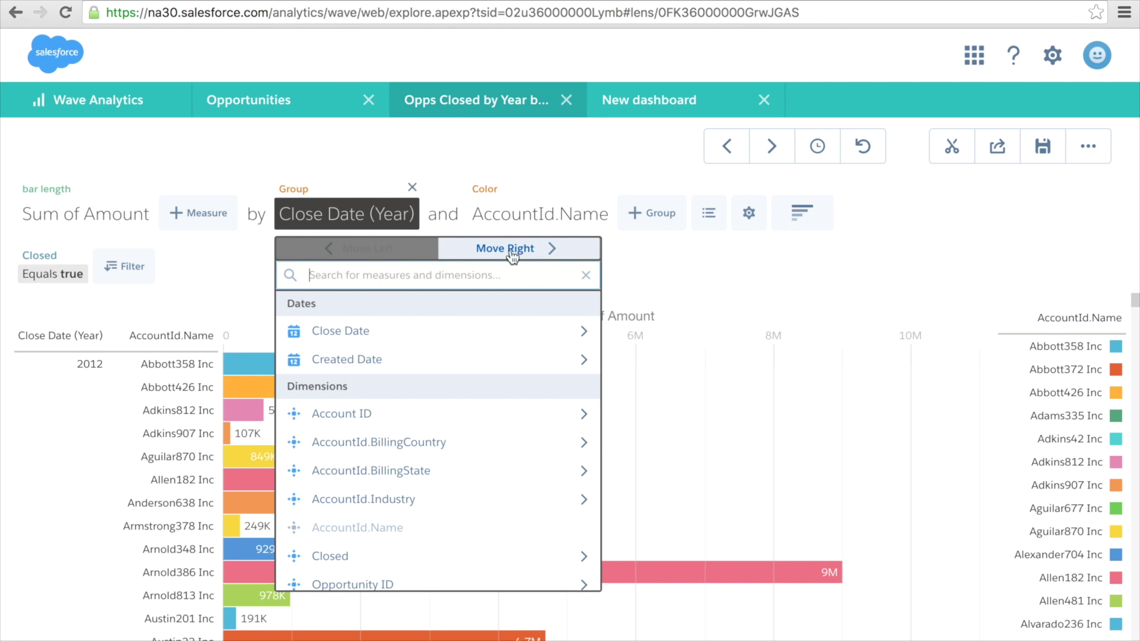
click(481, 250)
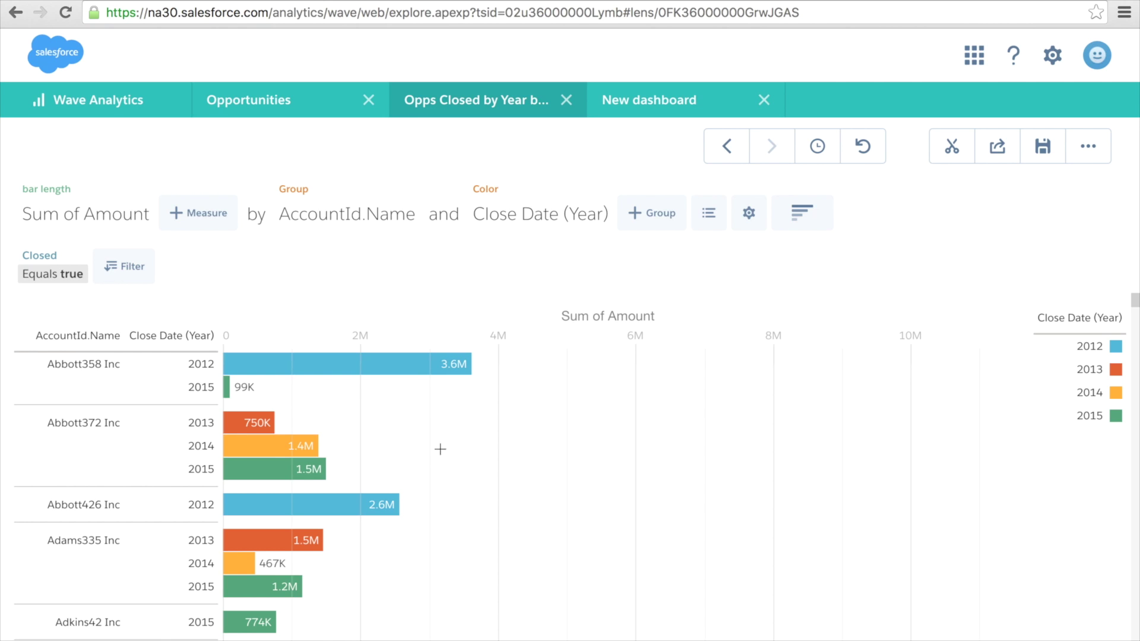
click(806, 218)
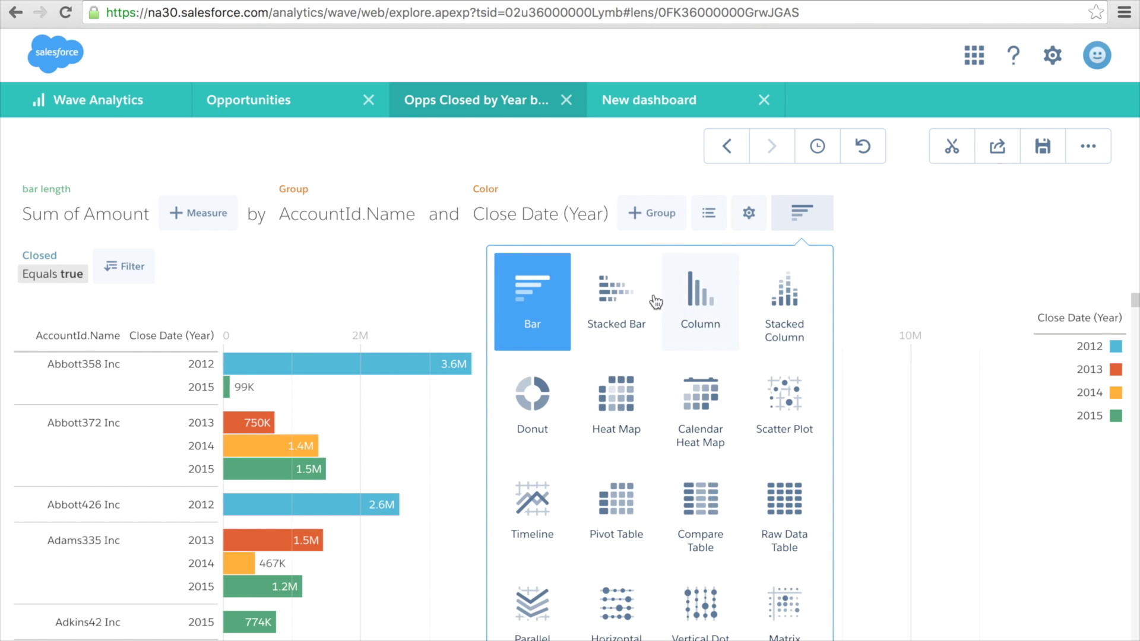
click(623, 308)
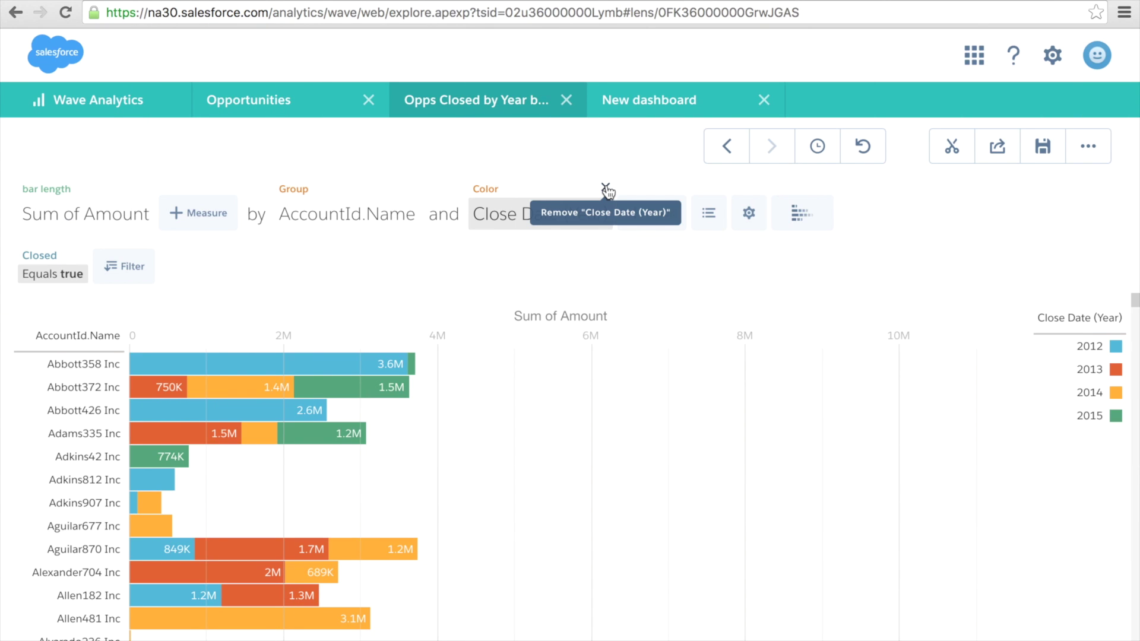
Step: Remove the Close Date (Year) grouping from the lens and change the chart type to Bar
click(606, 188)
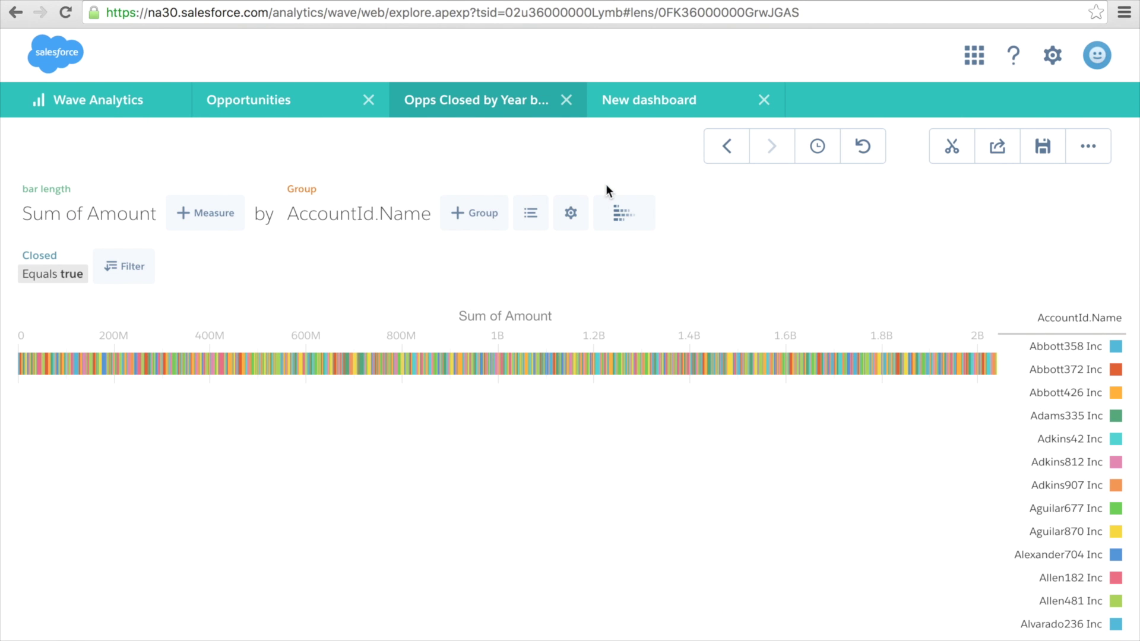
click(620, 213)
click(376, 306)
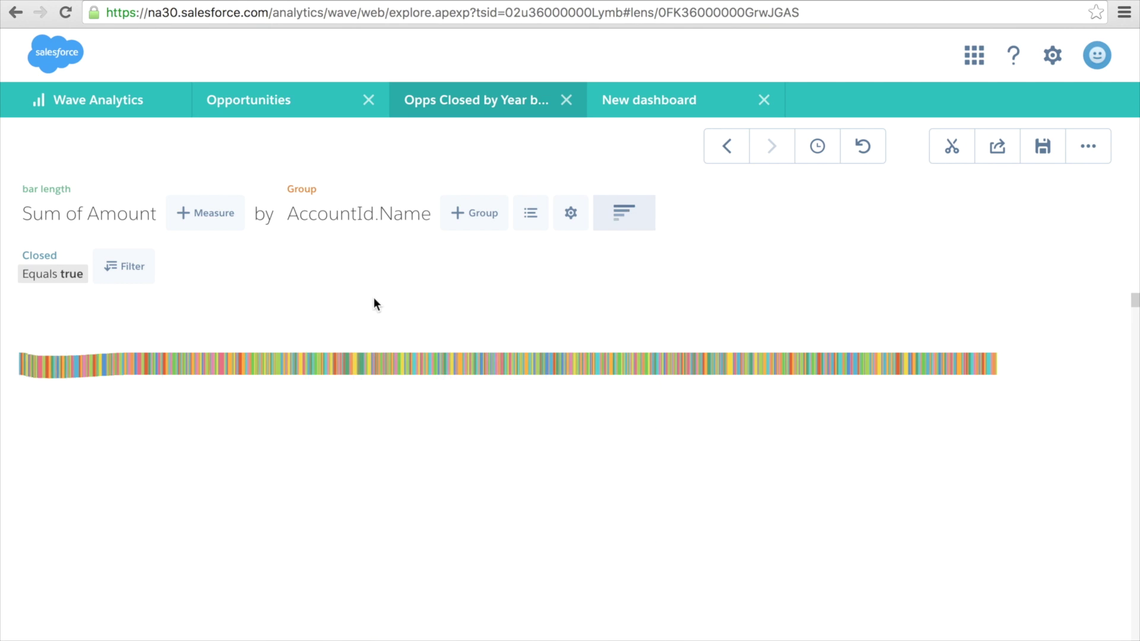
Step: Replace the AccountId.Name grouping with AccountId.Industry, clip the lens and return to the new dashboard
click(383, 215)
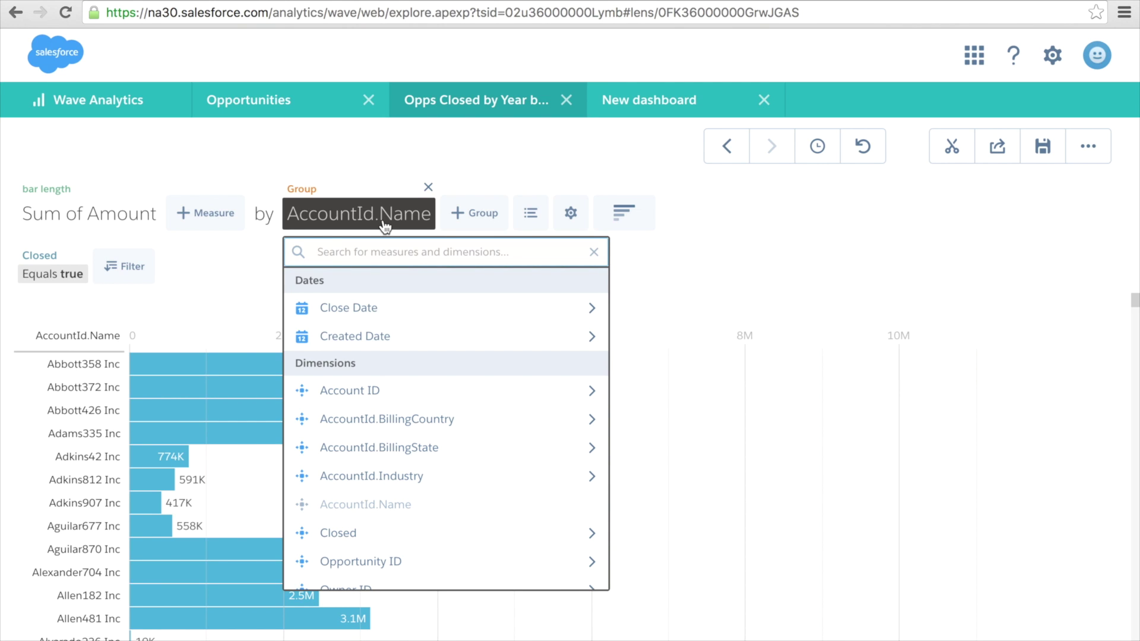
text(indu)
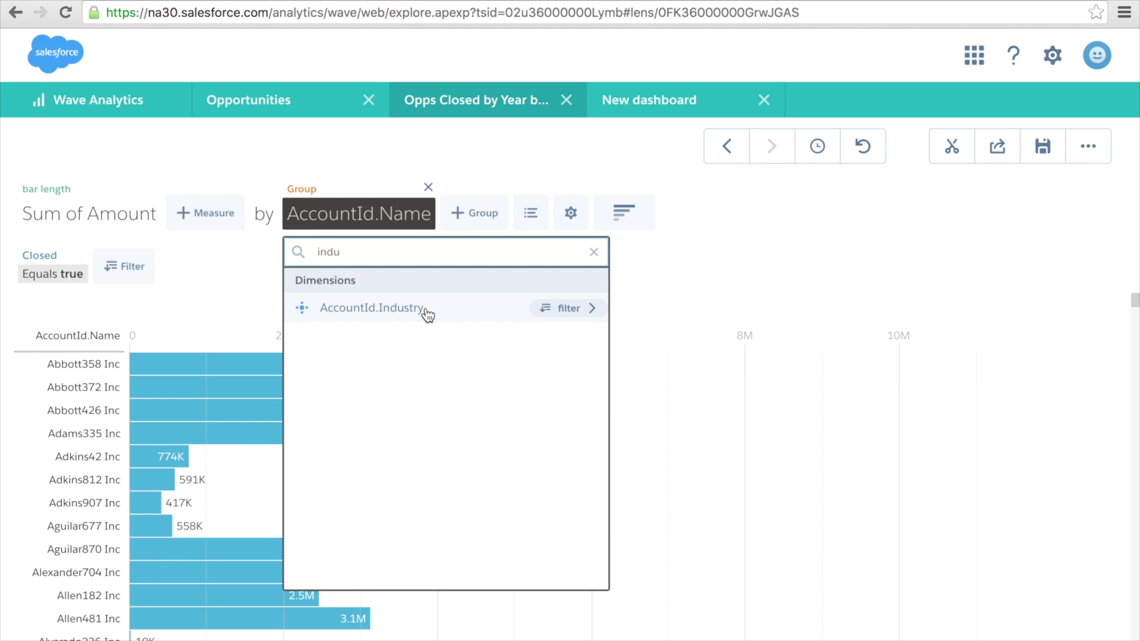
click(425, 309)
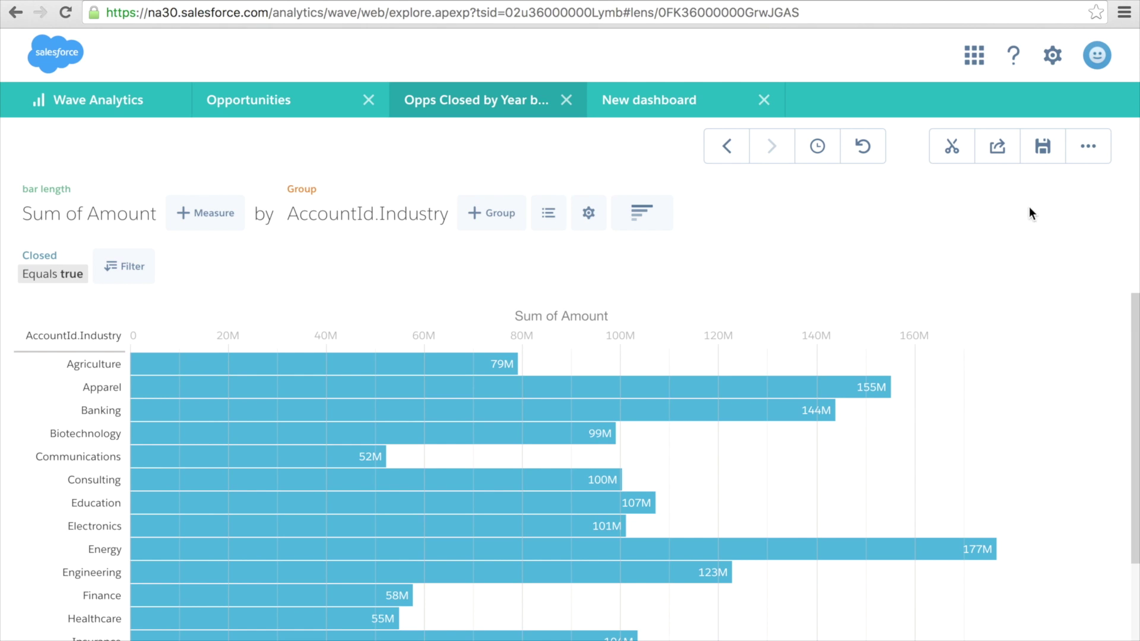
click(954, 153)
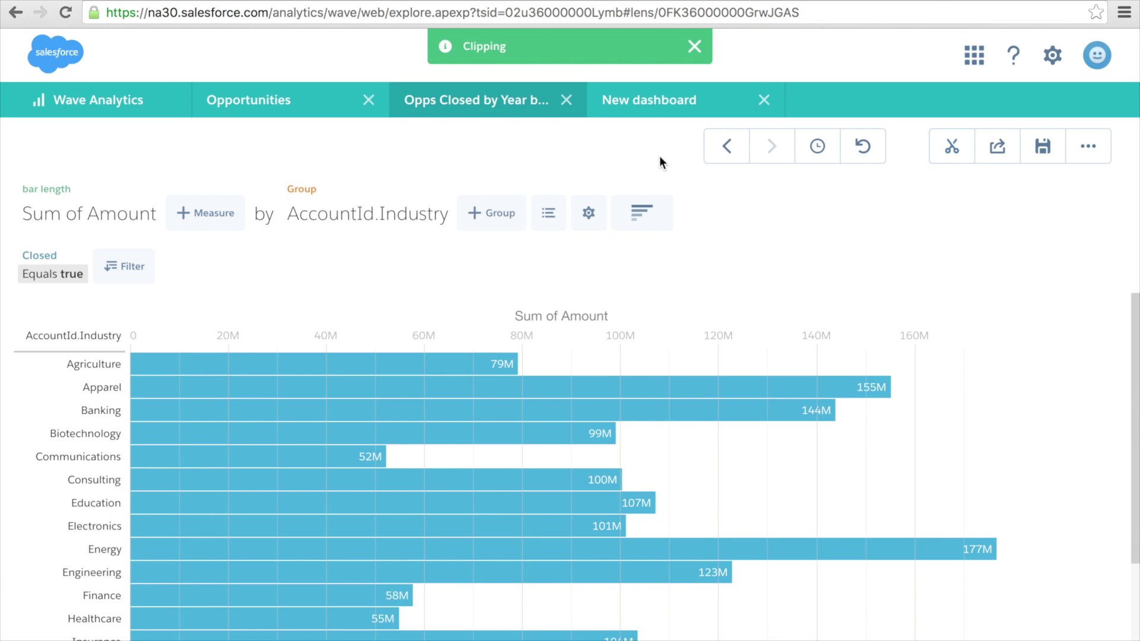
click(634, 101)
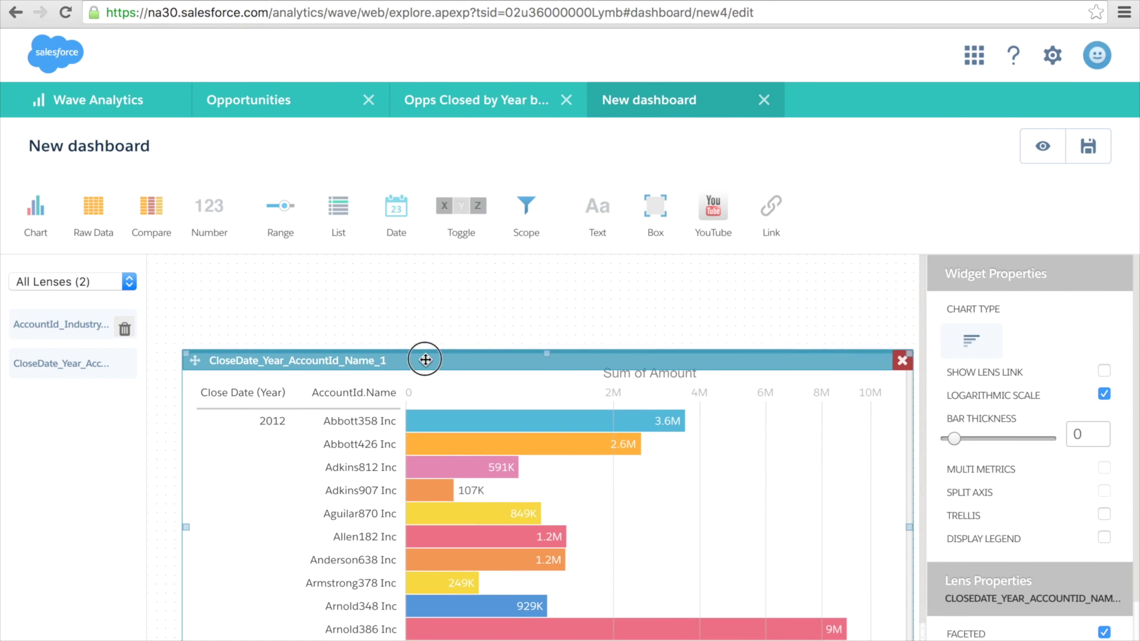
Step: Move the account chart down the canvas and add a 600 by 380 chart widget above it for the AccountId_Industry_2 lens
drag(425, 356, 427, 639)
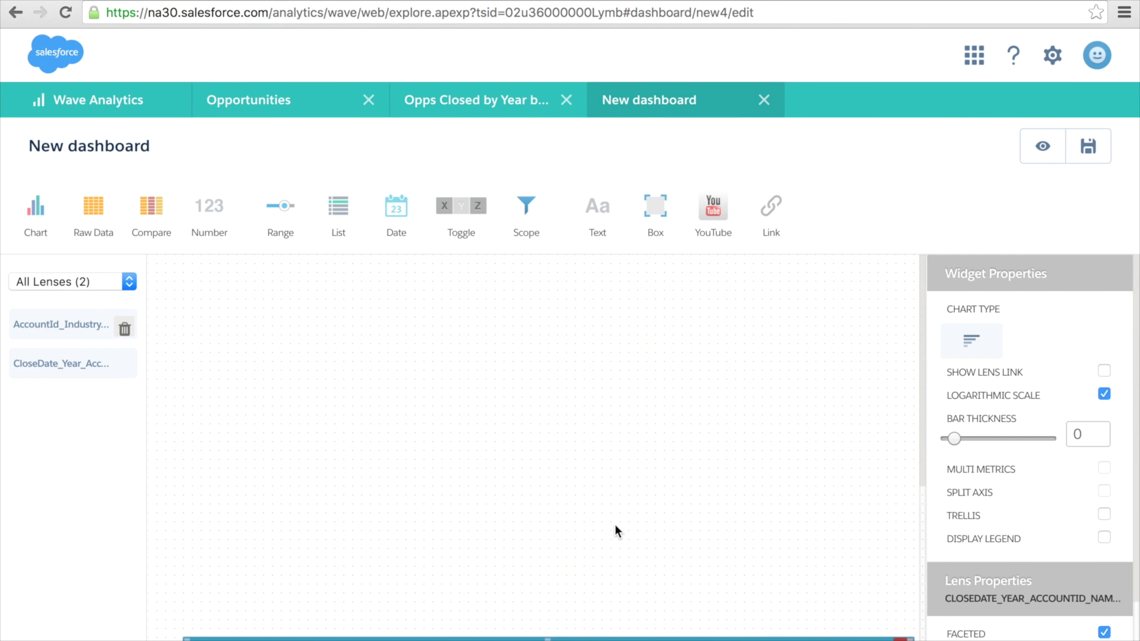
click(37, 217)
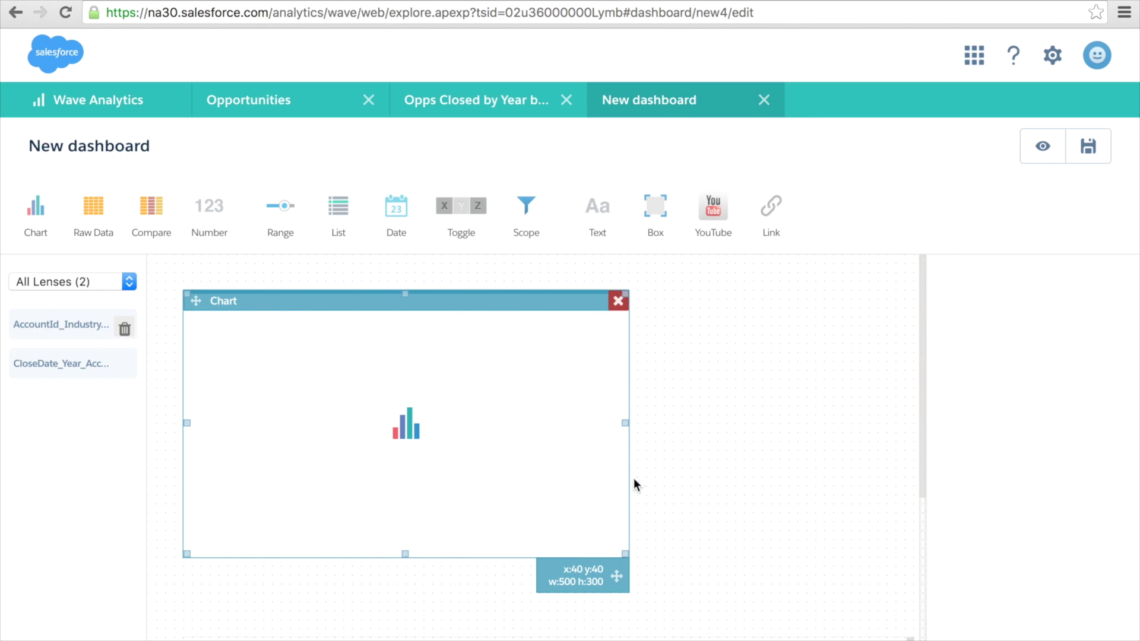
drag(626, 424, 719, 426)
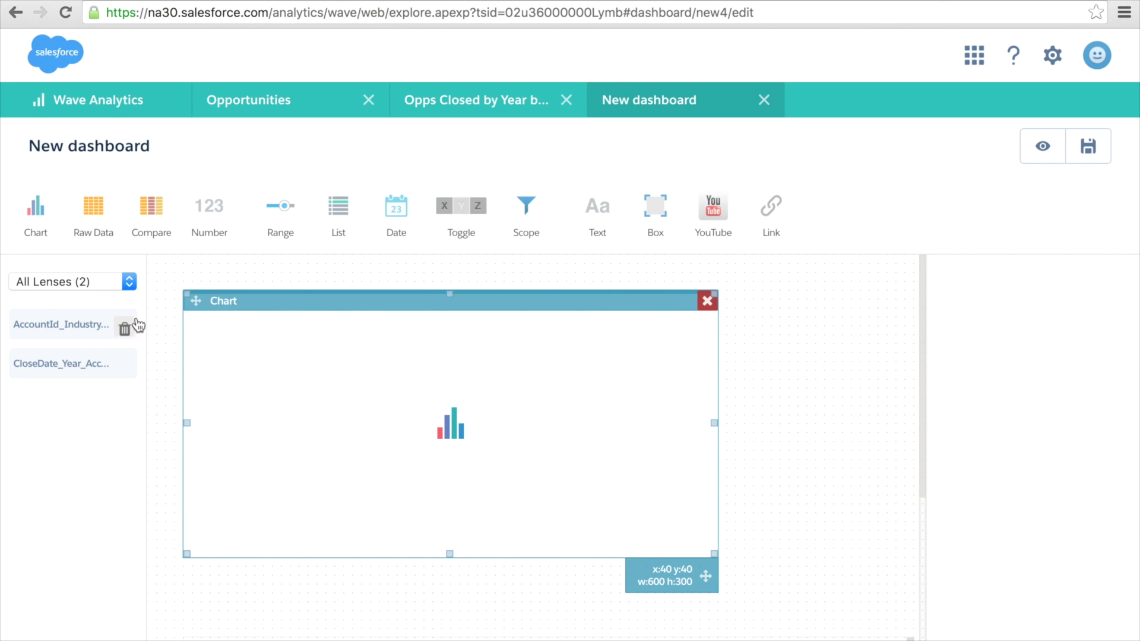
click(50, 330)
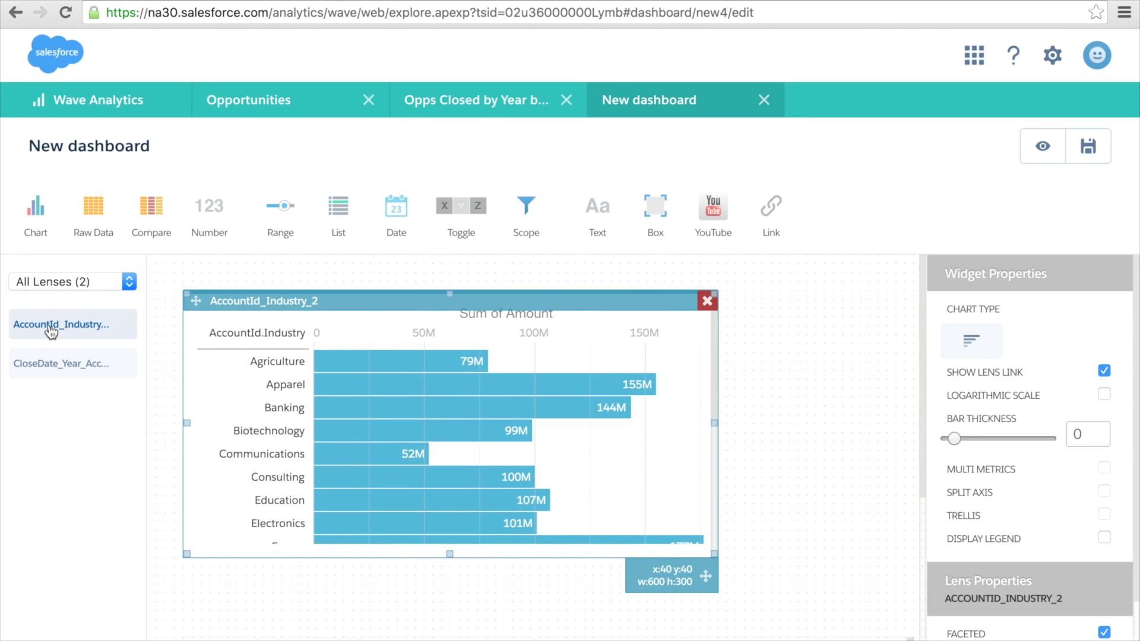
drag(452, 559, 455, 628)
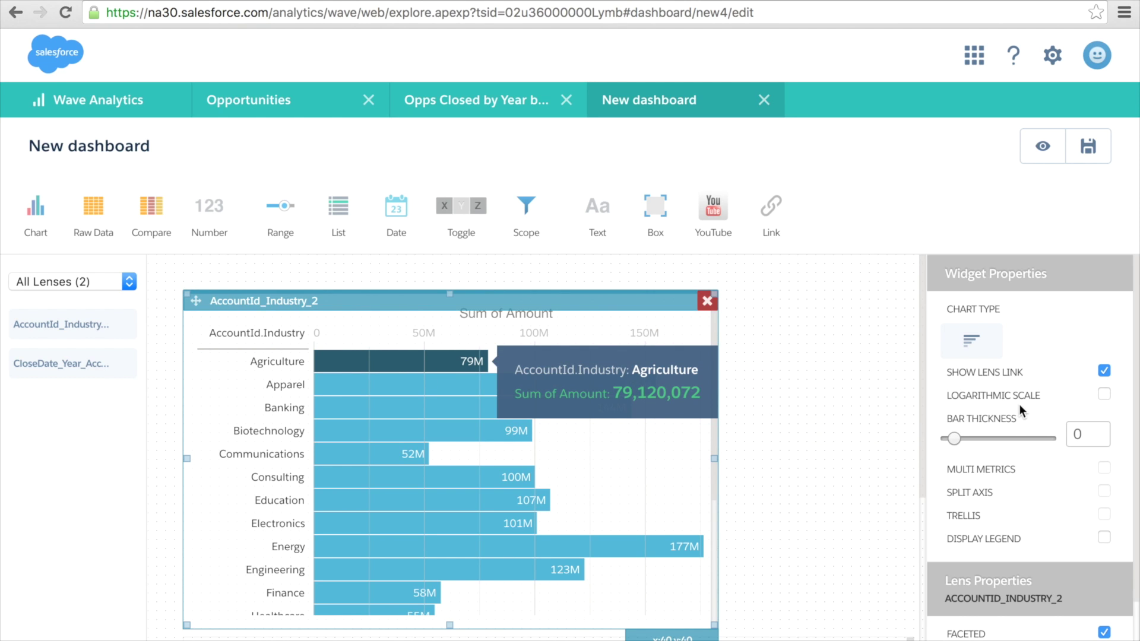
Step: Turn off Show Lens Link and turn on Logarithmic Scale for the industry chart
scroll(1019, 405, down, 2)
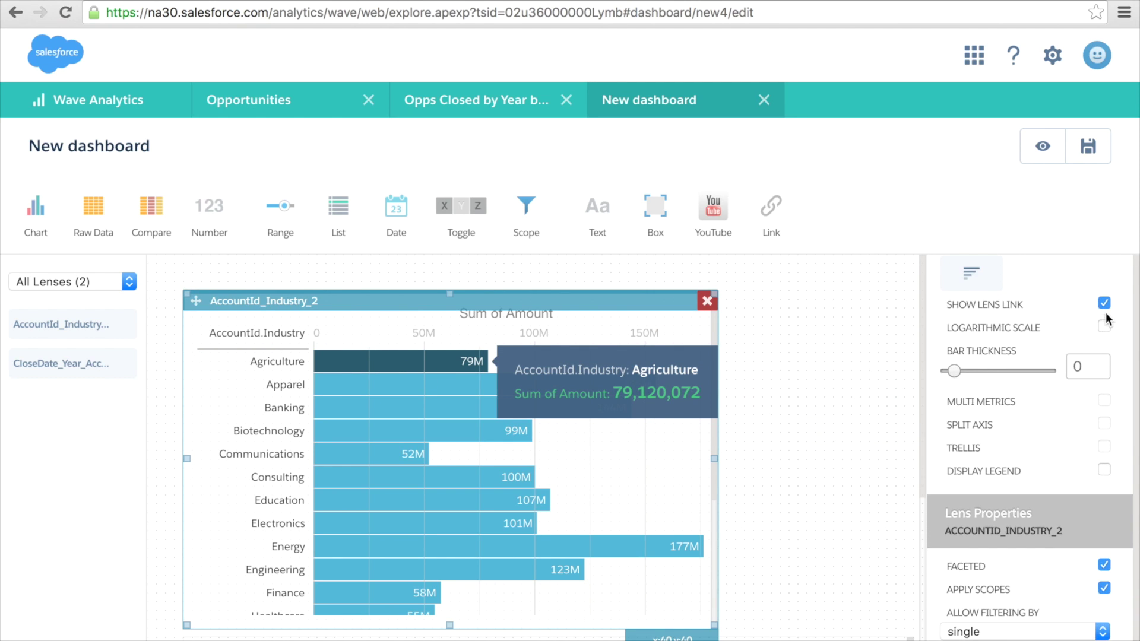
click(1104, 304)
click(1103, 326)
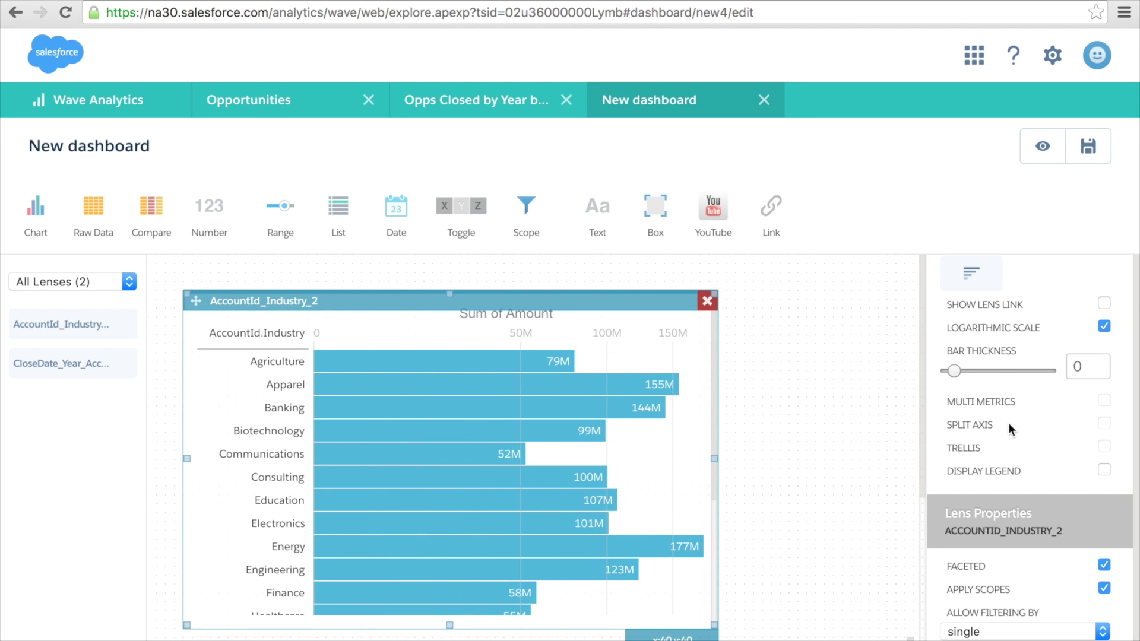
scroll(1008, 423, down, 1)
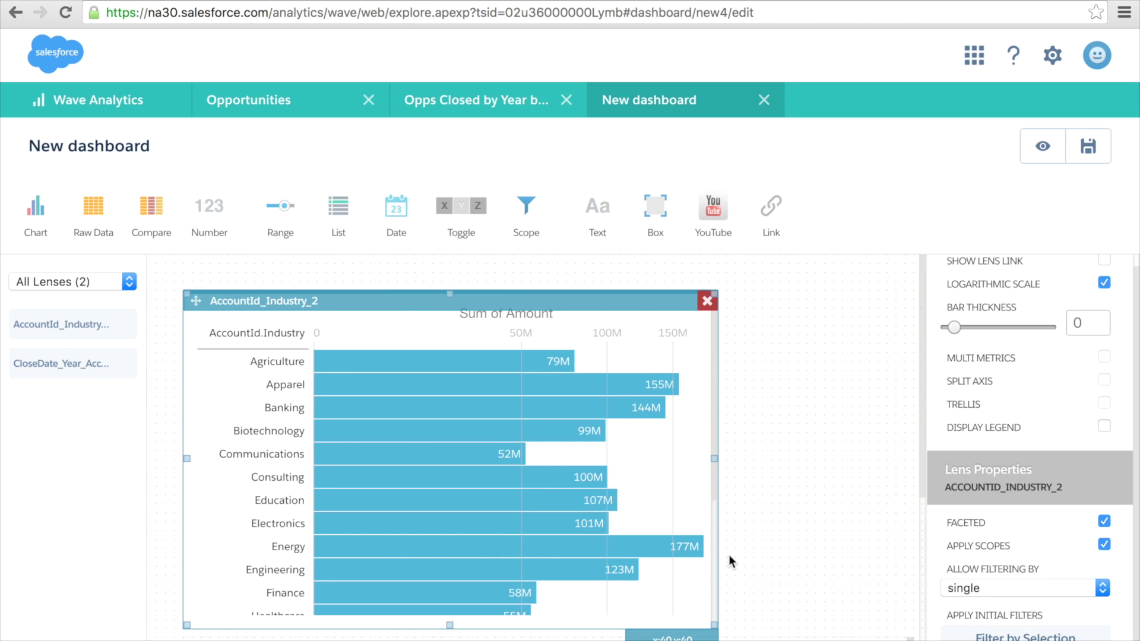
scroll(801, 515, down, 2)
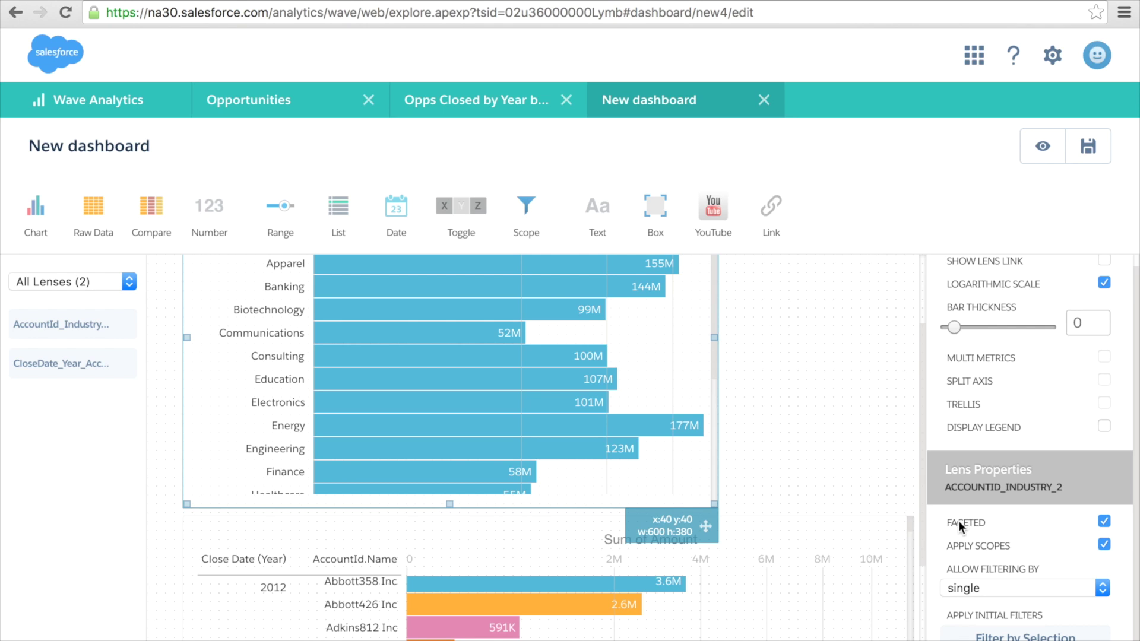
click(844, 526)
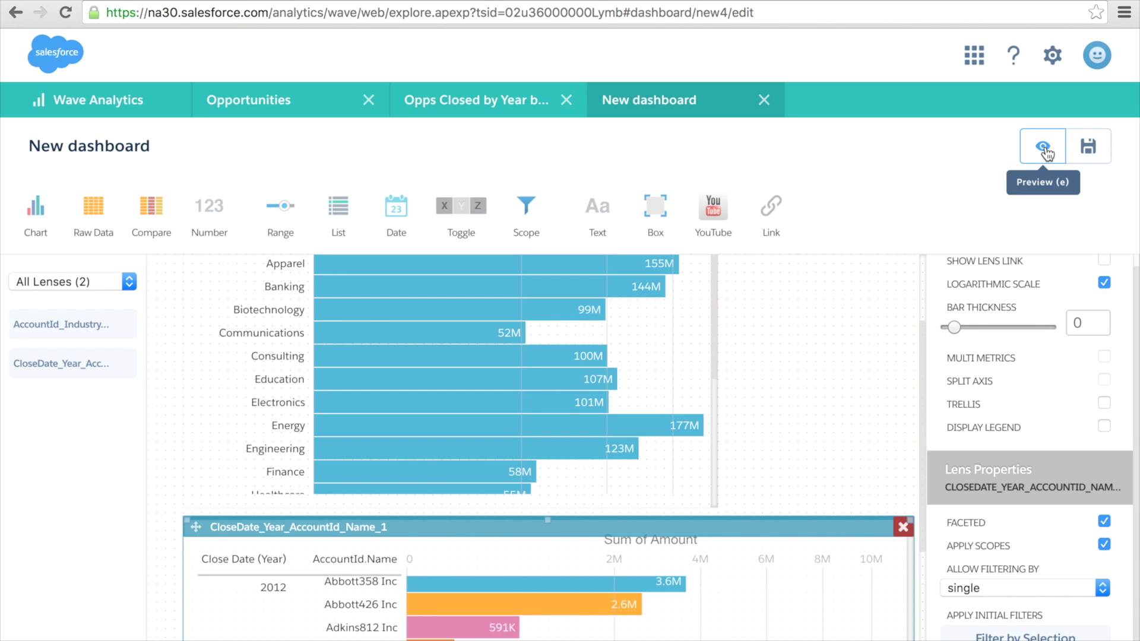
Step: Preview the dashboard and examine the industry and account charts and their bar details
click(1042, 186)
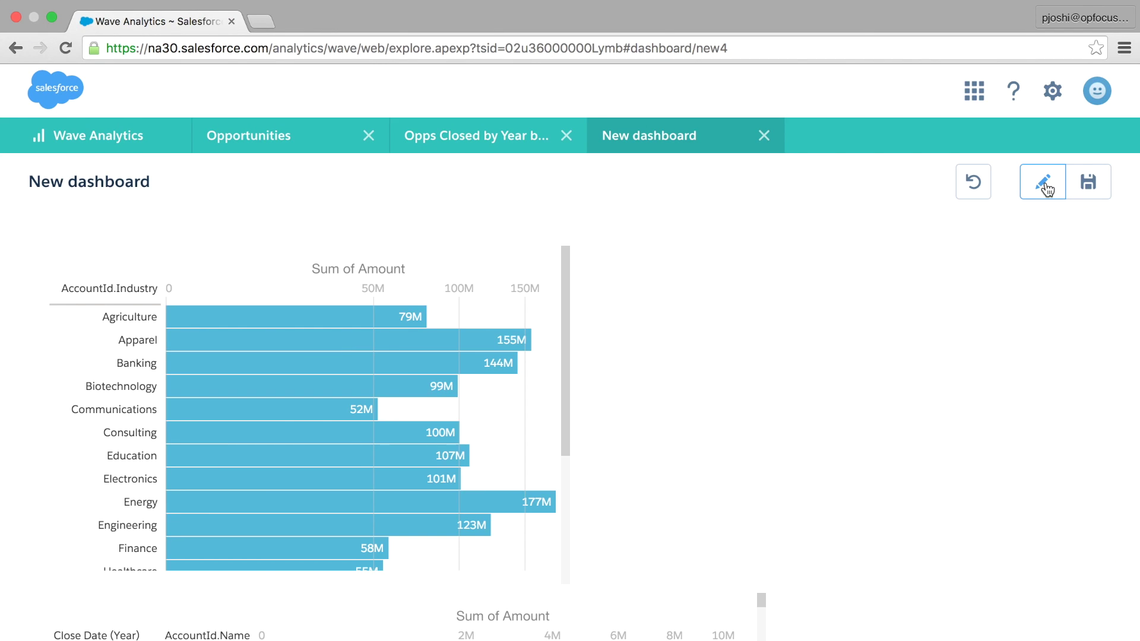
scroll(764, 360, down, 1)
scroll(764, 356, down, 4)
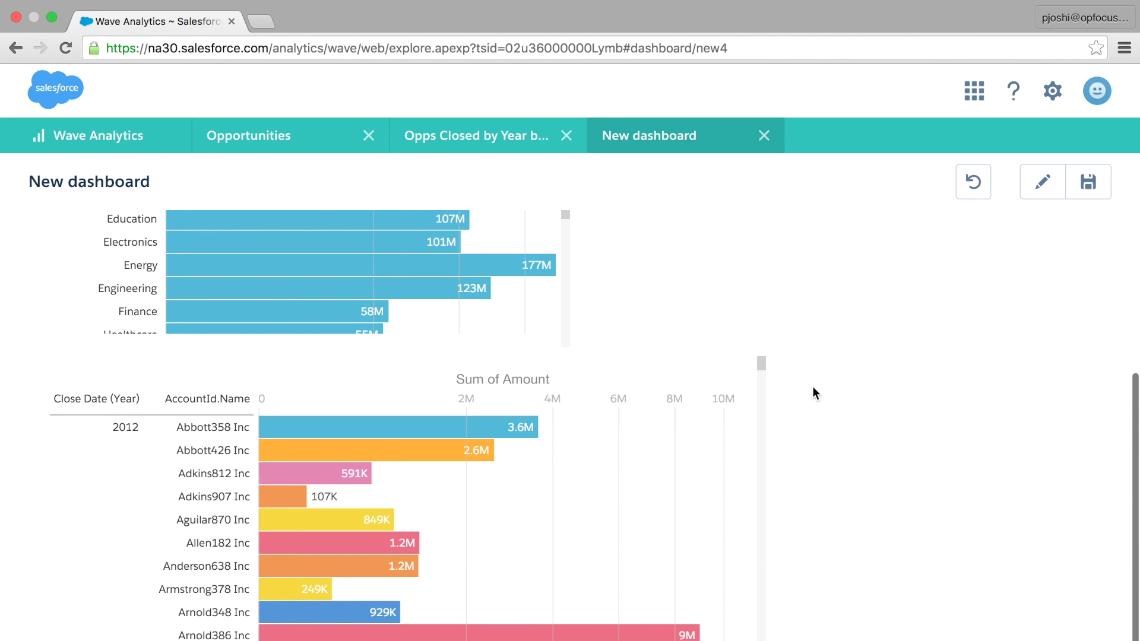
scroll(814, 394, up, 4)
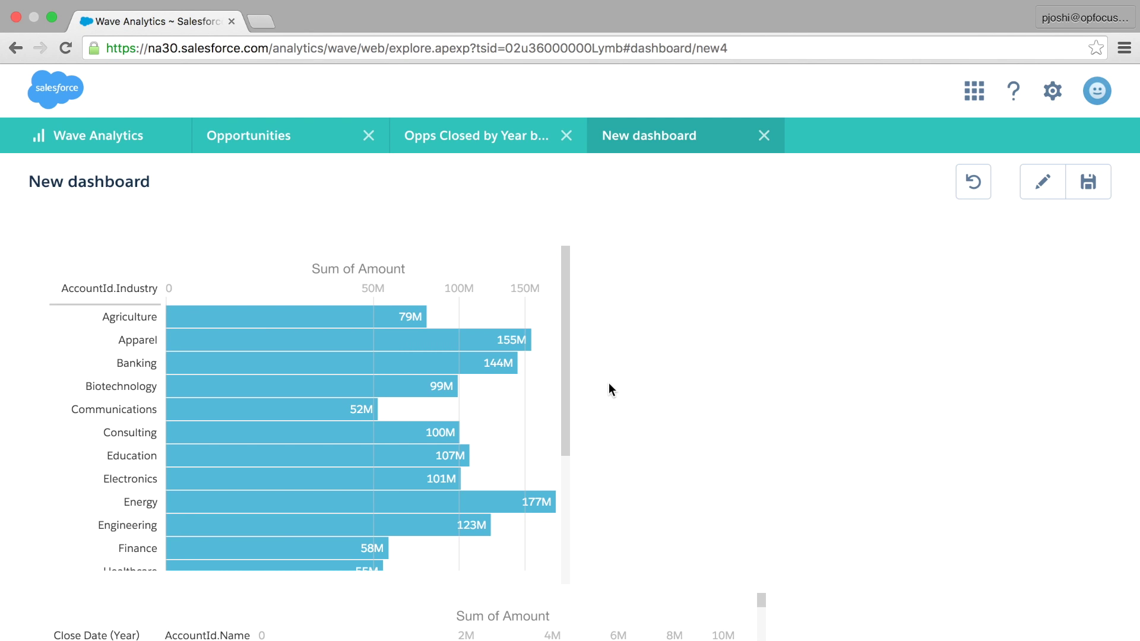
scroll(607, 383, down, 2)
mouse_move(304, 271)
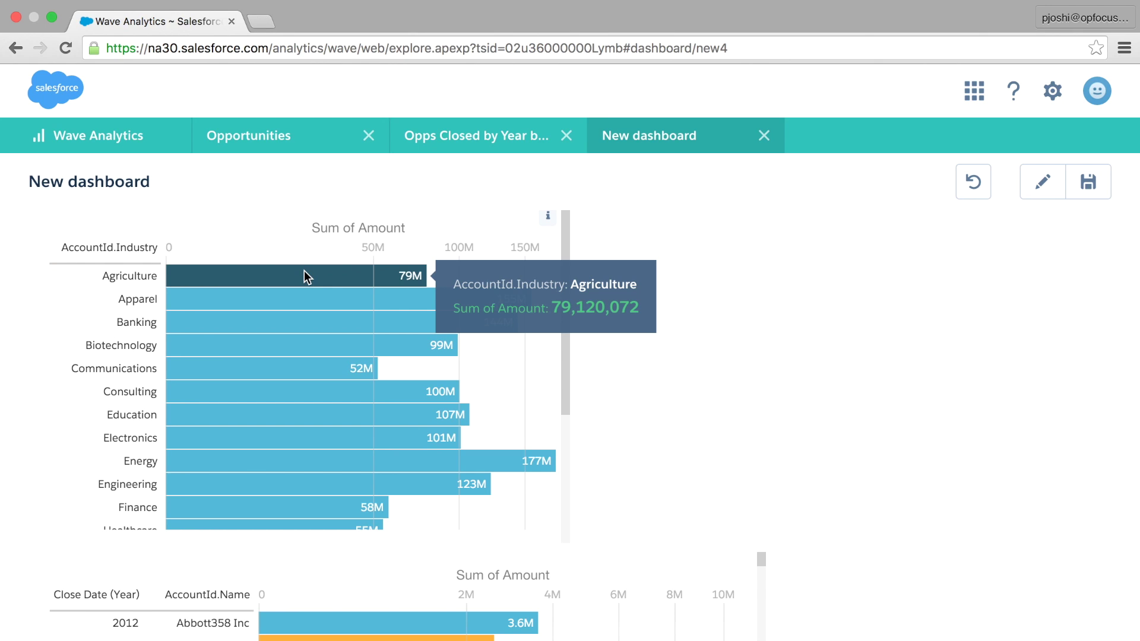
scroll(303, 271, down, 3)
scroll(304, 270, up, 2)
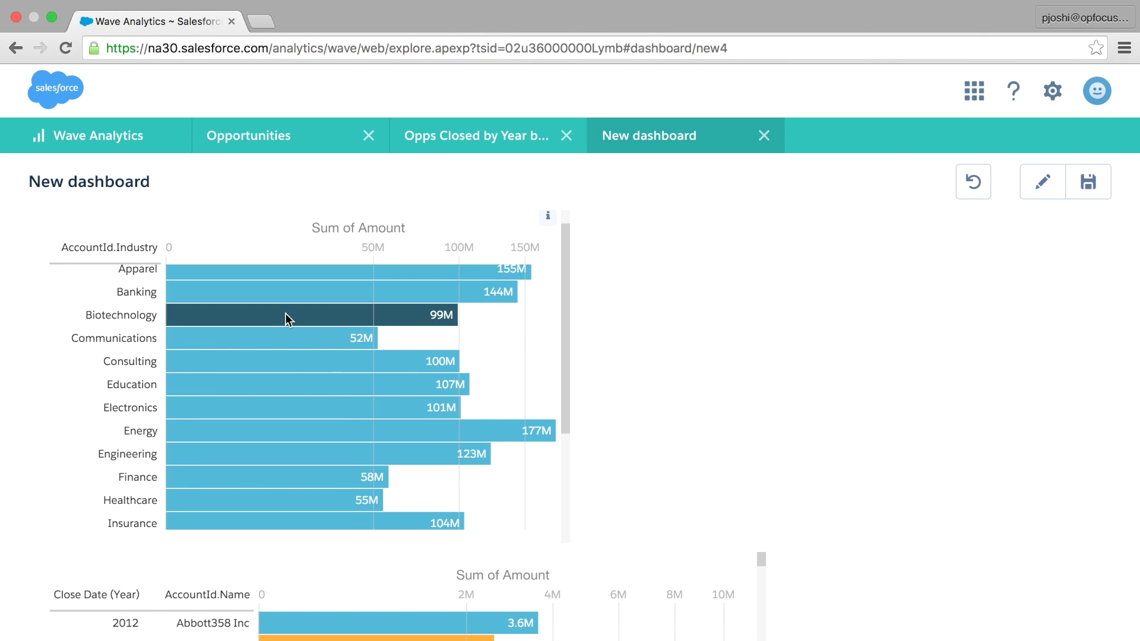
mouse_move(287, 338)
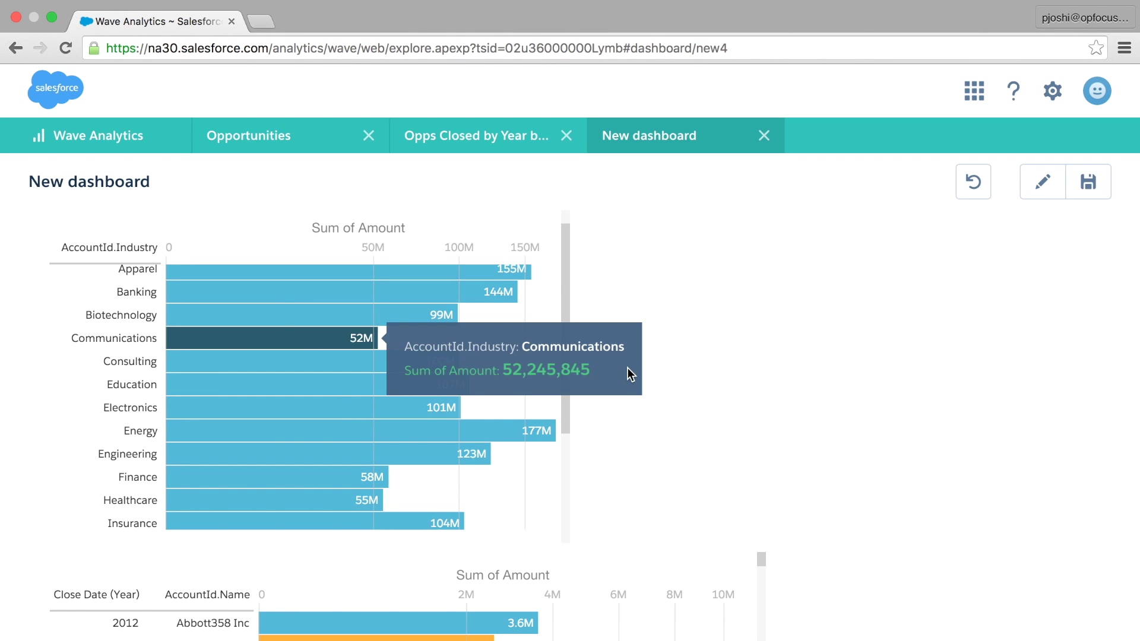
Step: Test the faceting by selecting Communications, Energy and Agriculture one after another in the industry chart, and clear the selection
click(313, 339)
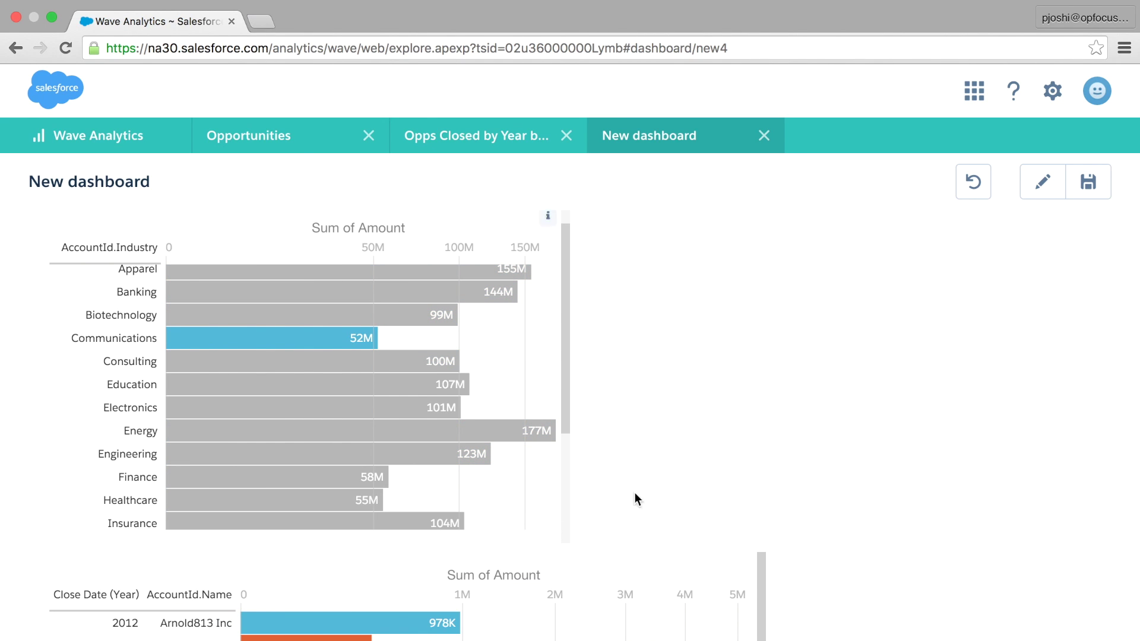
scroll(743, 429, down, 2)
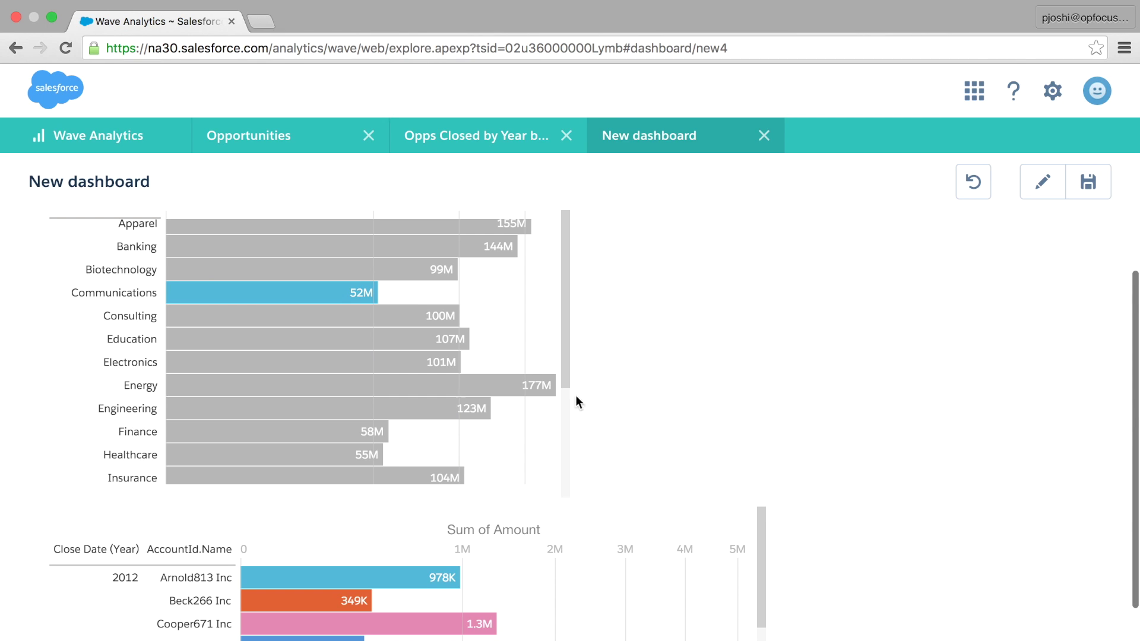
click(237, 393)
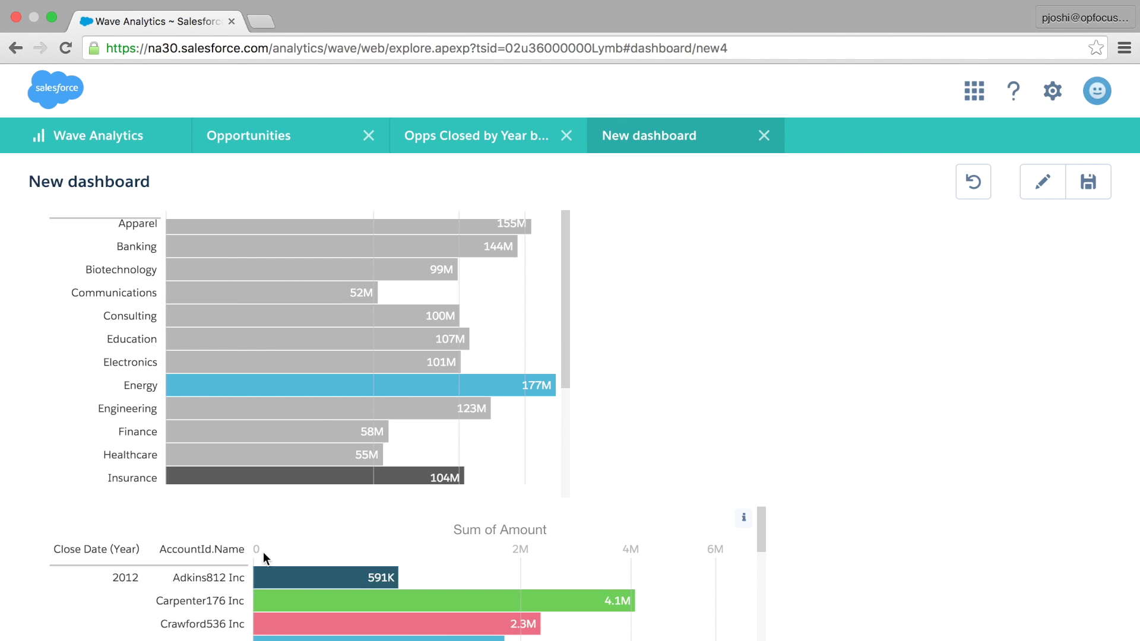
mouse_move(249, 389)
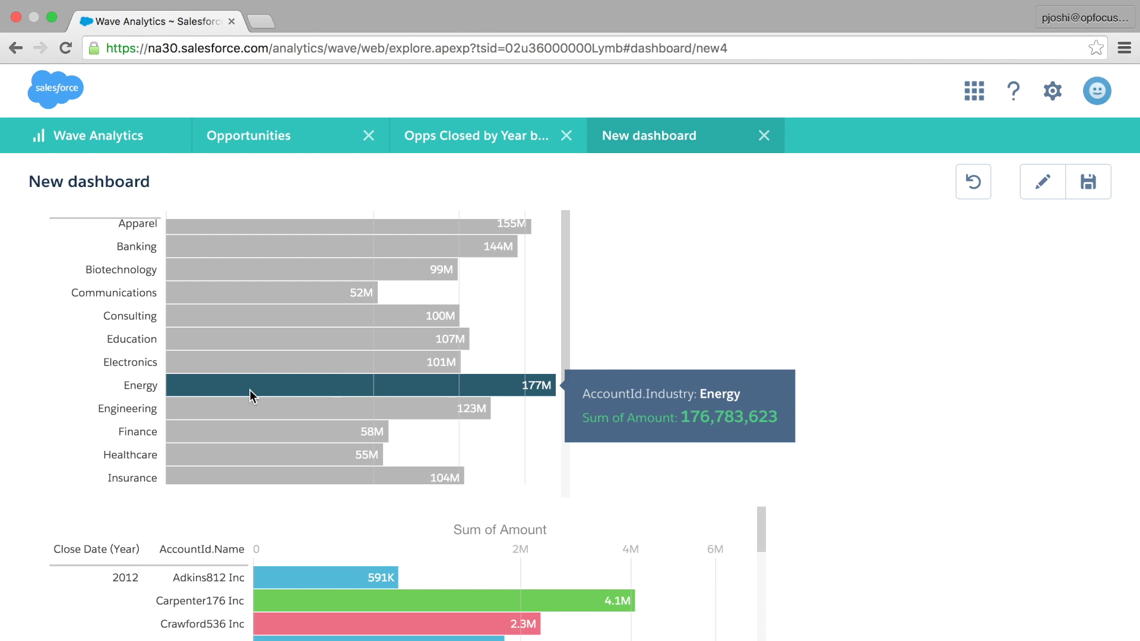
scroll(527, 294, up, 3)
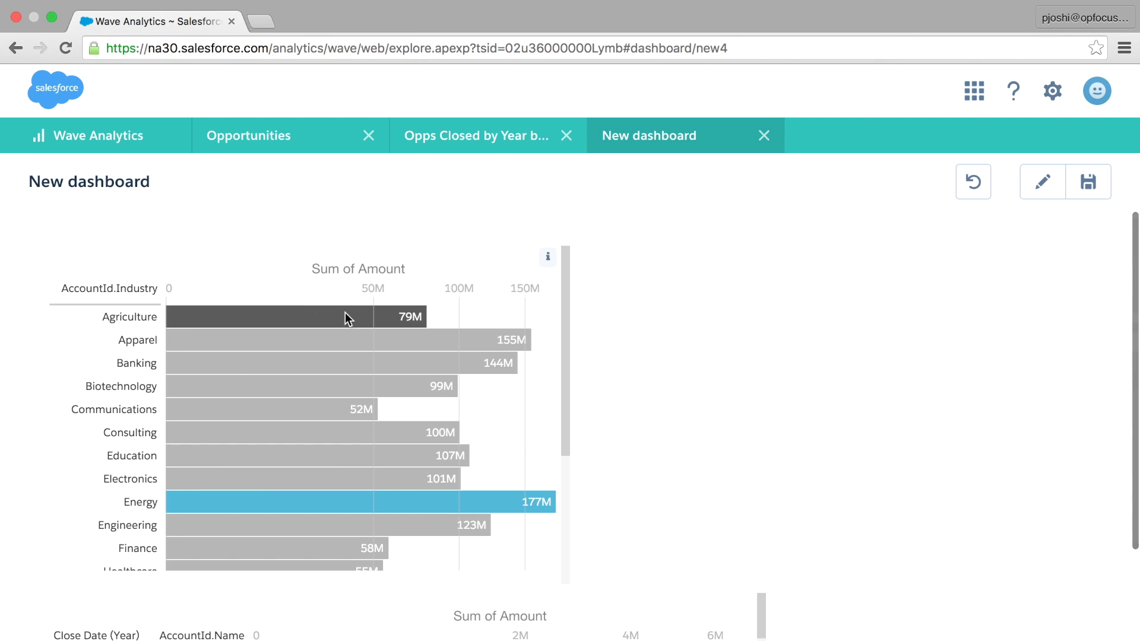
click(297, 320)
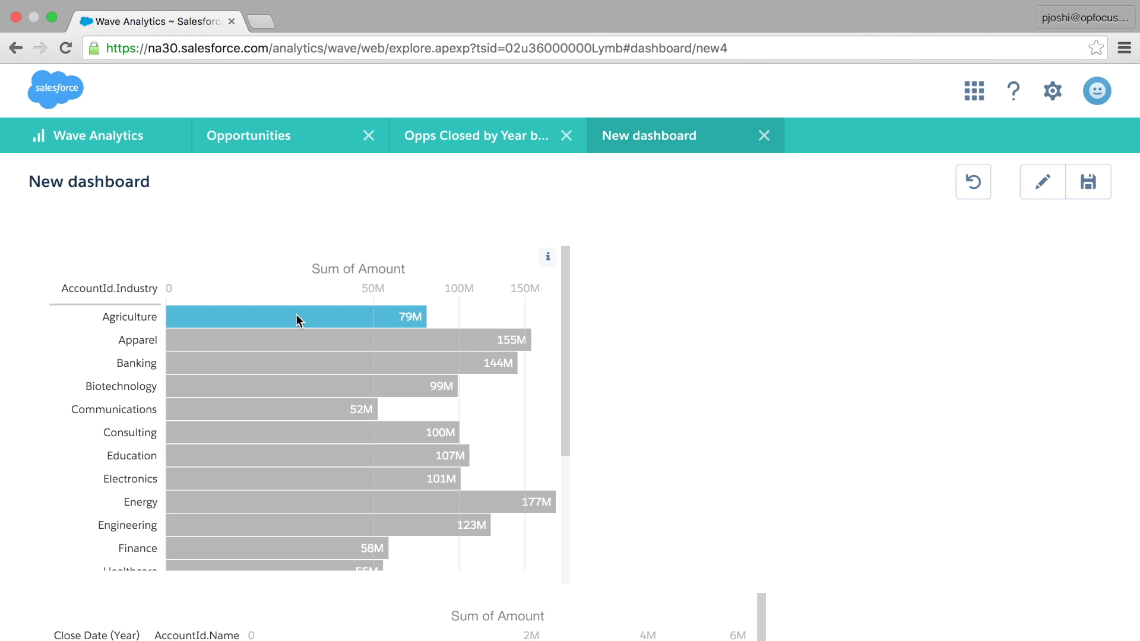
click(297, 320)
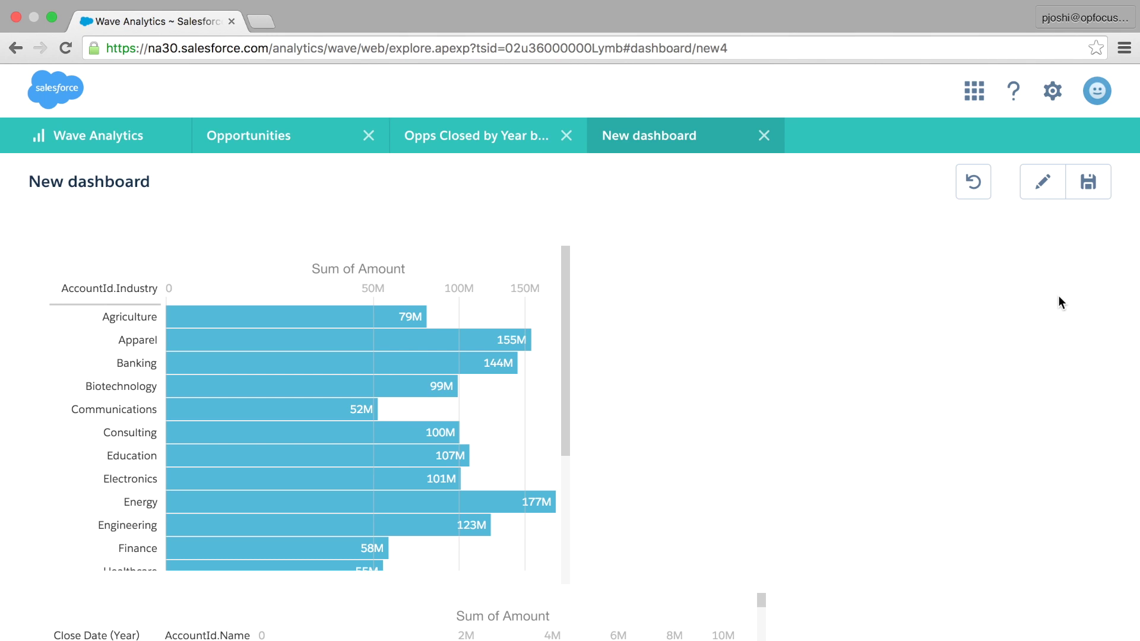
Step: Resume dashboard editing, regroup the Opps Closed by Year by Account lens by Won, and clip it for the dashboard
click(1041, 189)
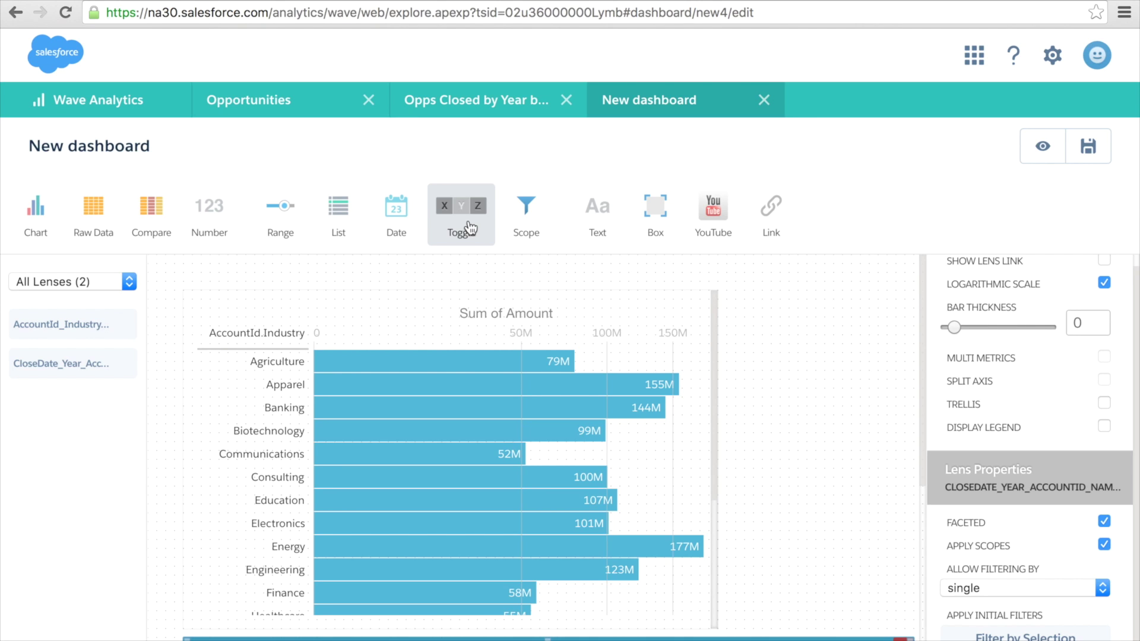
click(464, 101)
click(357, 214)
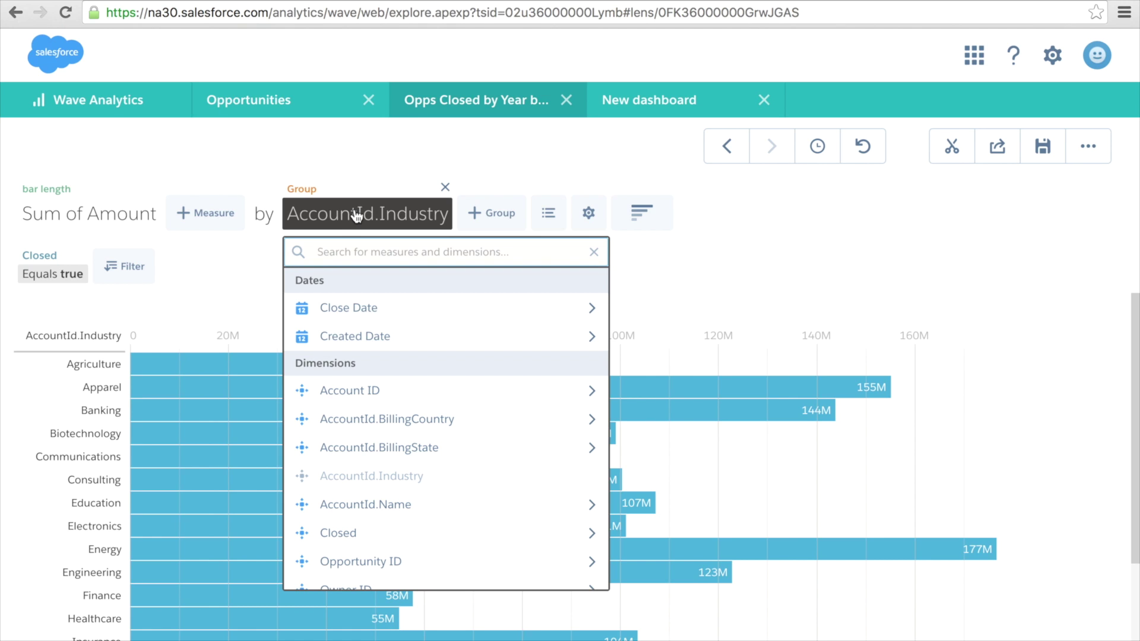
text(won)
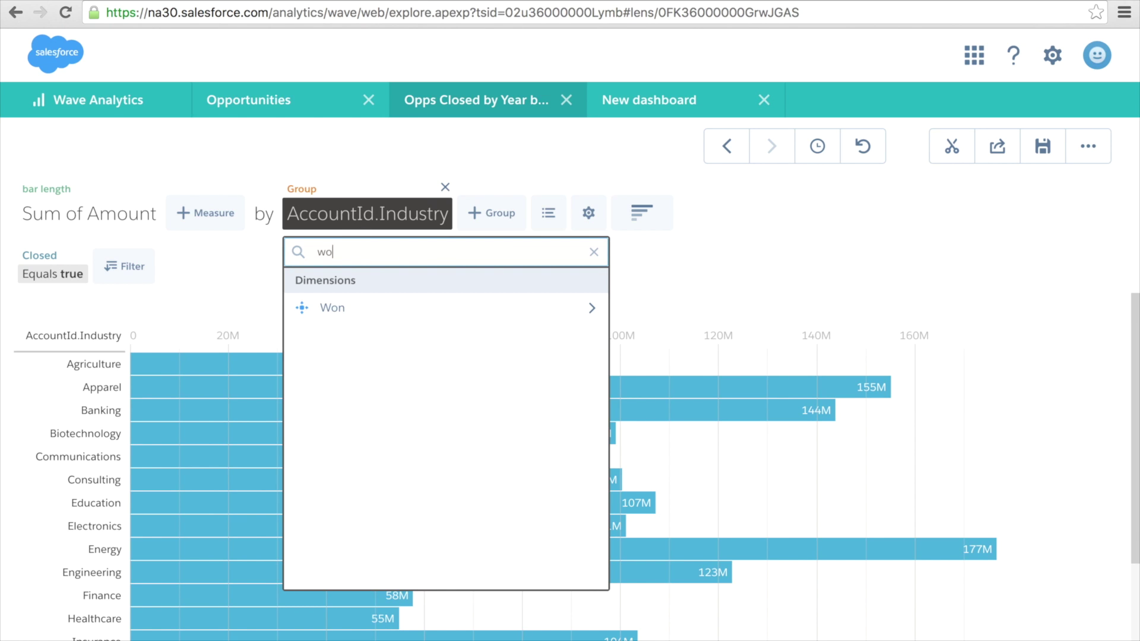
click(374, 313)
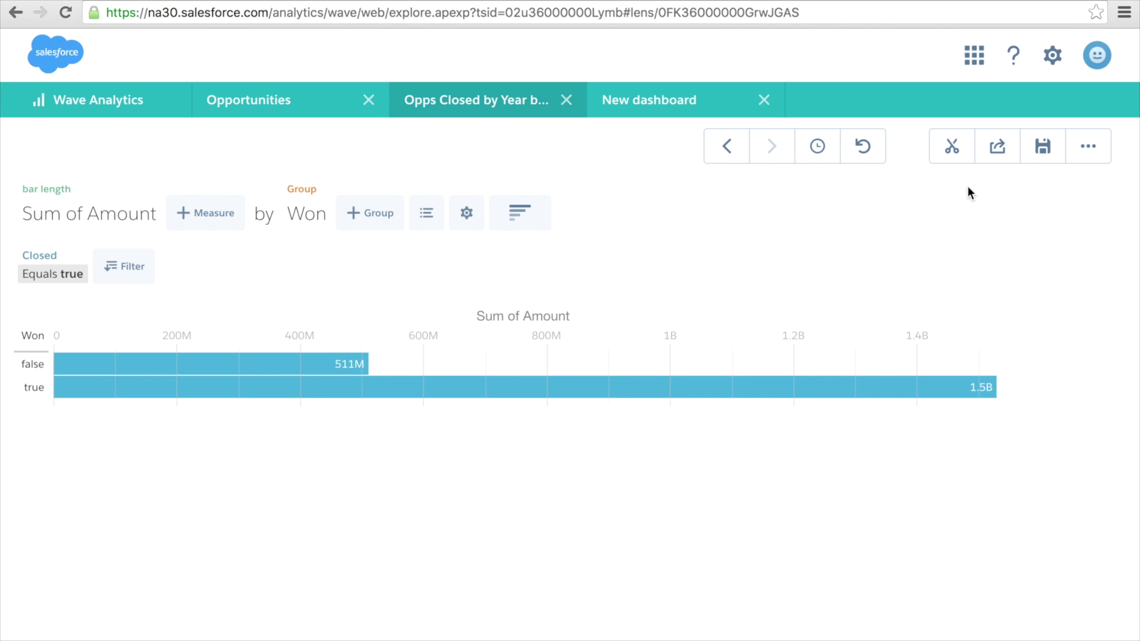
click(950, 146)
click(660, 99)
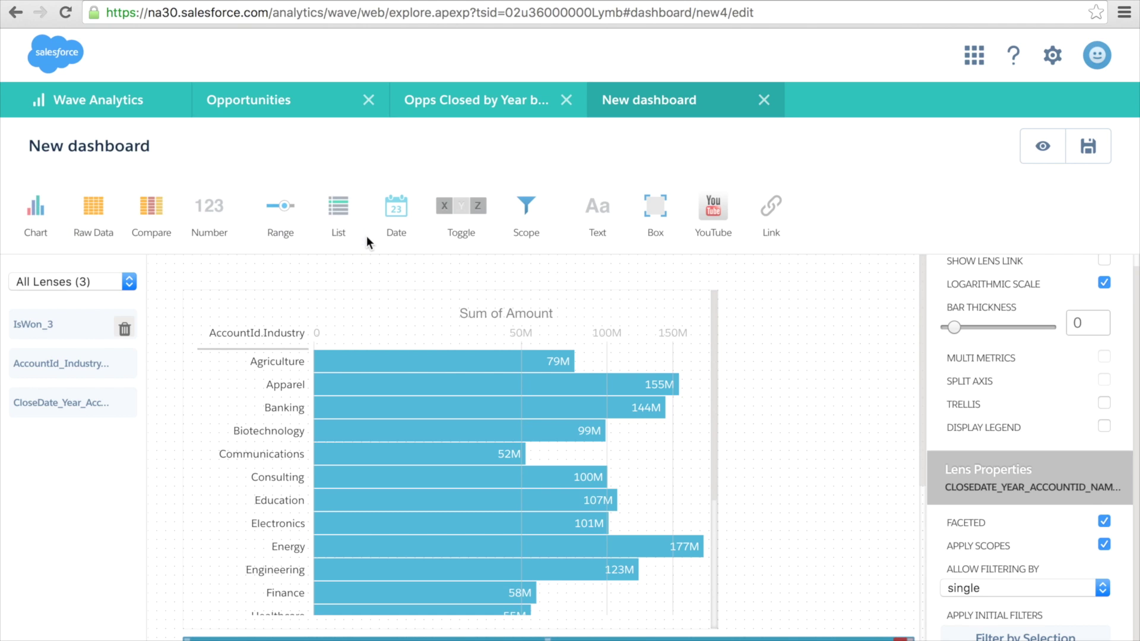
Step: Add a toggle widget for the IsWon_3 lens, narrow it to 230 and place it beside the industry chart at x 650, y 40
drag(473, 221, 768, 303)
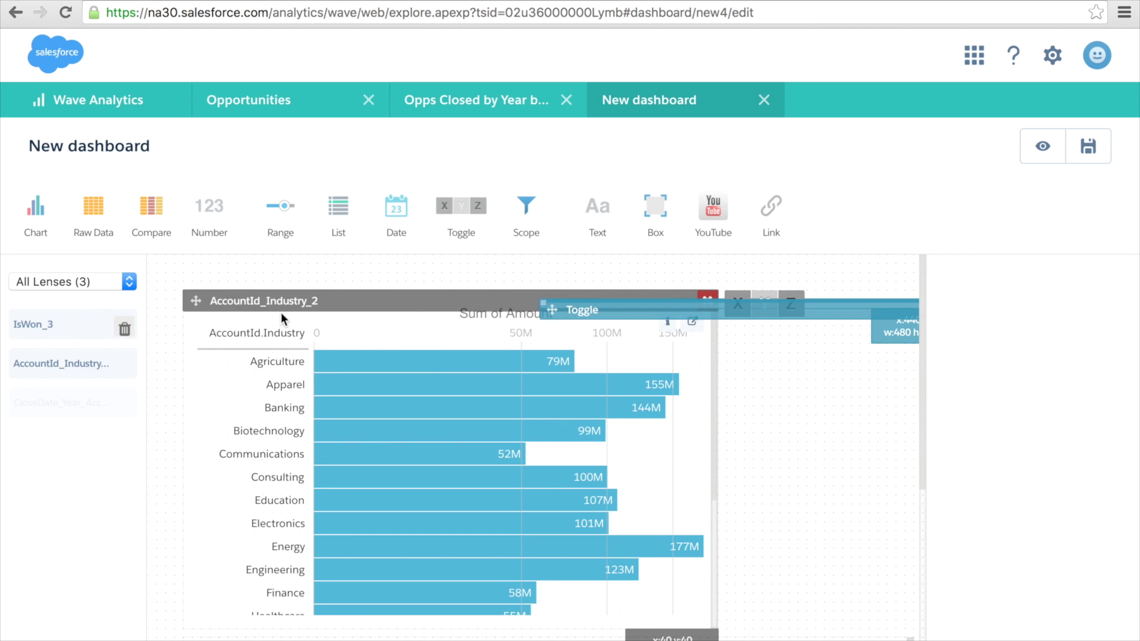
click(47, 333)
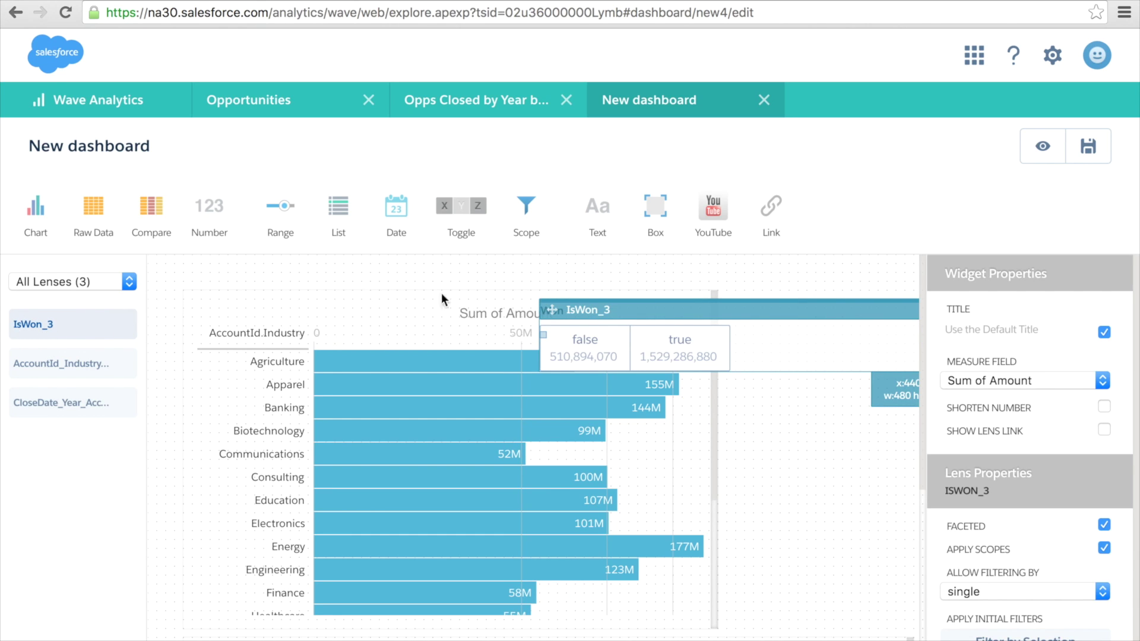
drag(761, 310, 575, 310)
drag(774, 334, 866, 296)
click(804, 407)
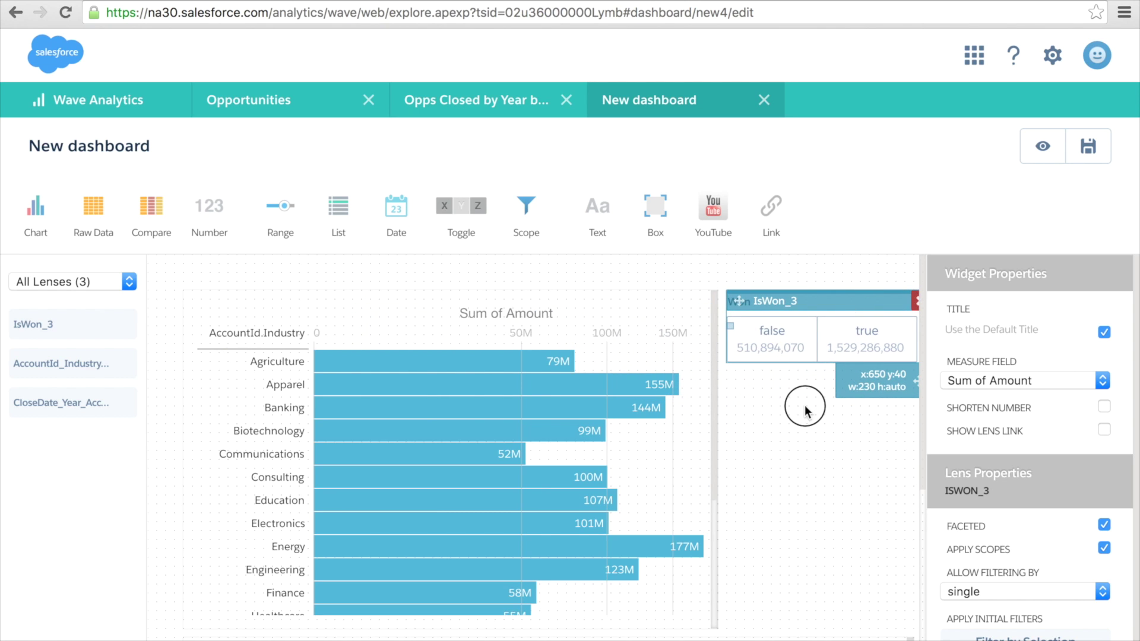
Step: Try the IsWon_3 toggle with its Measure Field set to none and restore it to Sum of Amount
click(807, 304)
click(1026, 380)
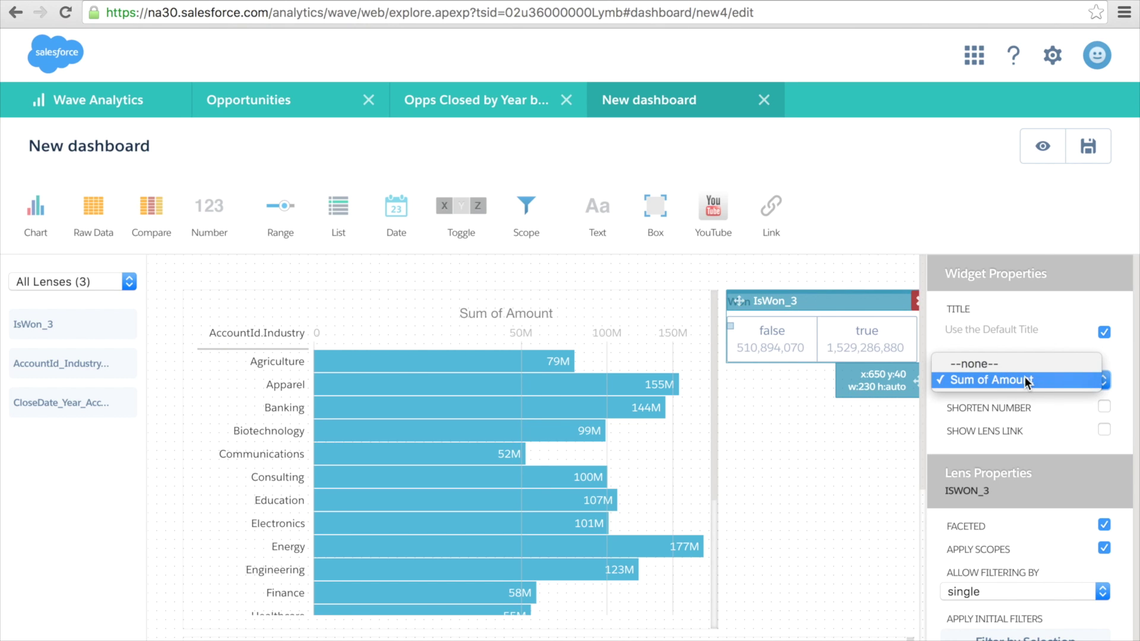
click(1022, 368)
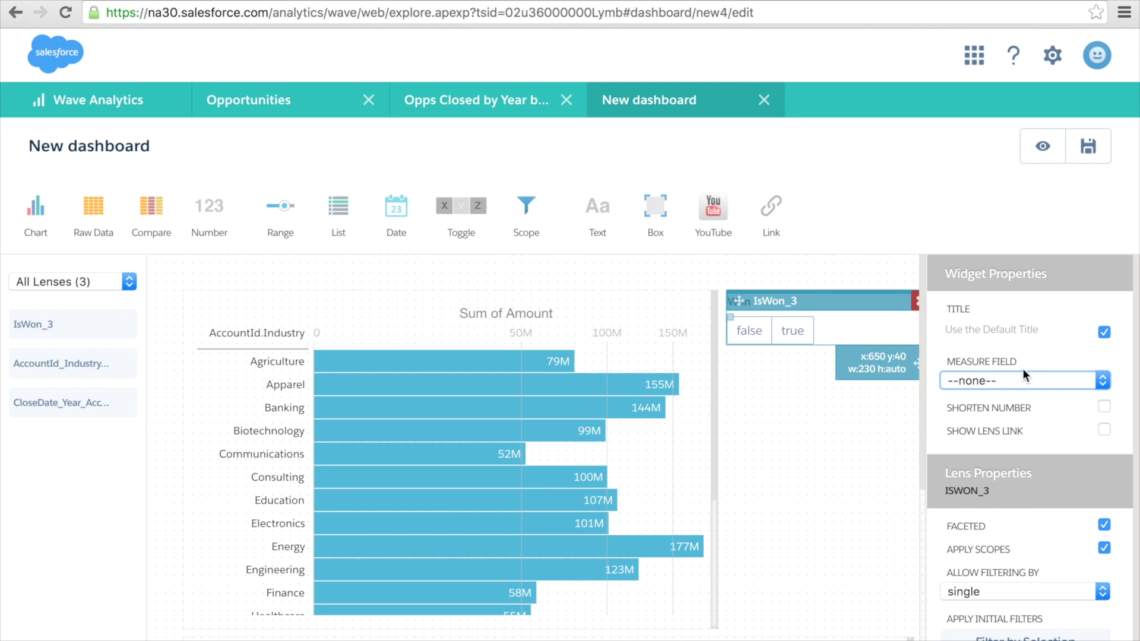
click(1015, 384)
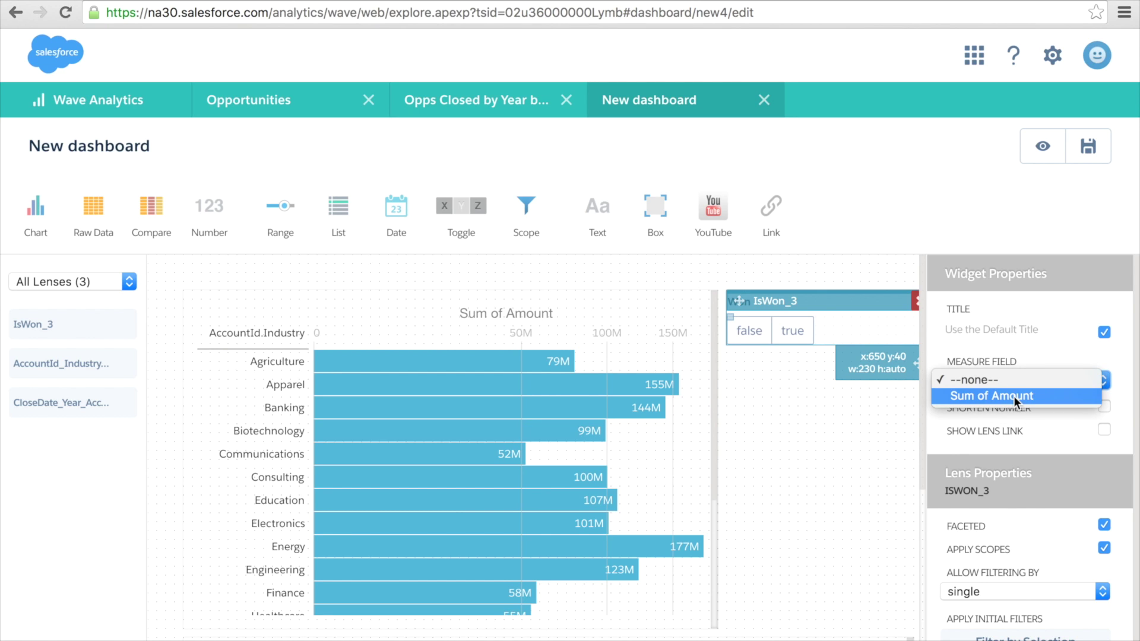
click(1013, 396)
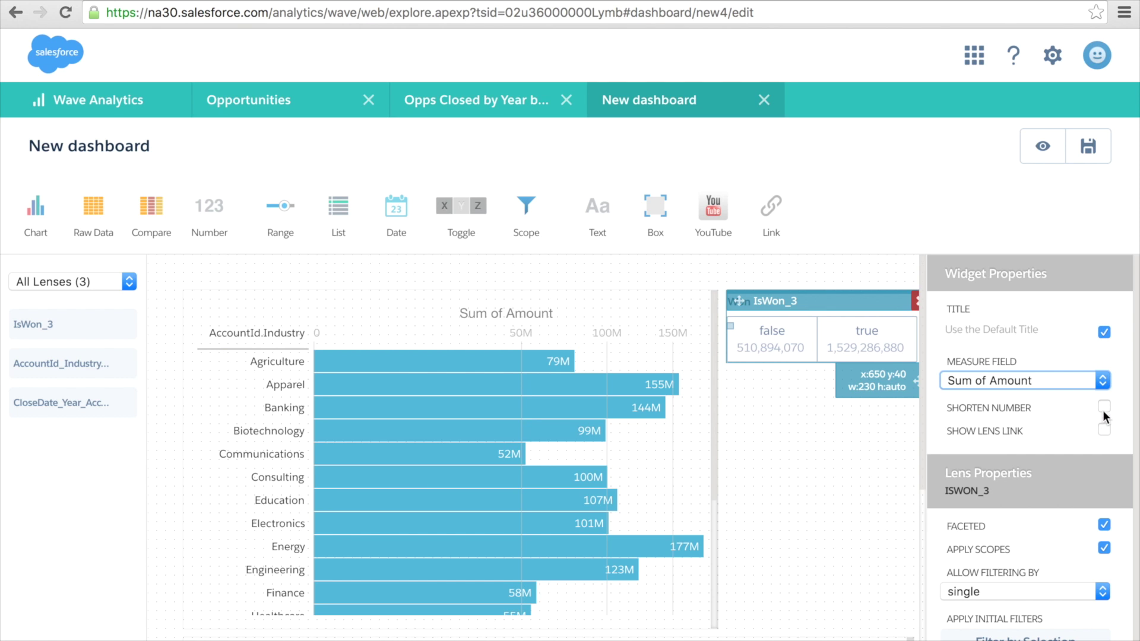
Step: Replace the toggle's default title with the custom title Click "True" to View Won Opportunities only
click(1102, 332)
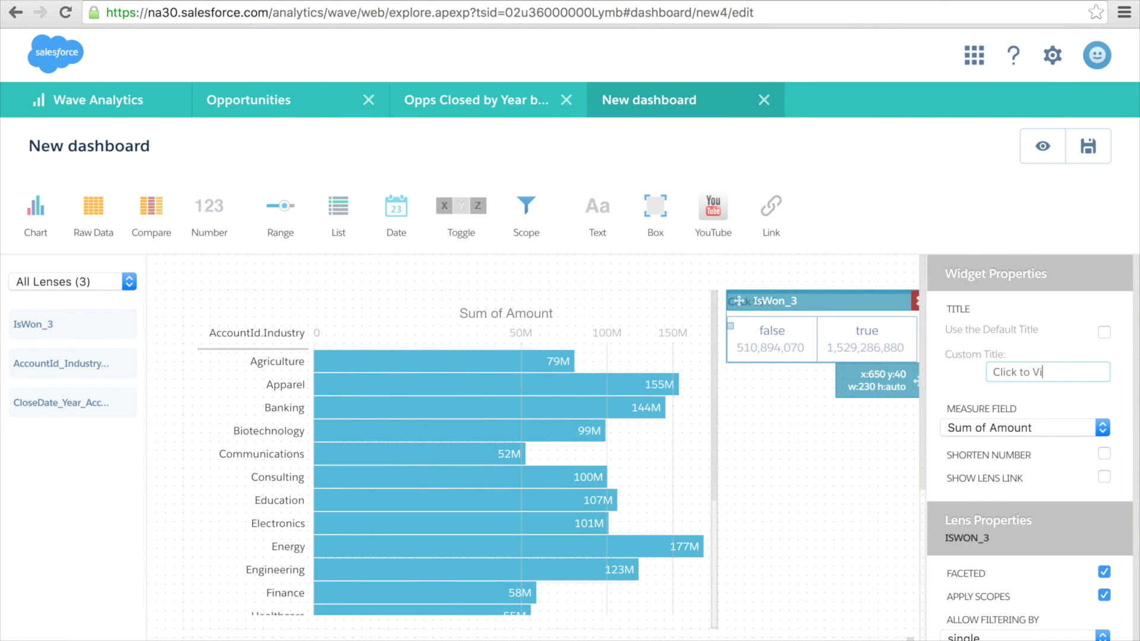
text(ew Won)
click(1019, 371)
text("true")
key(End)
text(Oppo)
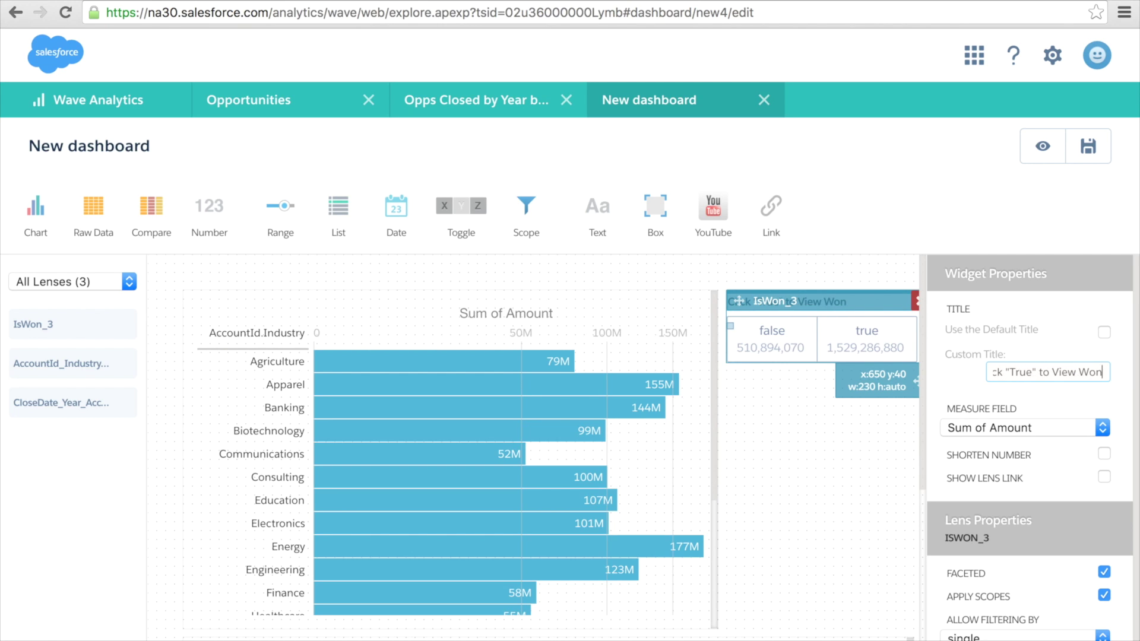
text(rtunities only)
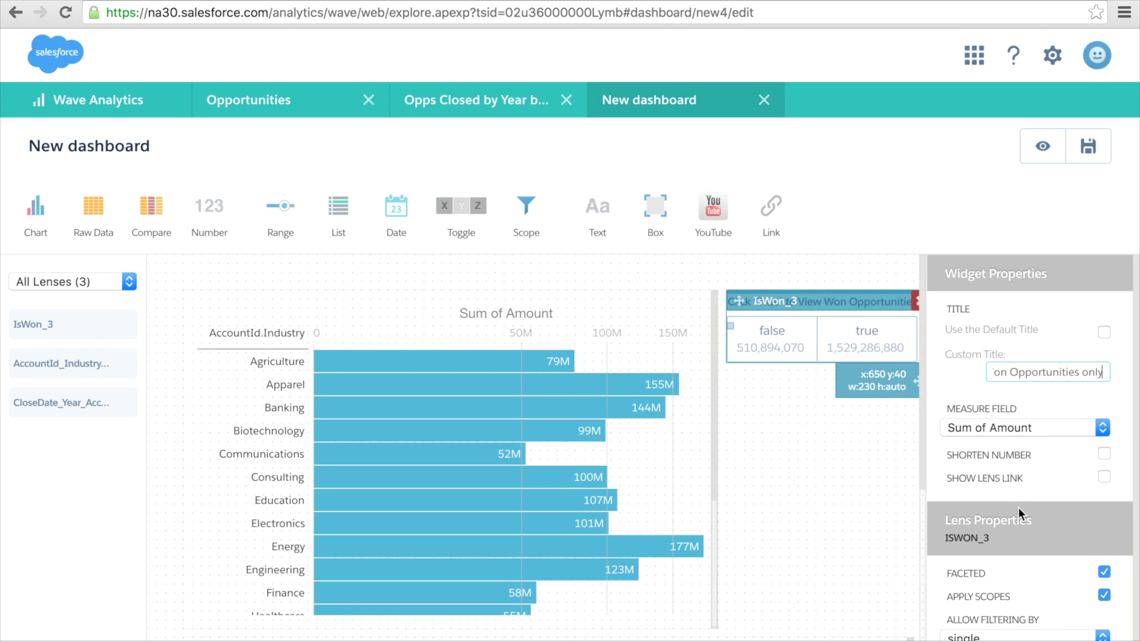
Step: Try shortened numbers on the IsWon_3 toggle and restore the full amounts
scroll(1018, 508, down, 2)
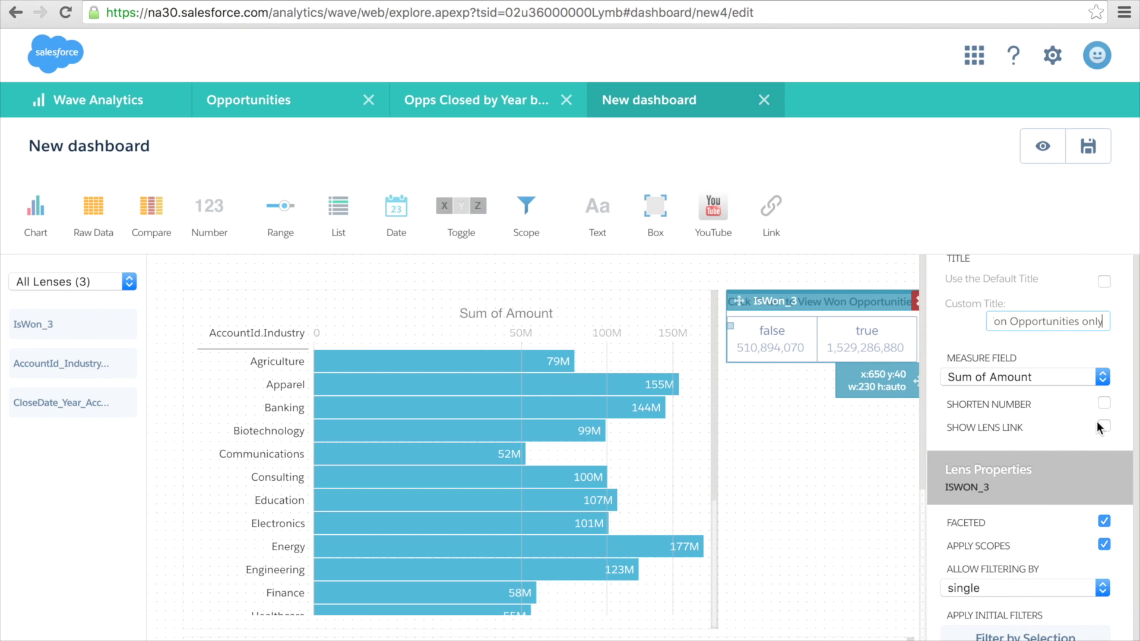
click(1104, 401)
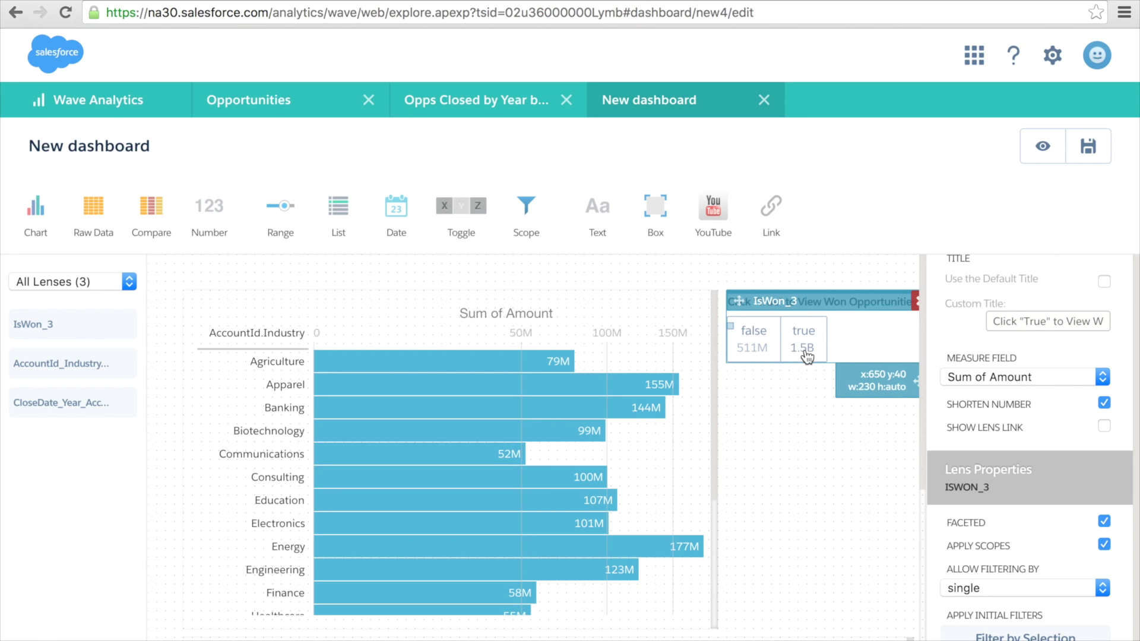
click(1103, 402)
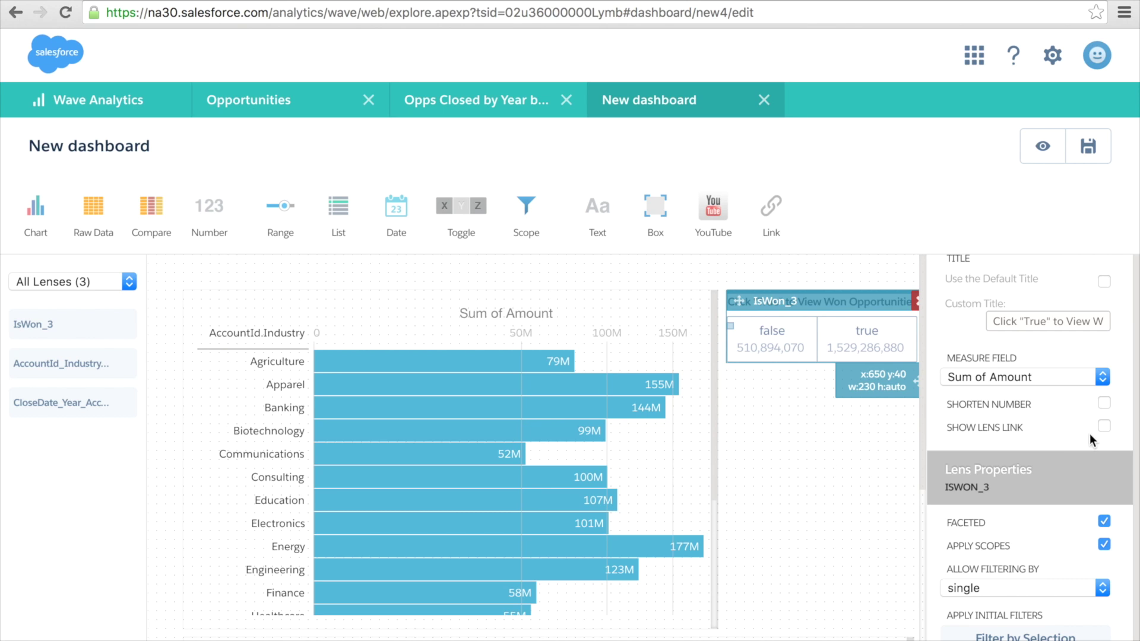
Step: Preview the dashboard and test the toggle by switching between false and true
click(1042, 146)
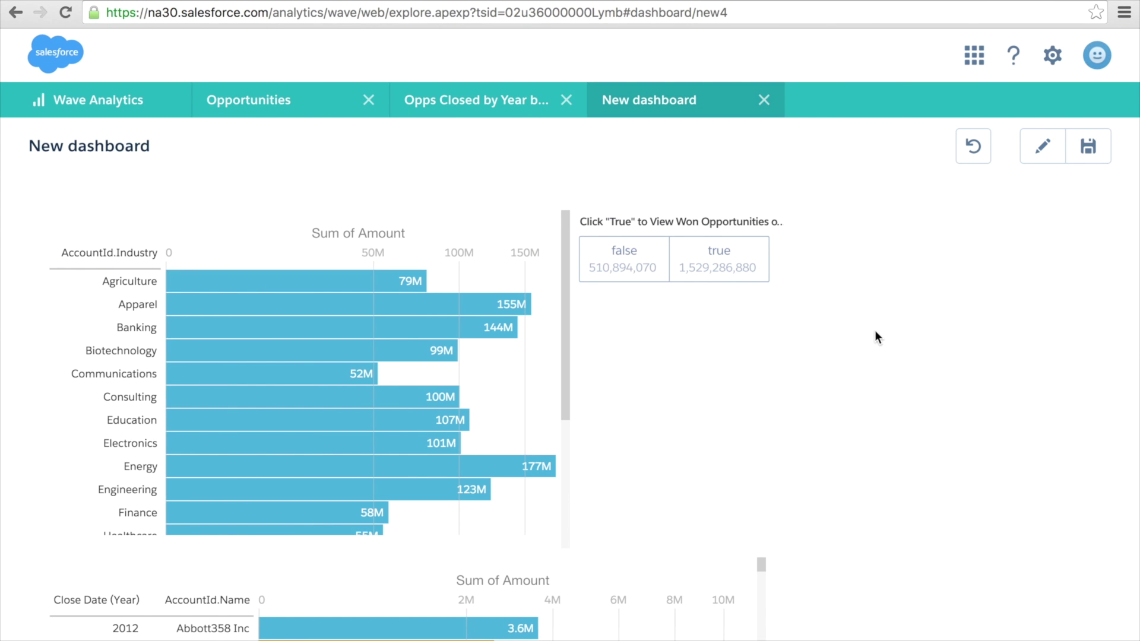
click(640, 273)
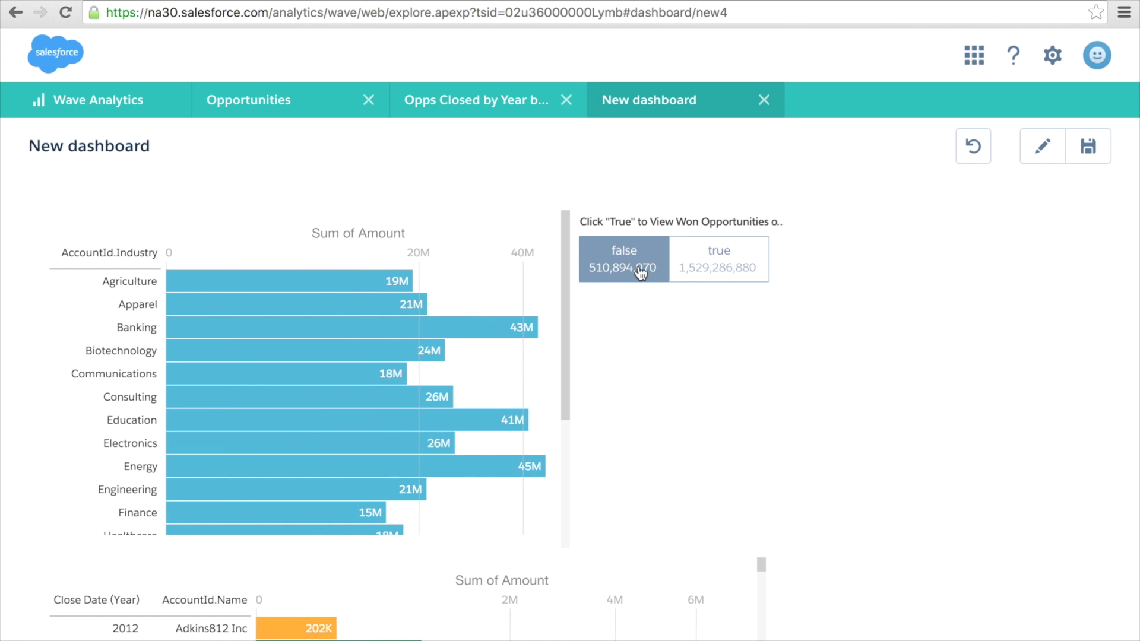
click(720, 270)
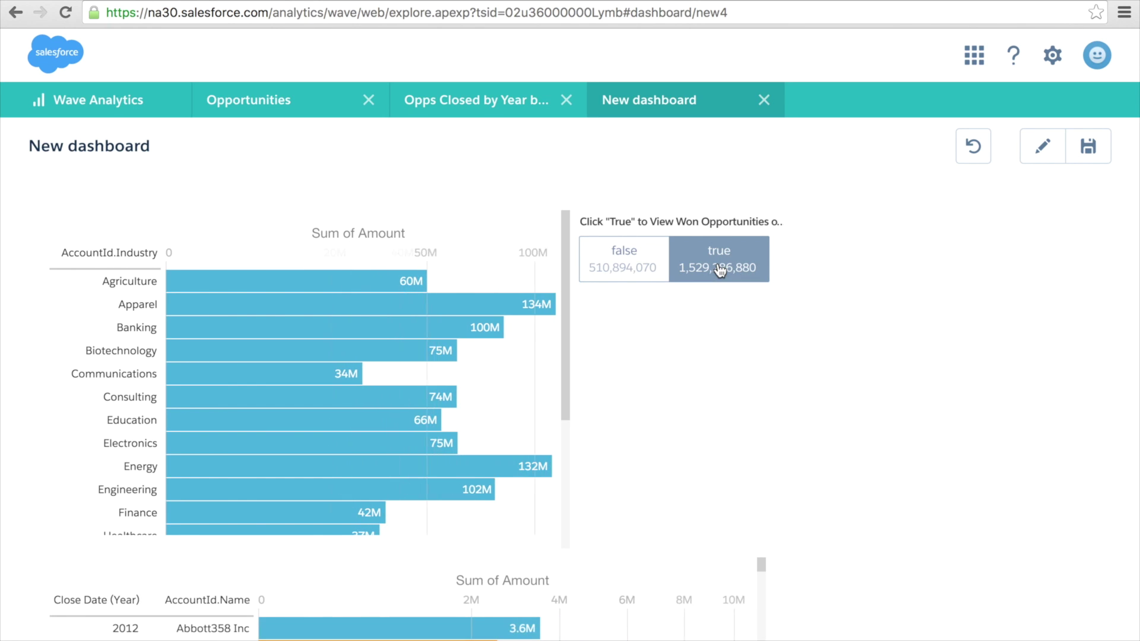
click(632, 269)
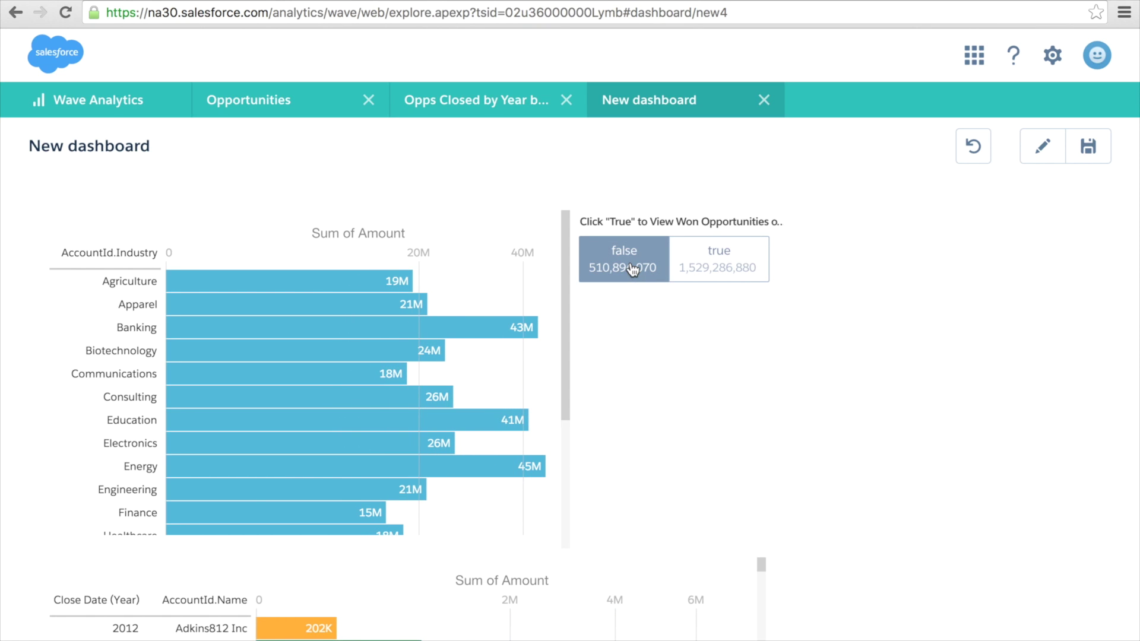
click(735, 269)
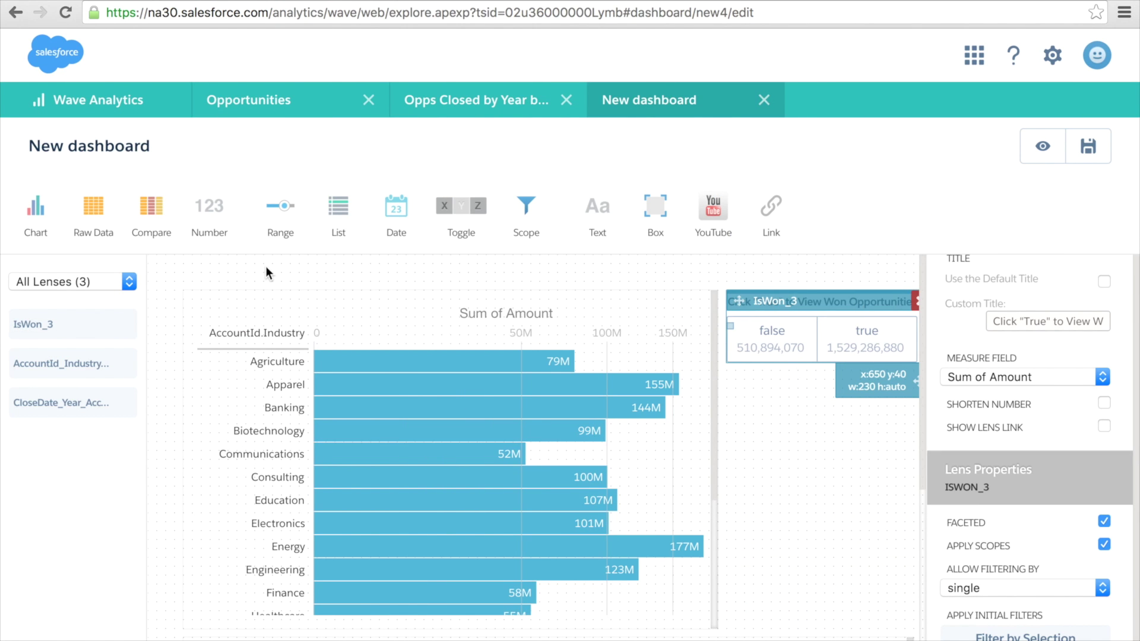
Step: Resume editing, move the industry chart and toggle down to y 100, and add the text "Closed Opportunities" above them at x 40, y 20
drag(261, 299, 265, 346)
drag(736, 298, 746, 357)
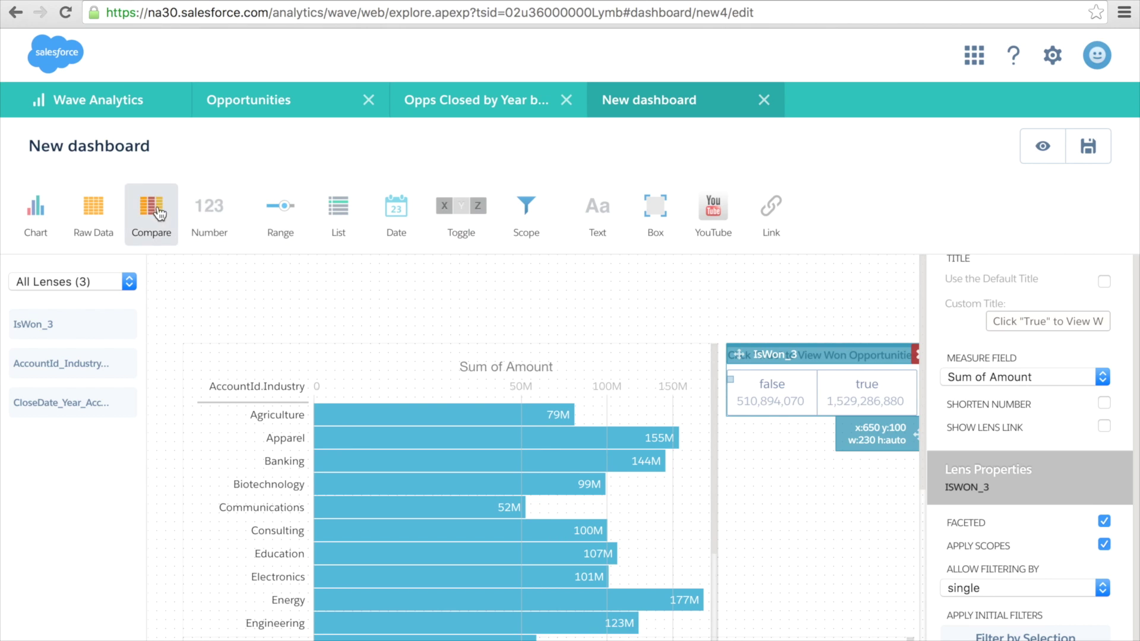
click(583, 205)
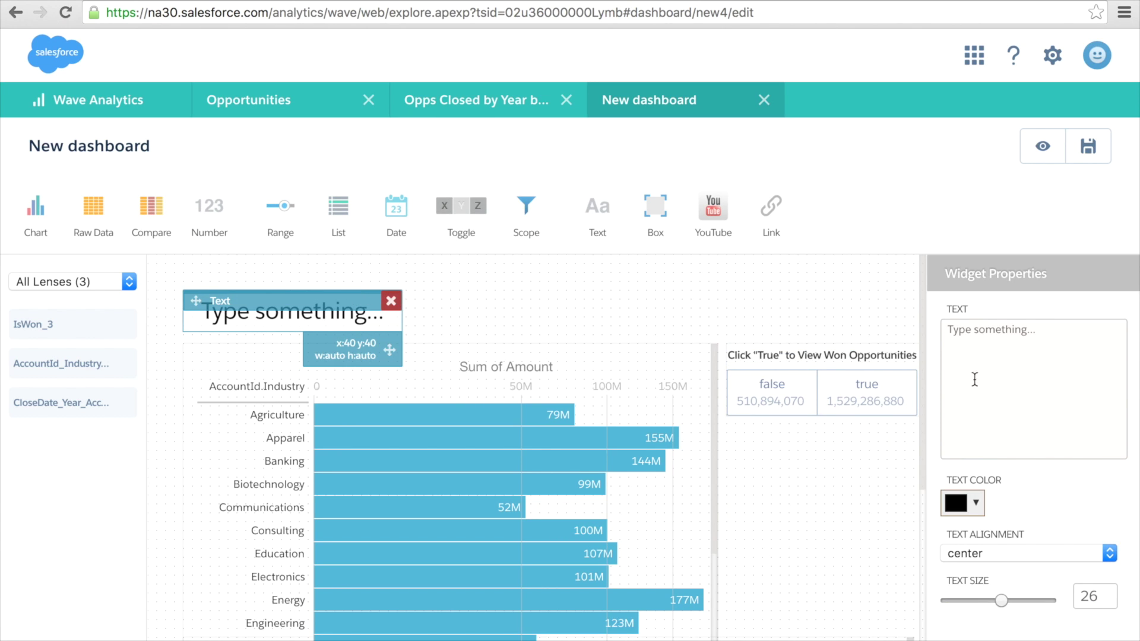
drag(949, 328, 1036, 330)
text(Closed Opportunities)
Step: Color the "Closed Opportunities" heading dark blue #030f93 and set its text size to 45
click(962, 503)
click(1091, 363)
click(1068, 333)
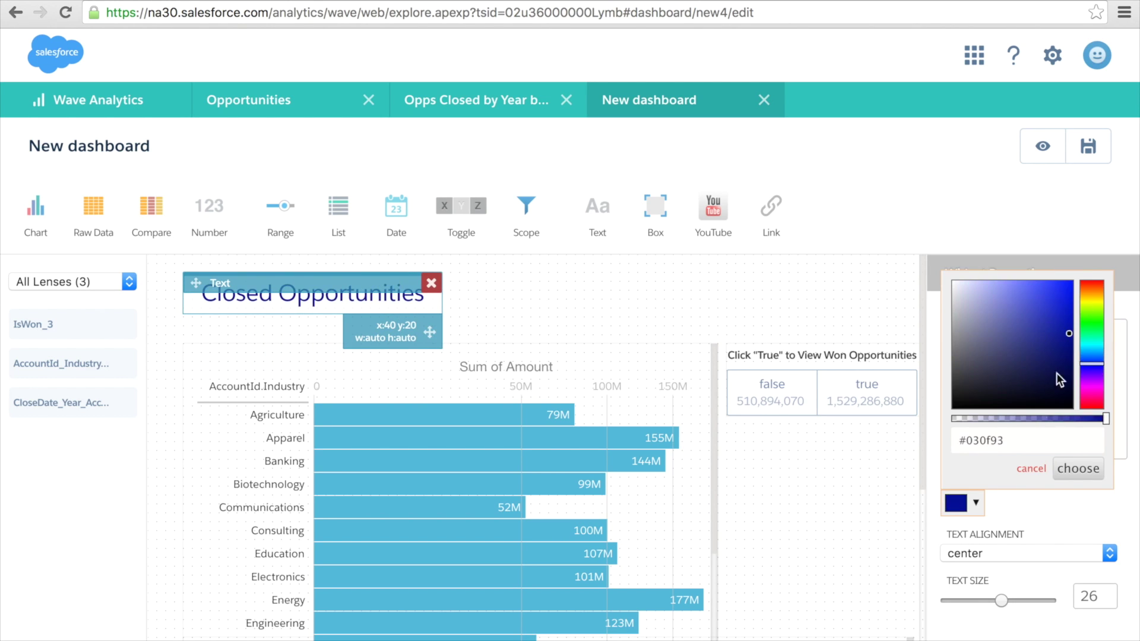
click(1077, 468)
double_click(1089, 595)
text(45)
click(620, 331)
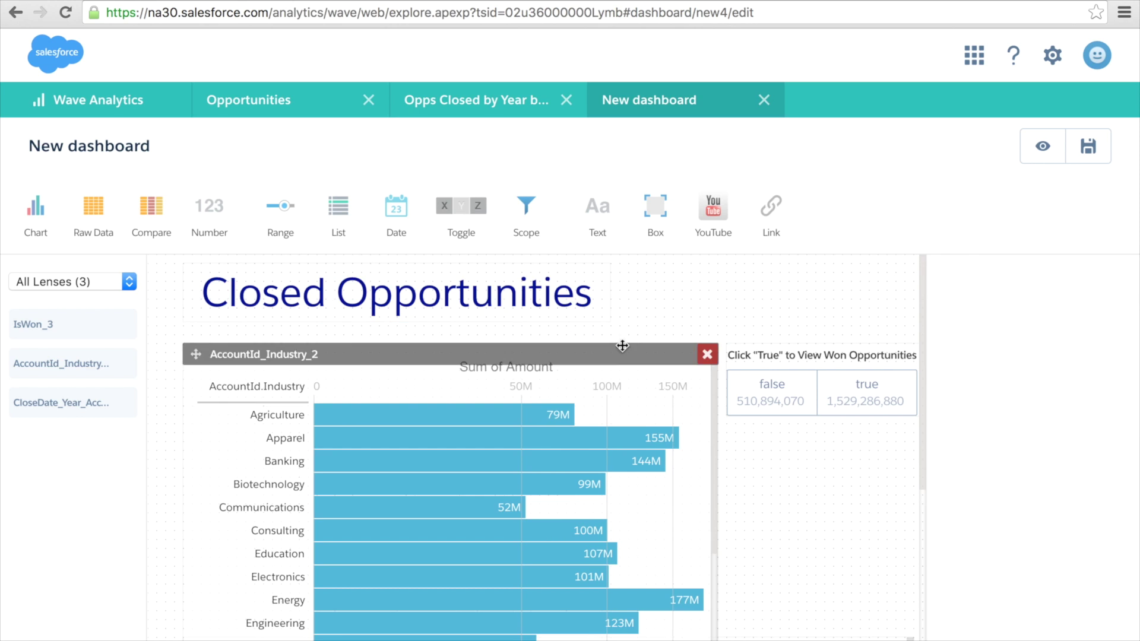
Step: Shift the industry chart and toggle further down and add the text "By Industry..." above the chart at x 40, y 100 in gray #615d5d
drag(622, 346, 736, 351)
click(781, 301)
drag(597, 214, 196, 354)
drag(950, 329, 1036, 329)
text(By Industry...)
click(961, 503)
click(955, 358)
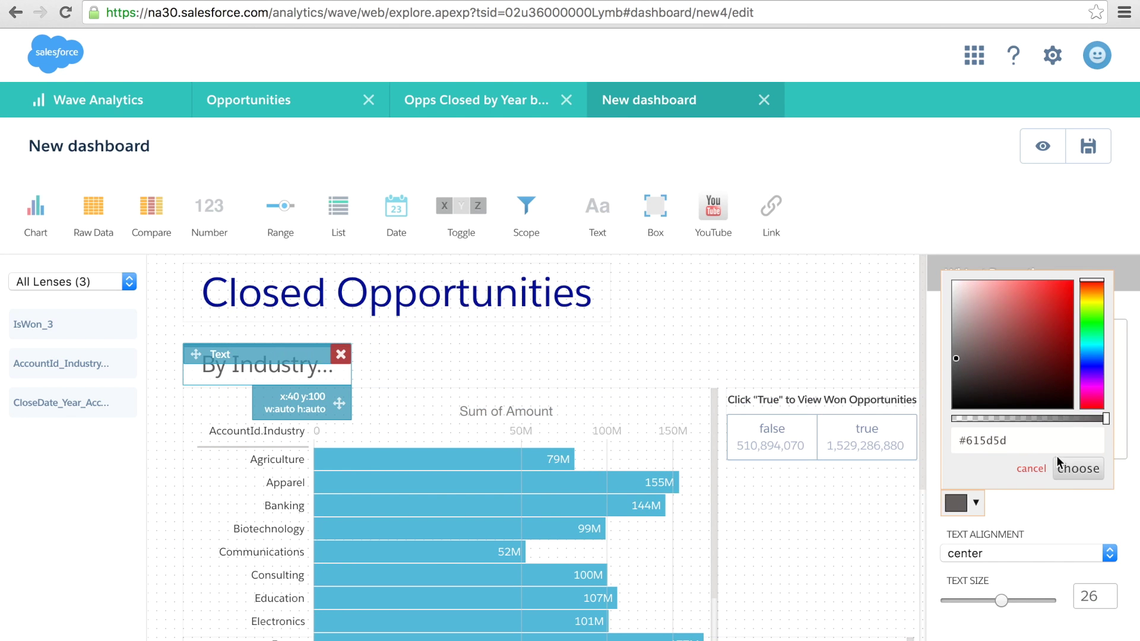
click(1022, 470)
Step: Change the IsWon_3 toggle's custom title to "Won?"
scroll(724, 372, down, 1)
click(733, 380)
click(1047, 371)
text(Won?)
click(839, 465)
Step: Add the text "Pick Won or Lost" in gray above the toggle
drag(597, 214, 764, 304)
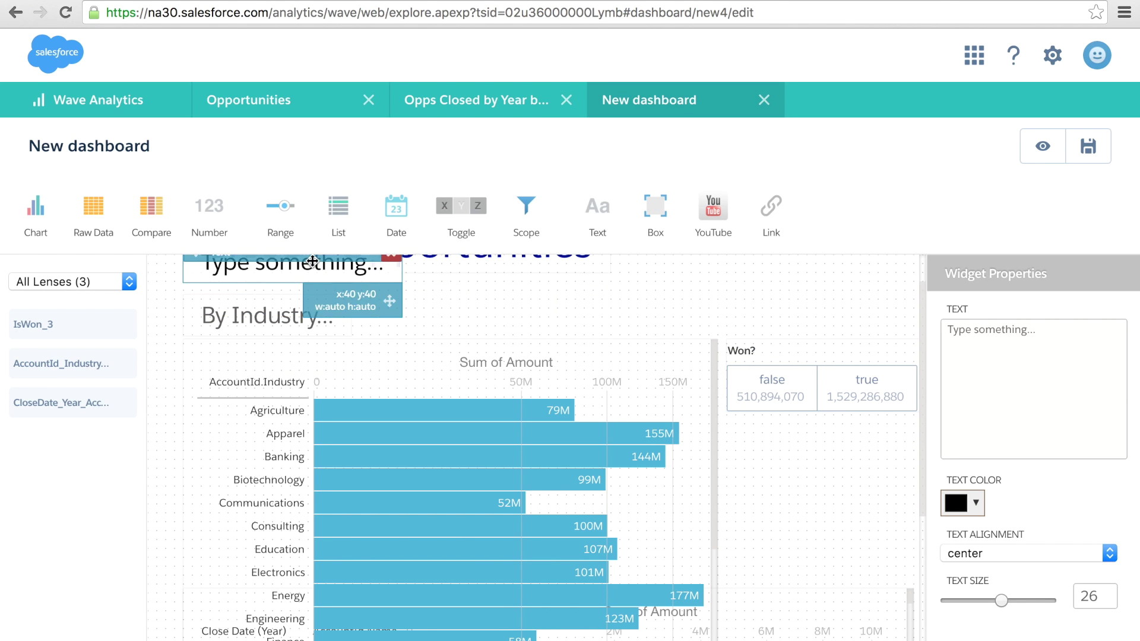
drag(320, 261, 864, 312)
click(988, 374)
text(Pick Won or Lost)
click(961, 503)
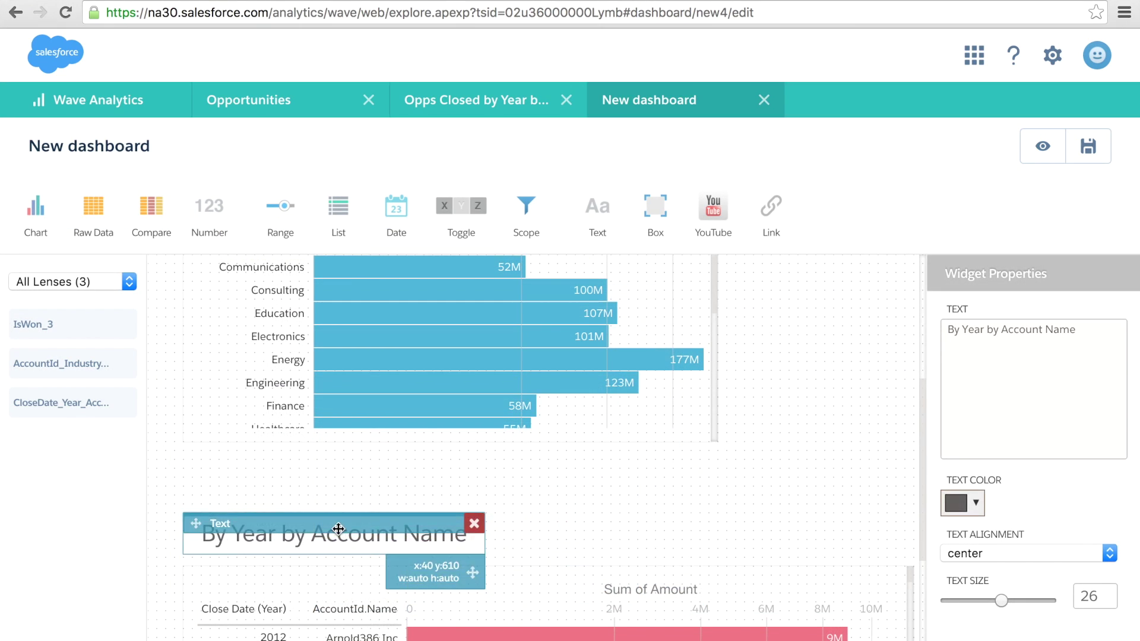
Step: Move the "By Year by Account Name" heading and its chart below the toggle, beside the industry chart, and preview the dashboard
drag(199, 522, 725, 346)
scroll(715, 536, down, 3)
drag(715, 536, 750, 283)
click(775, 498)
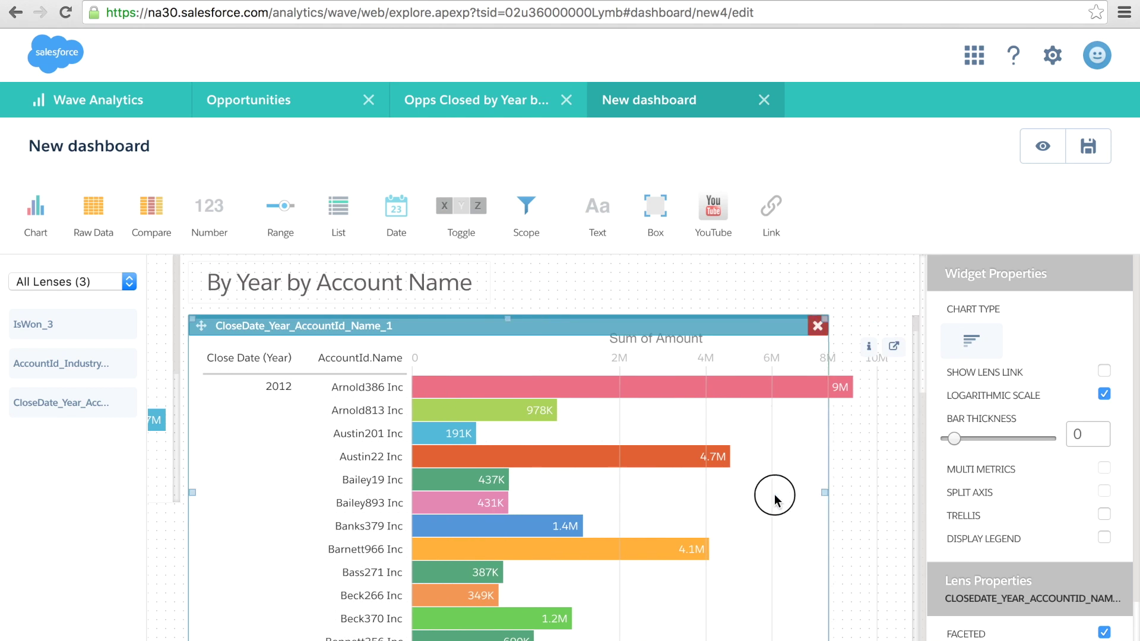
scroll(774, 499, up, 5)
click(1042, 147)
click(1043, 147)
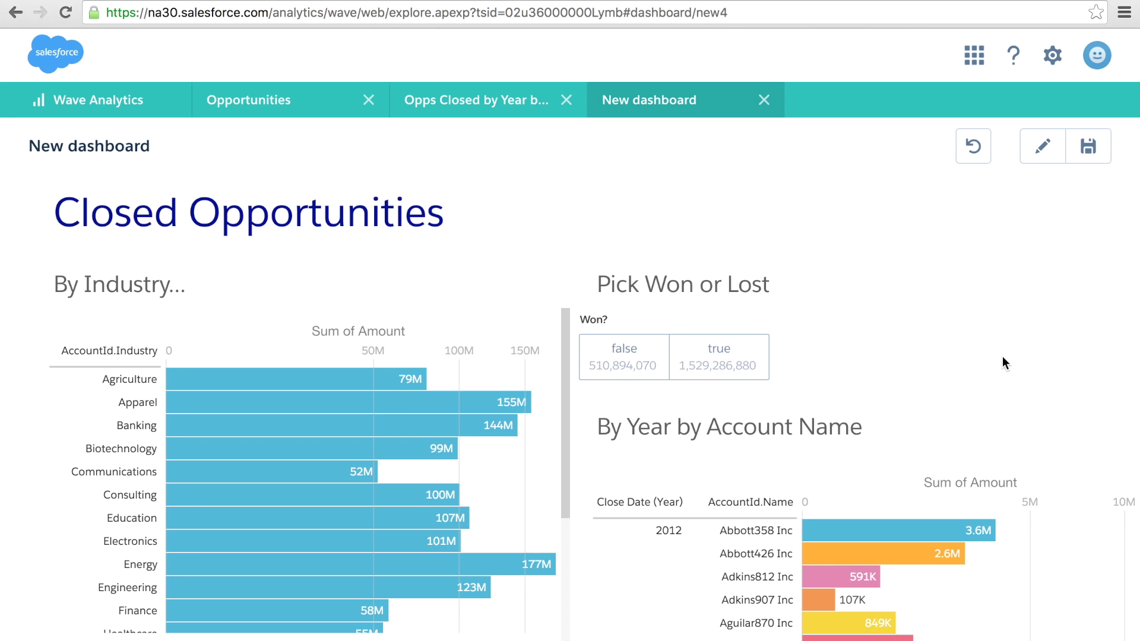
Step: Save the dashboard as "Opportunities Dashboard" in the Opportunities app
click(1091, 151)
triple_click(594, 264)
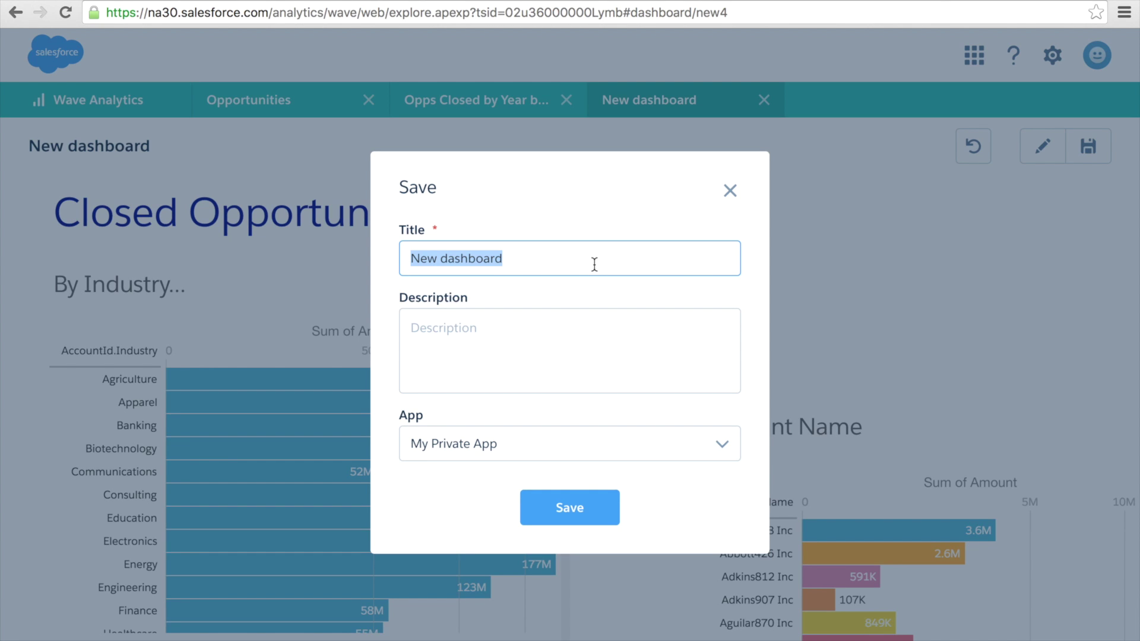
text(Opportunities)
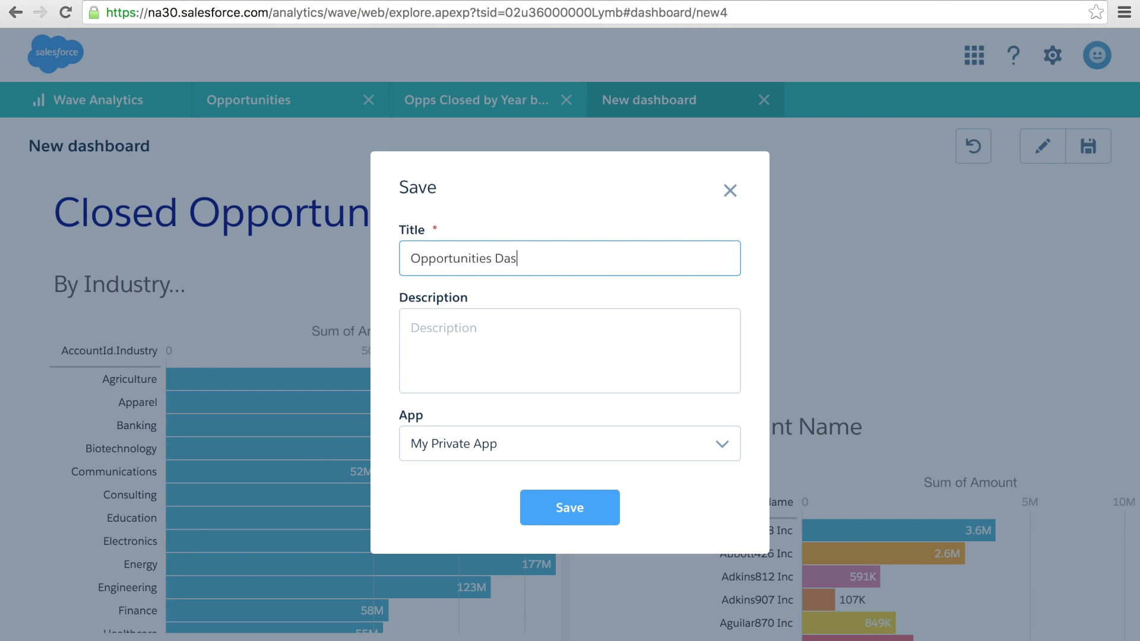
click(544, 444)
click(501, 535)
click(559, 507)
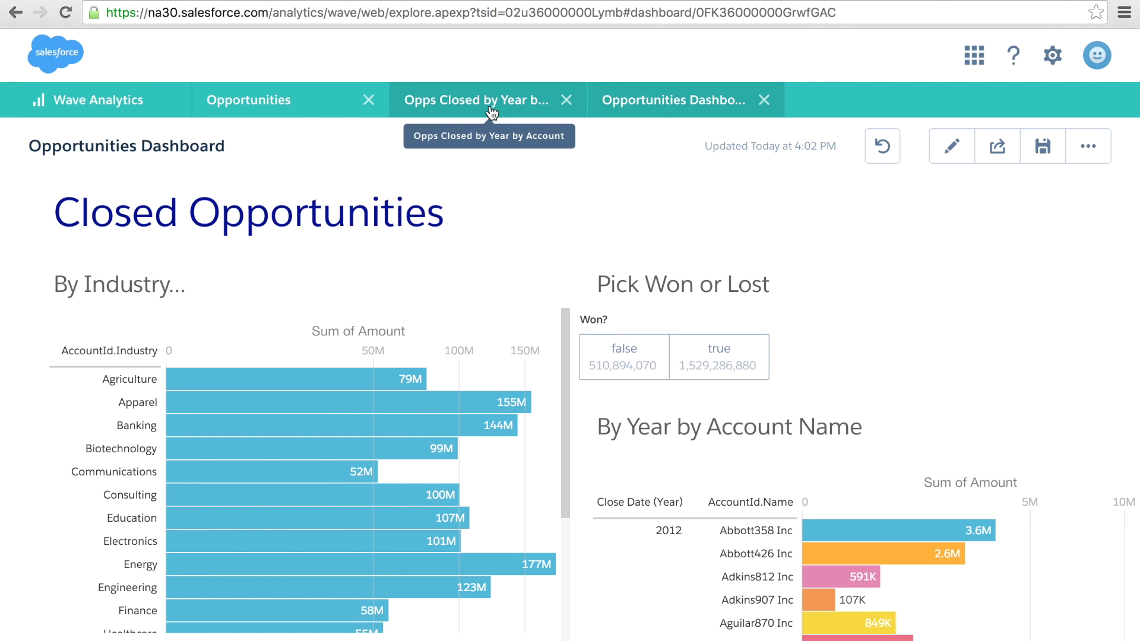
Step: Open the Opportunities app and review its saved dashboards, lenses and datasets
click(324, 107)
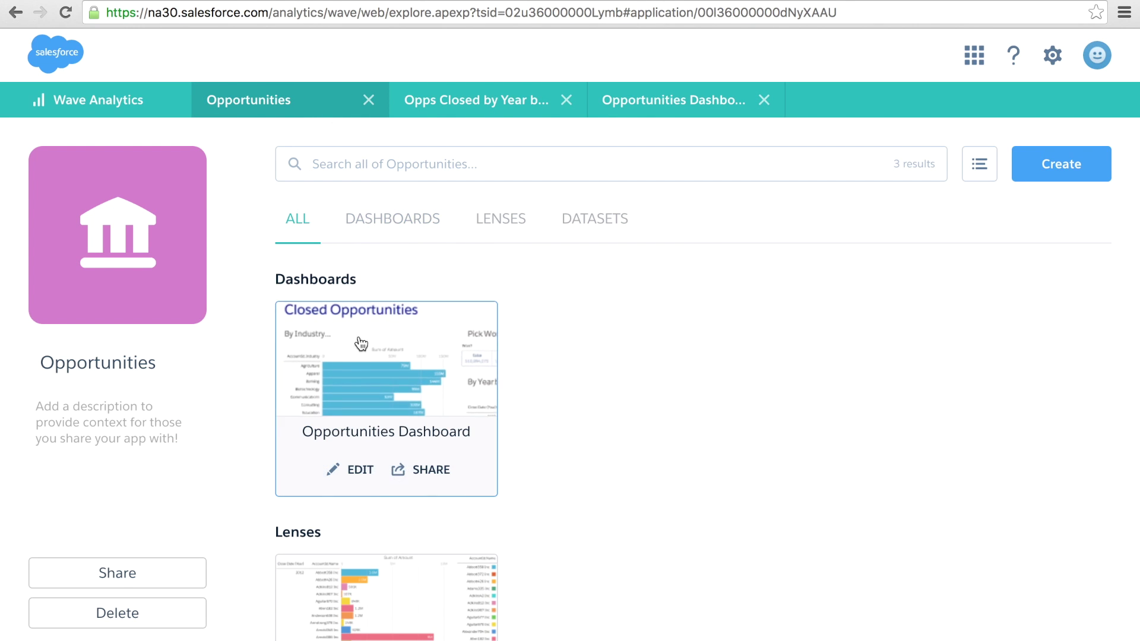
scroll(555, 375, down, 5)
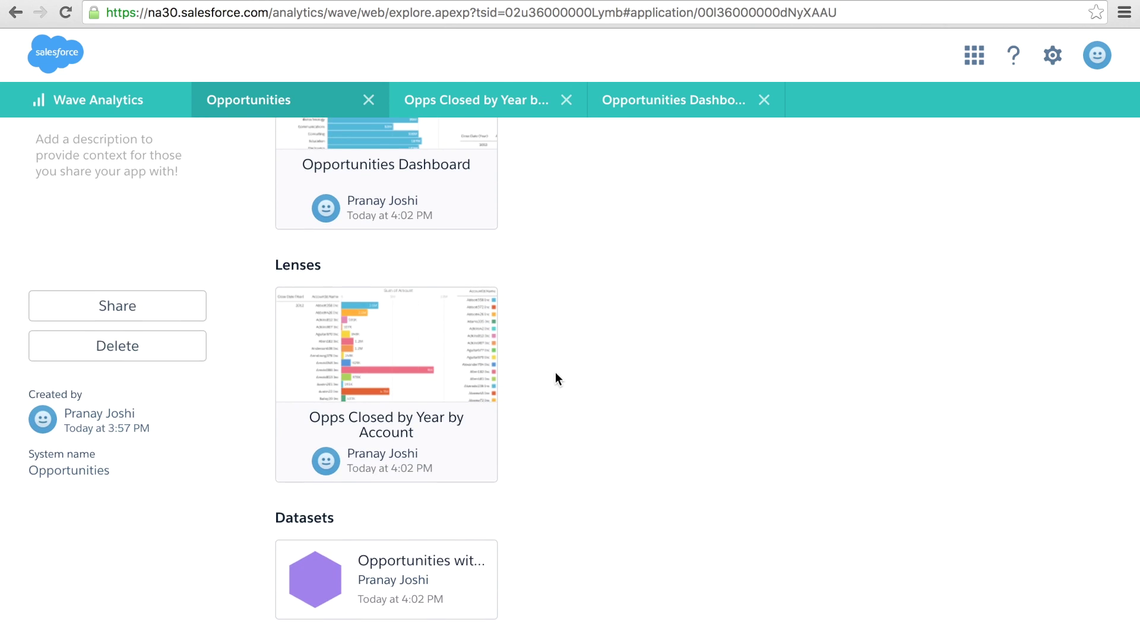
scroll(555, 378, up, 4)
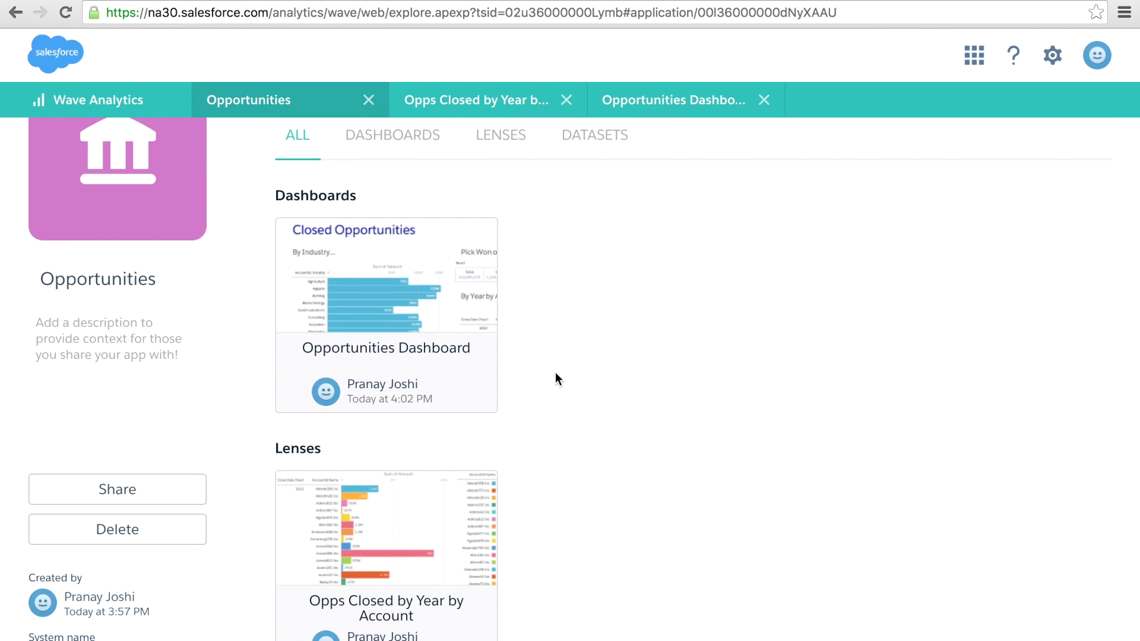